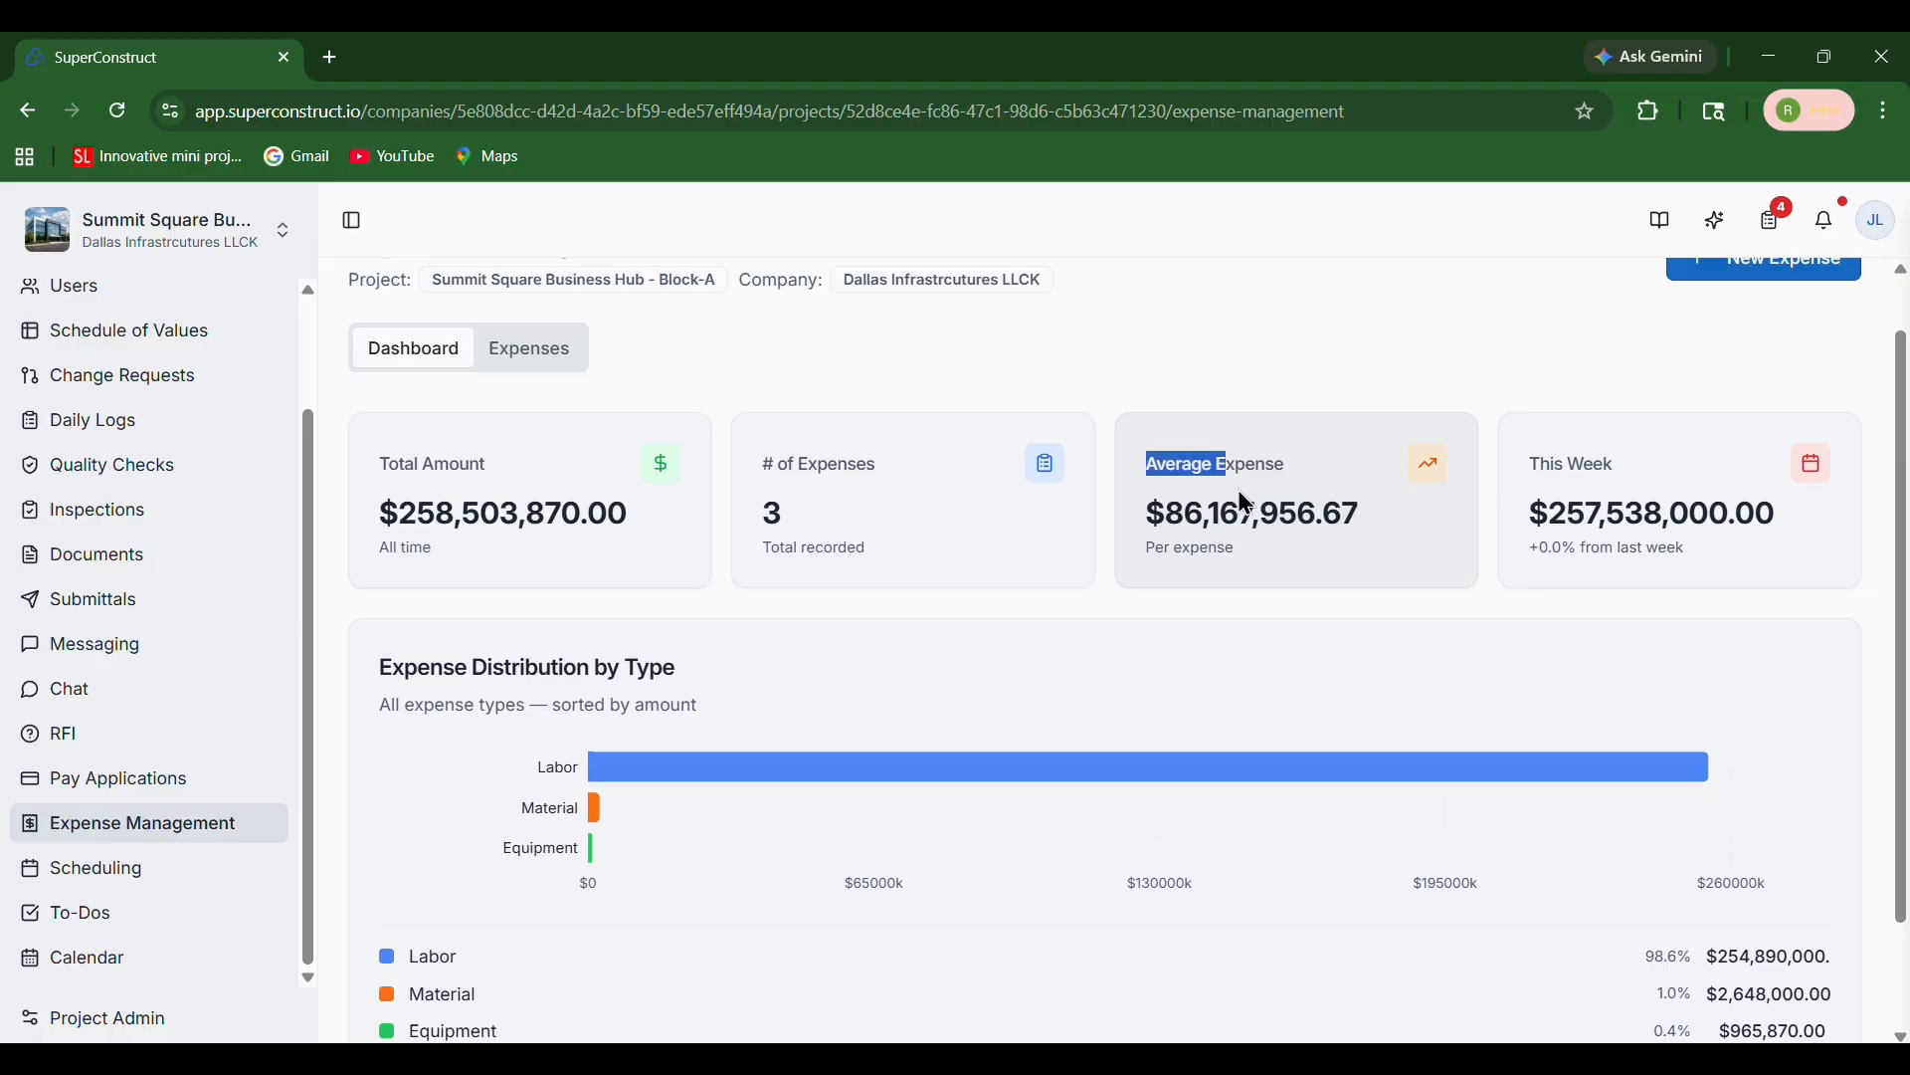
Review the expense dashboard's summary cards and the expense distribution by type chart
left_click(1540, 464)
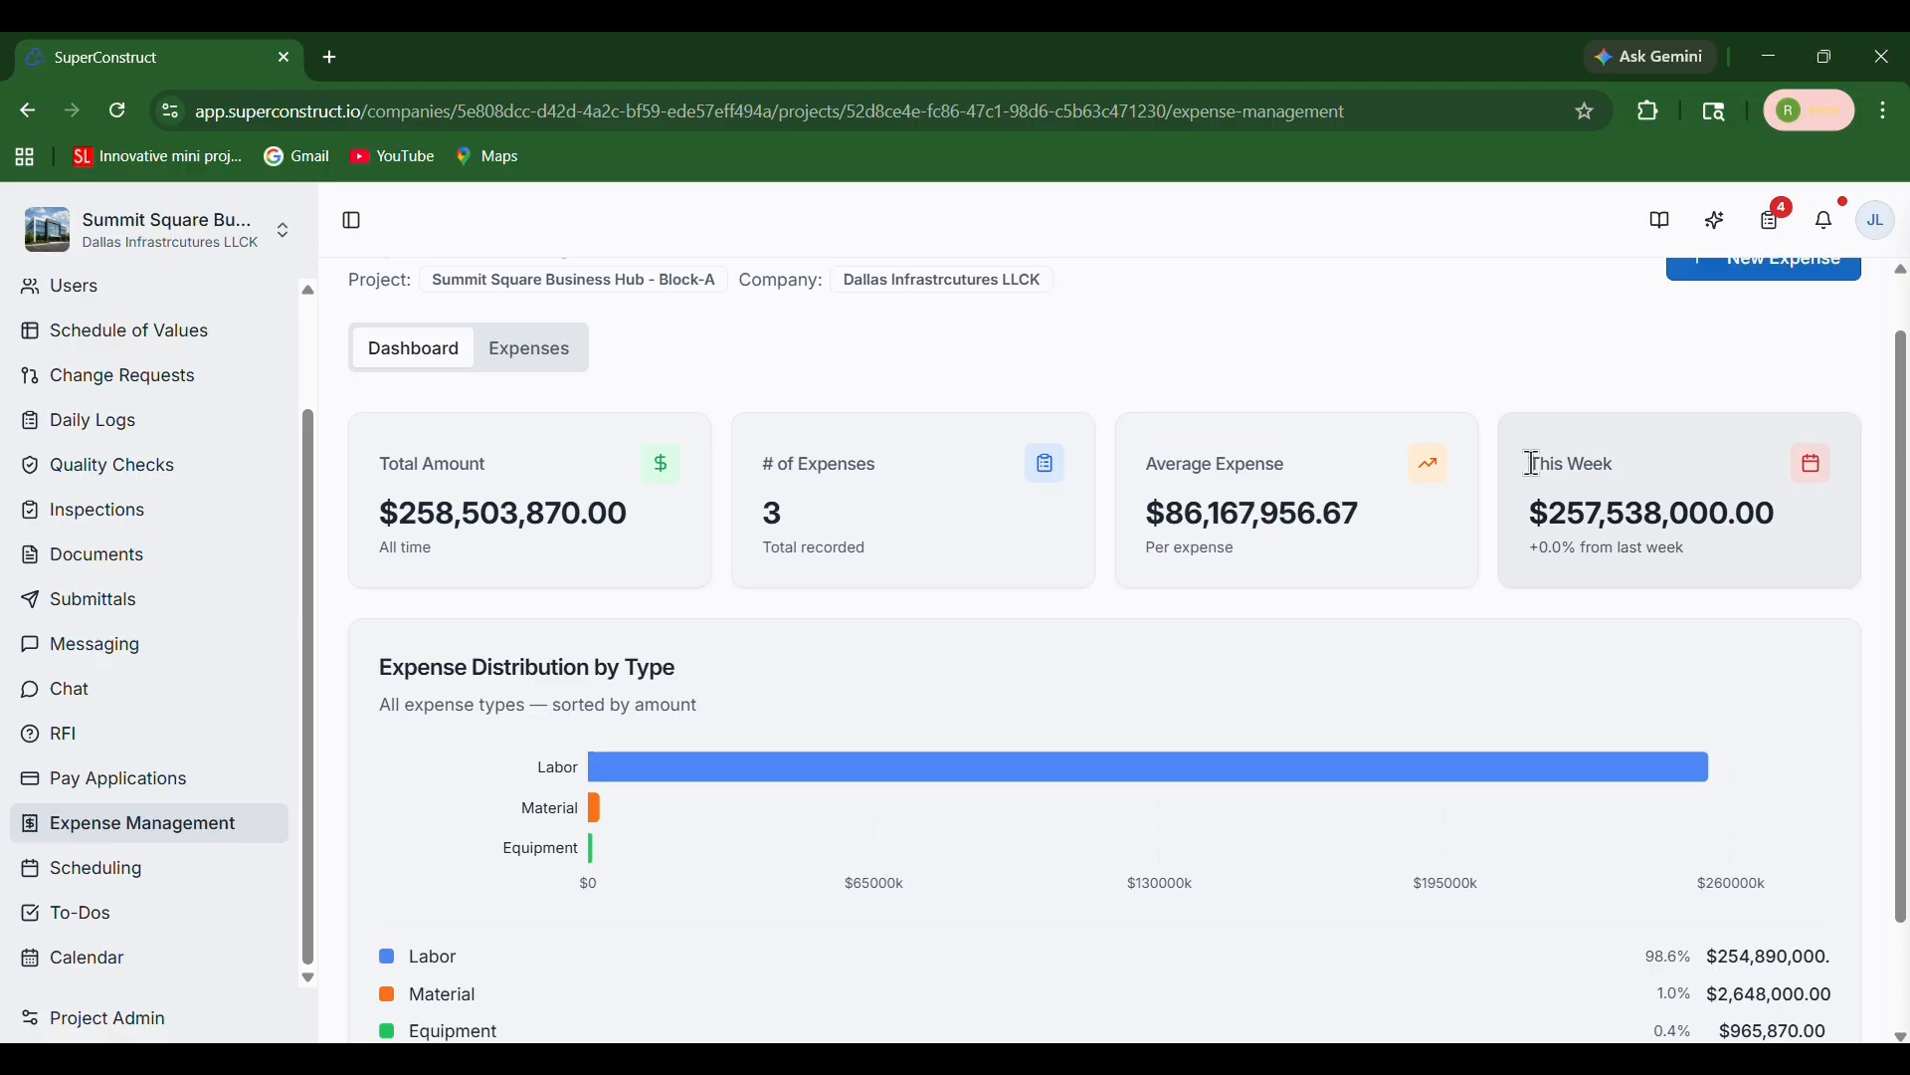
left_click_drag(1540, 464, 1752, 553)
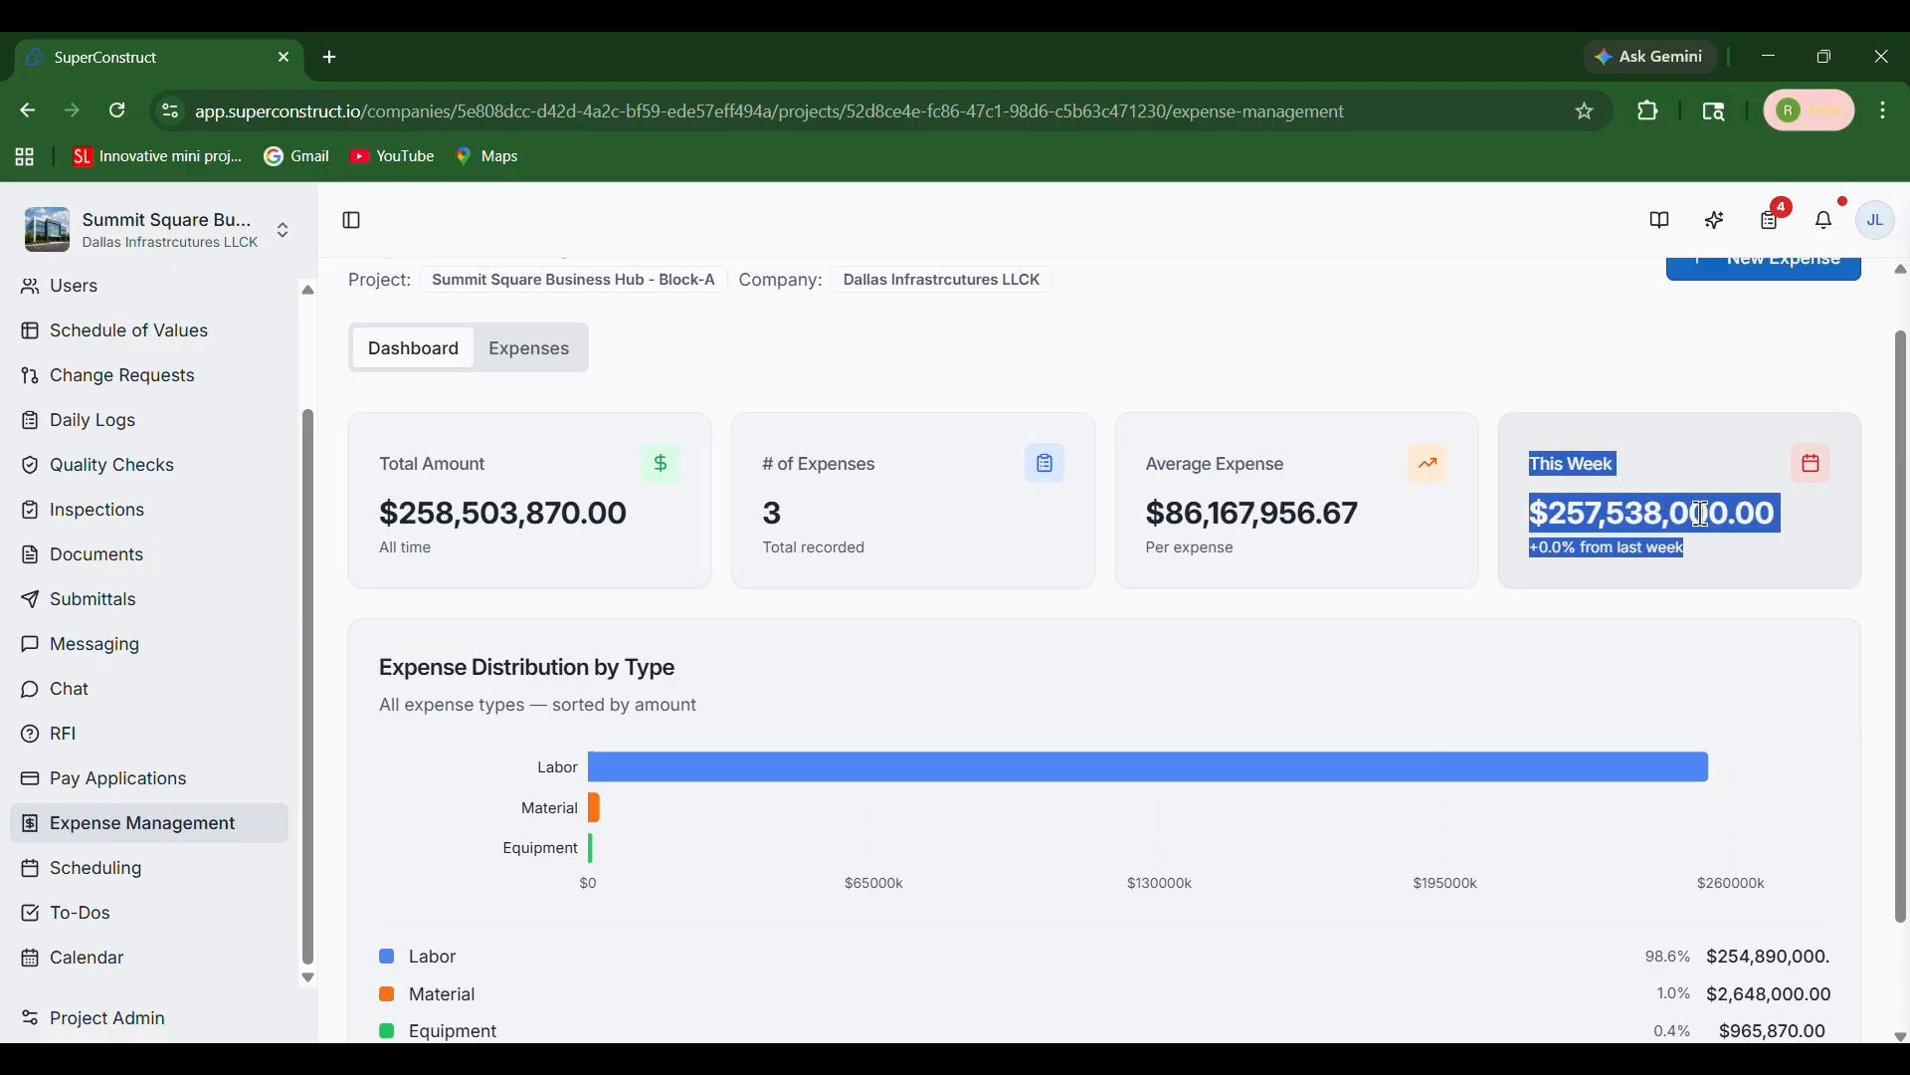
left_click(1612, 530)
scroll(1279, 610, "down", 1)
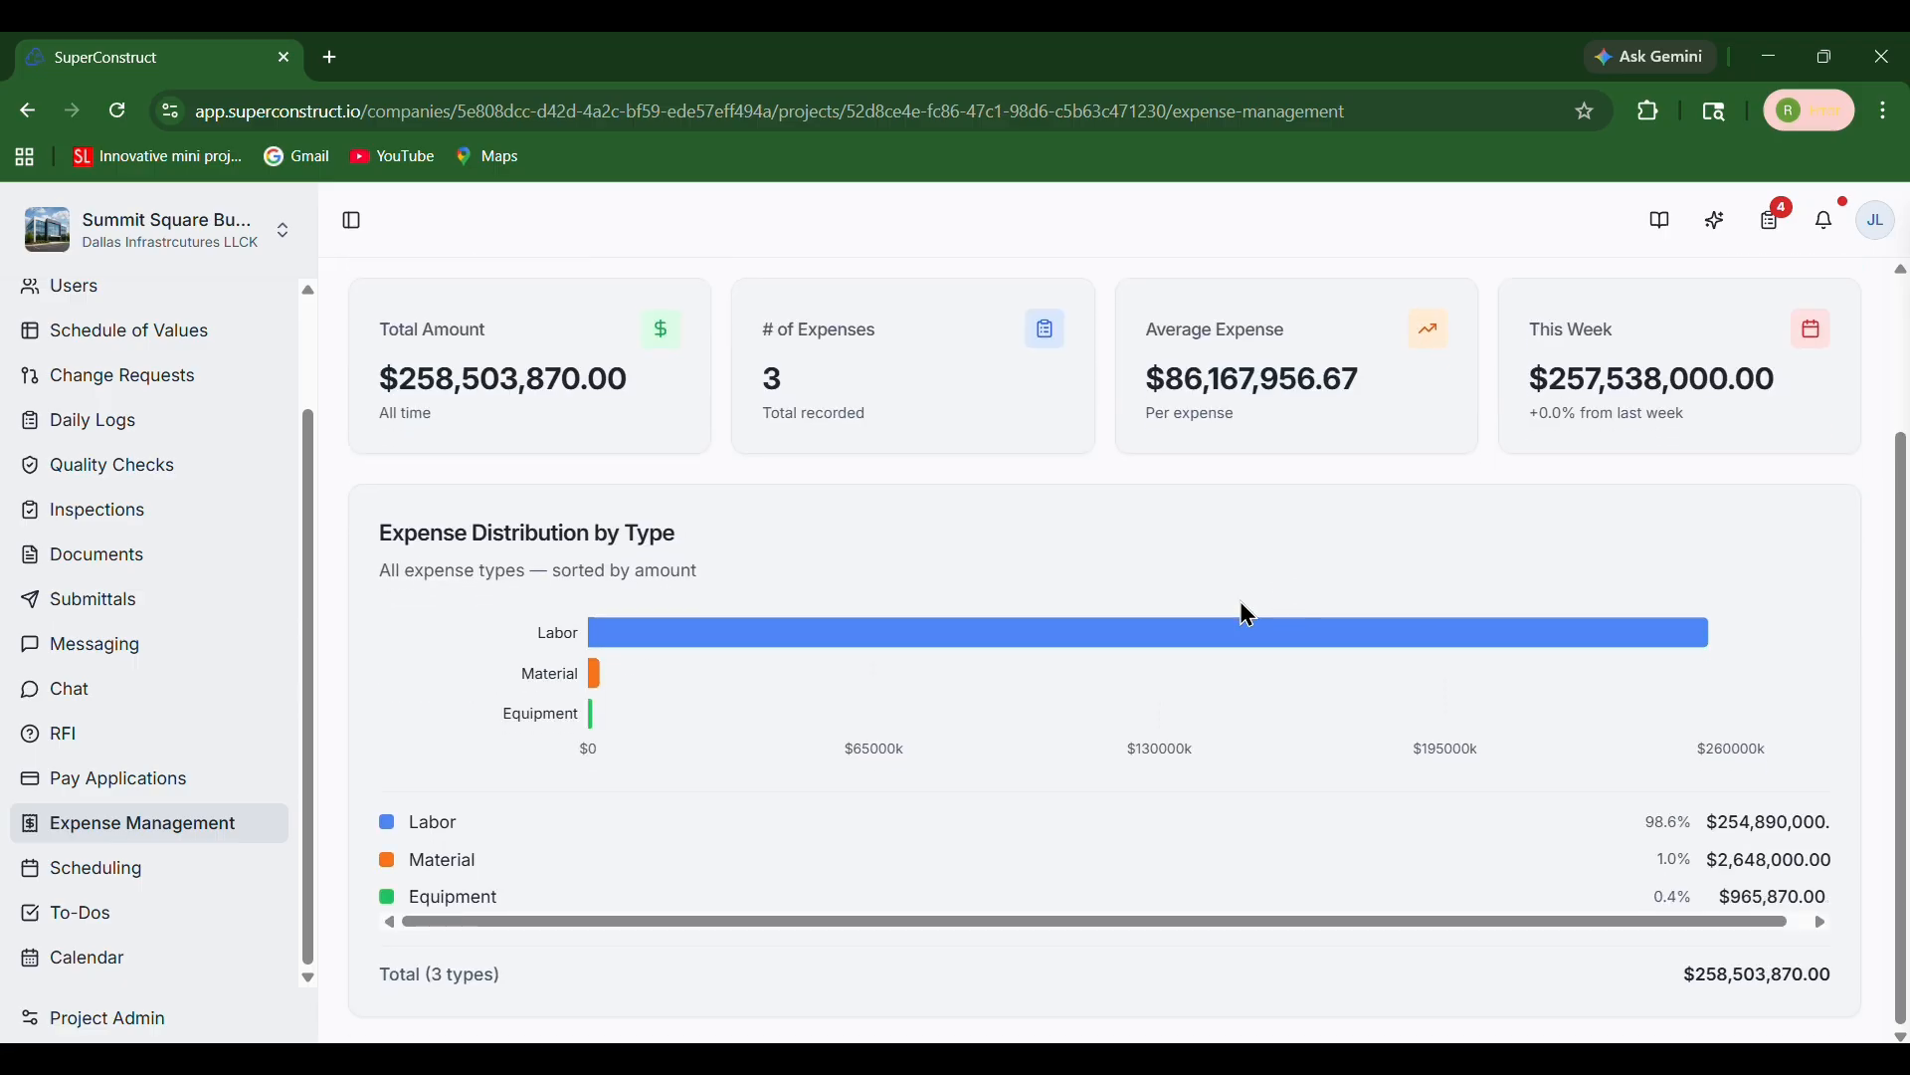
mouse_move(866, 686)
scroll(720, 895, "up", 3)
Switch to the expenses list and open the details of the Labor expense for Impact Fee - Domestic Water
left_click(565, 418)
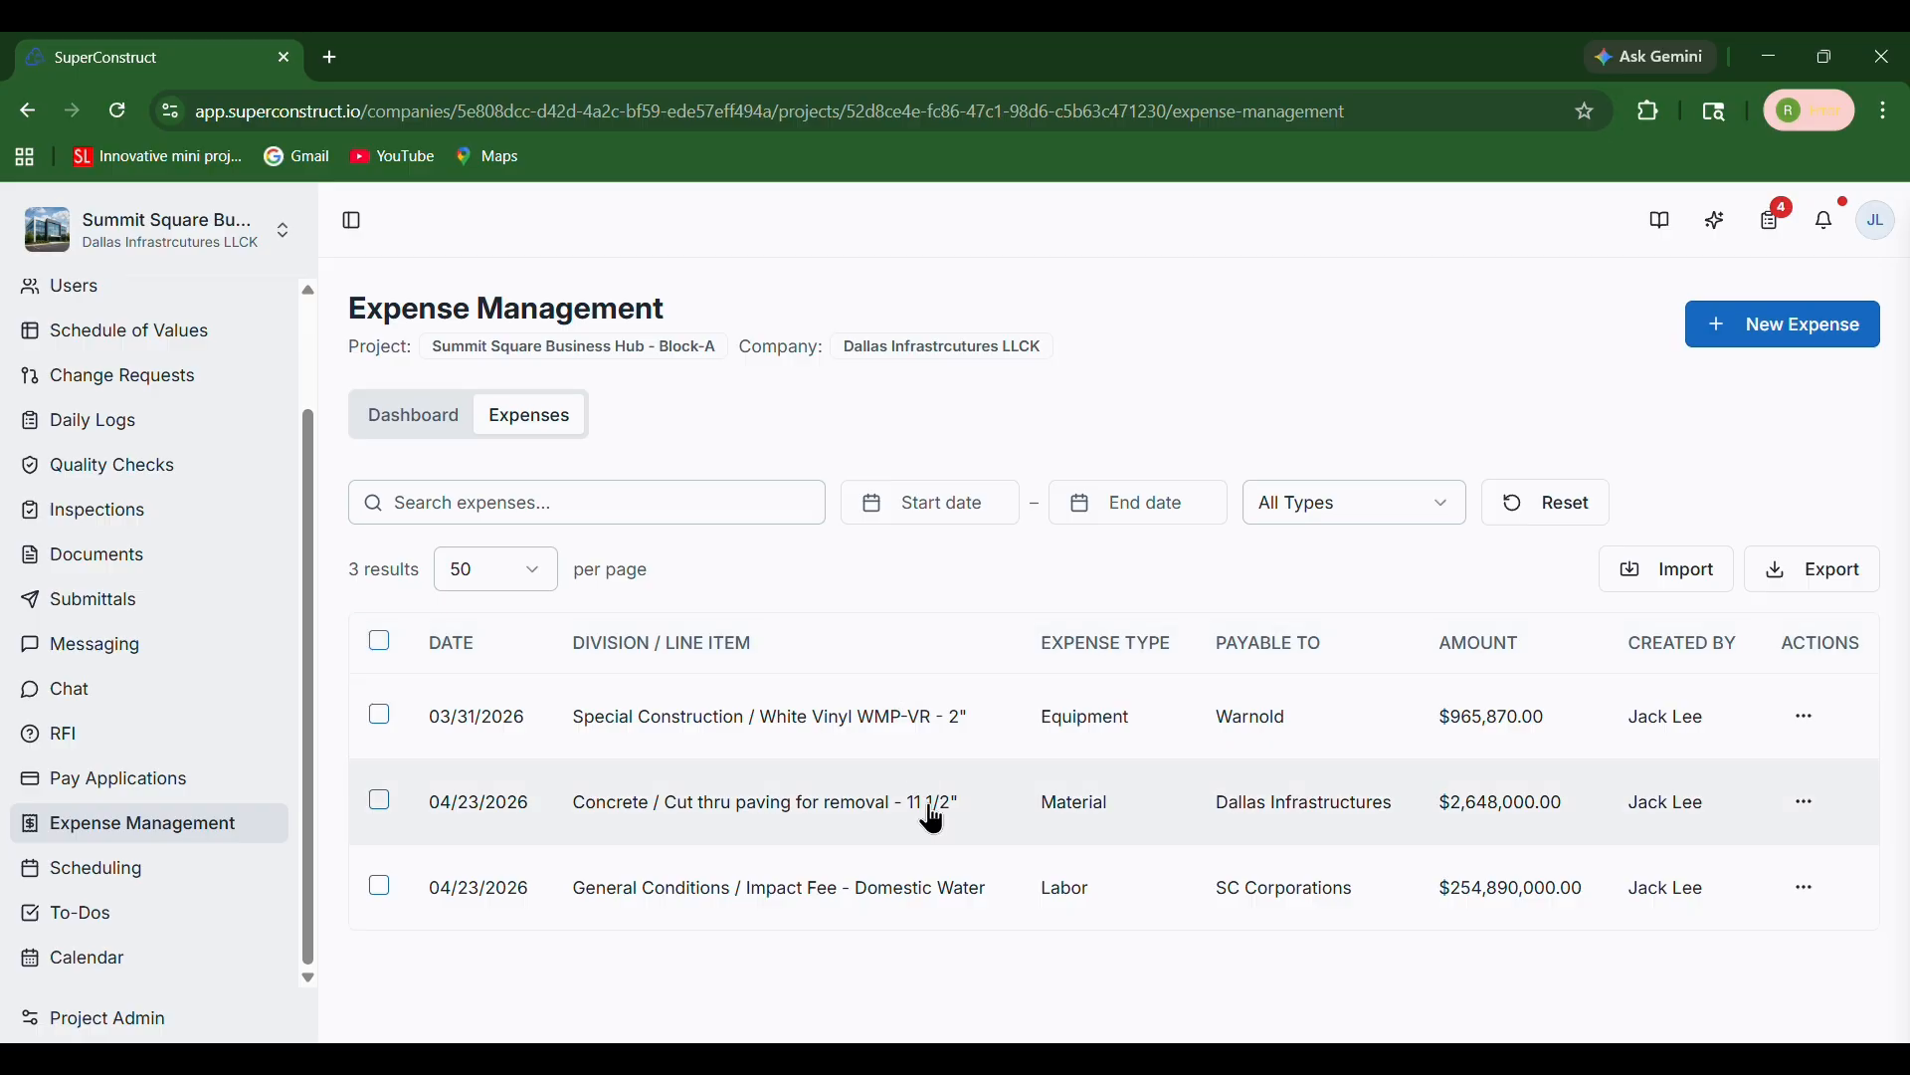
left_click(1057, 887)
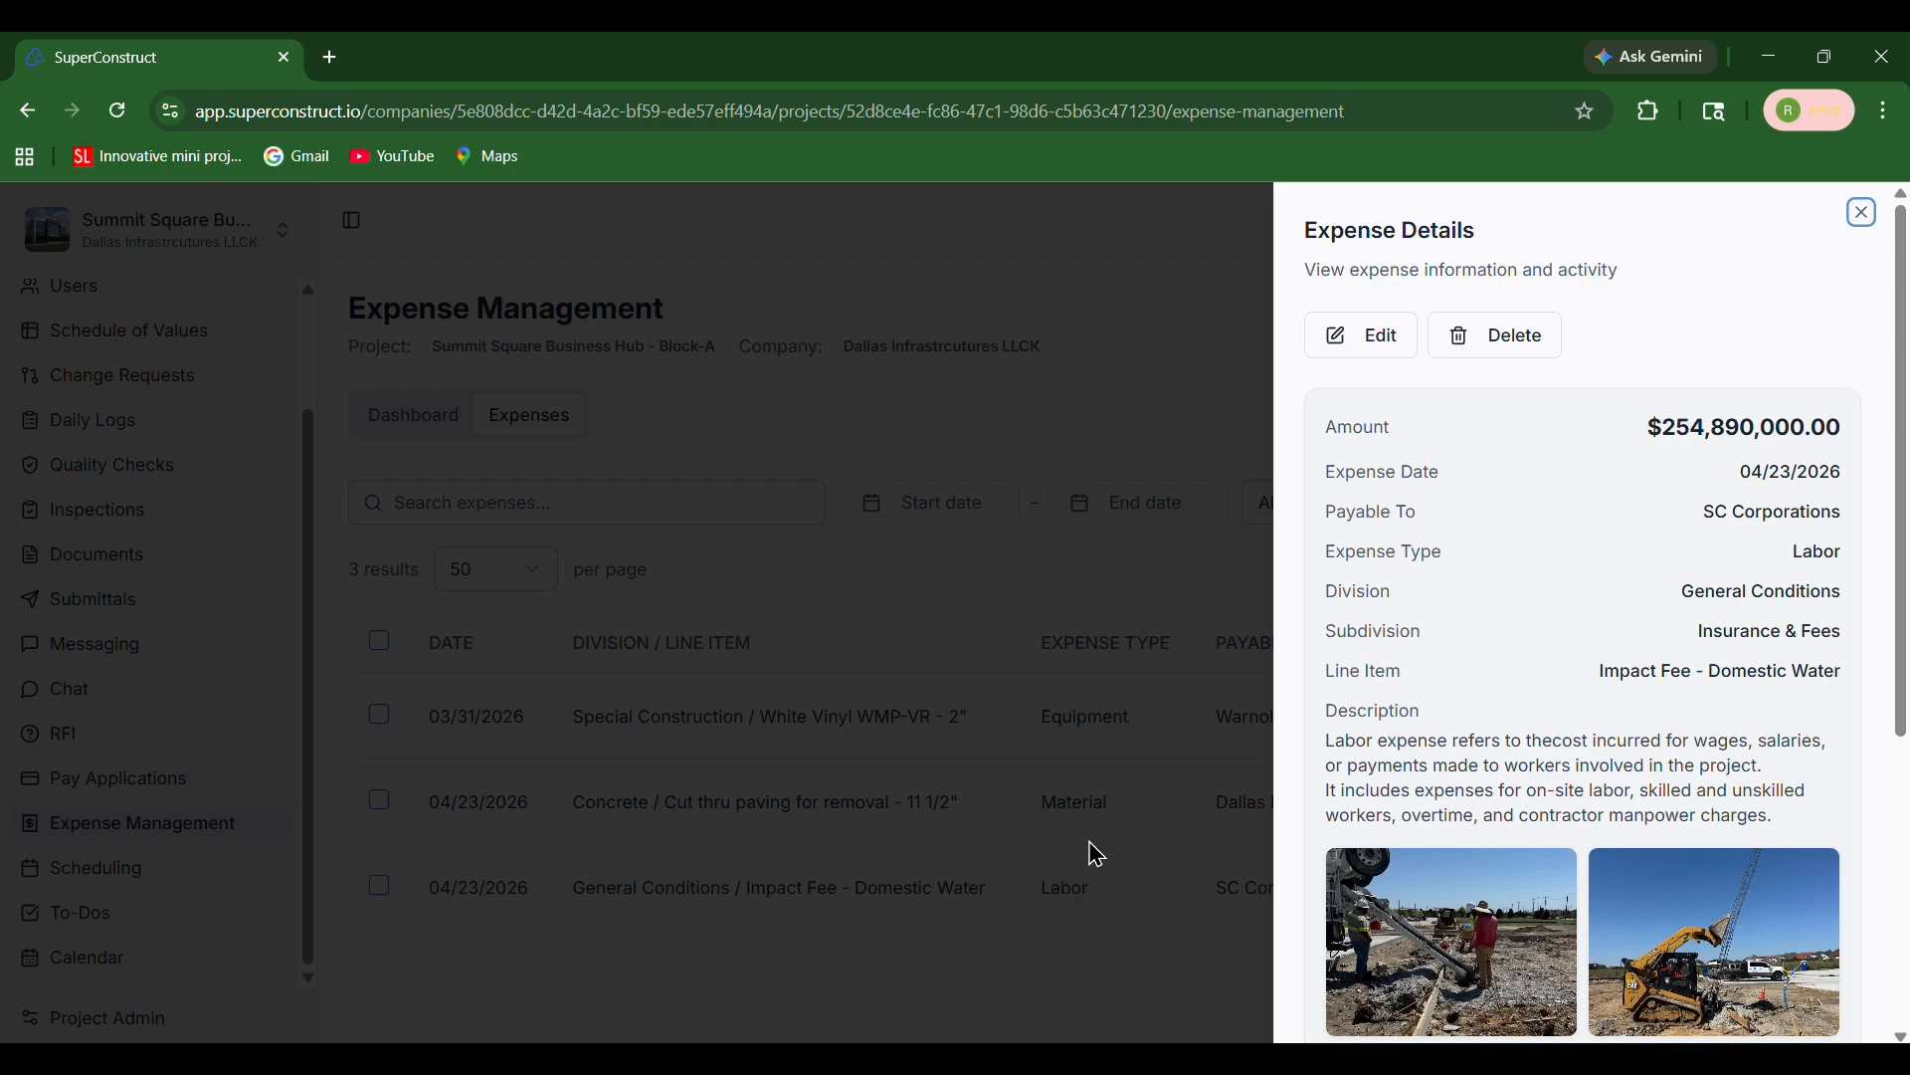
scroll(1493, 546, "down", 5)
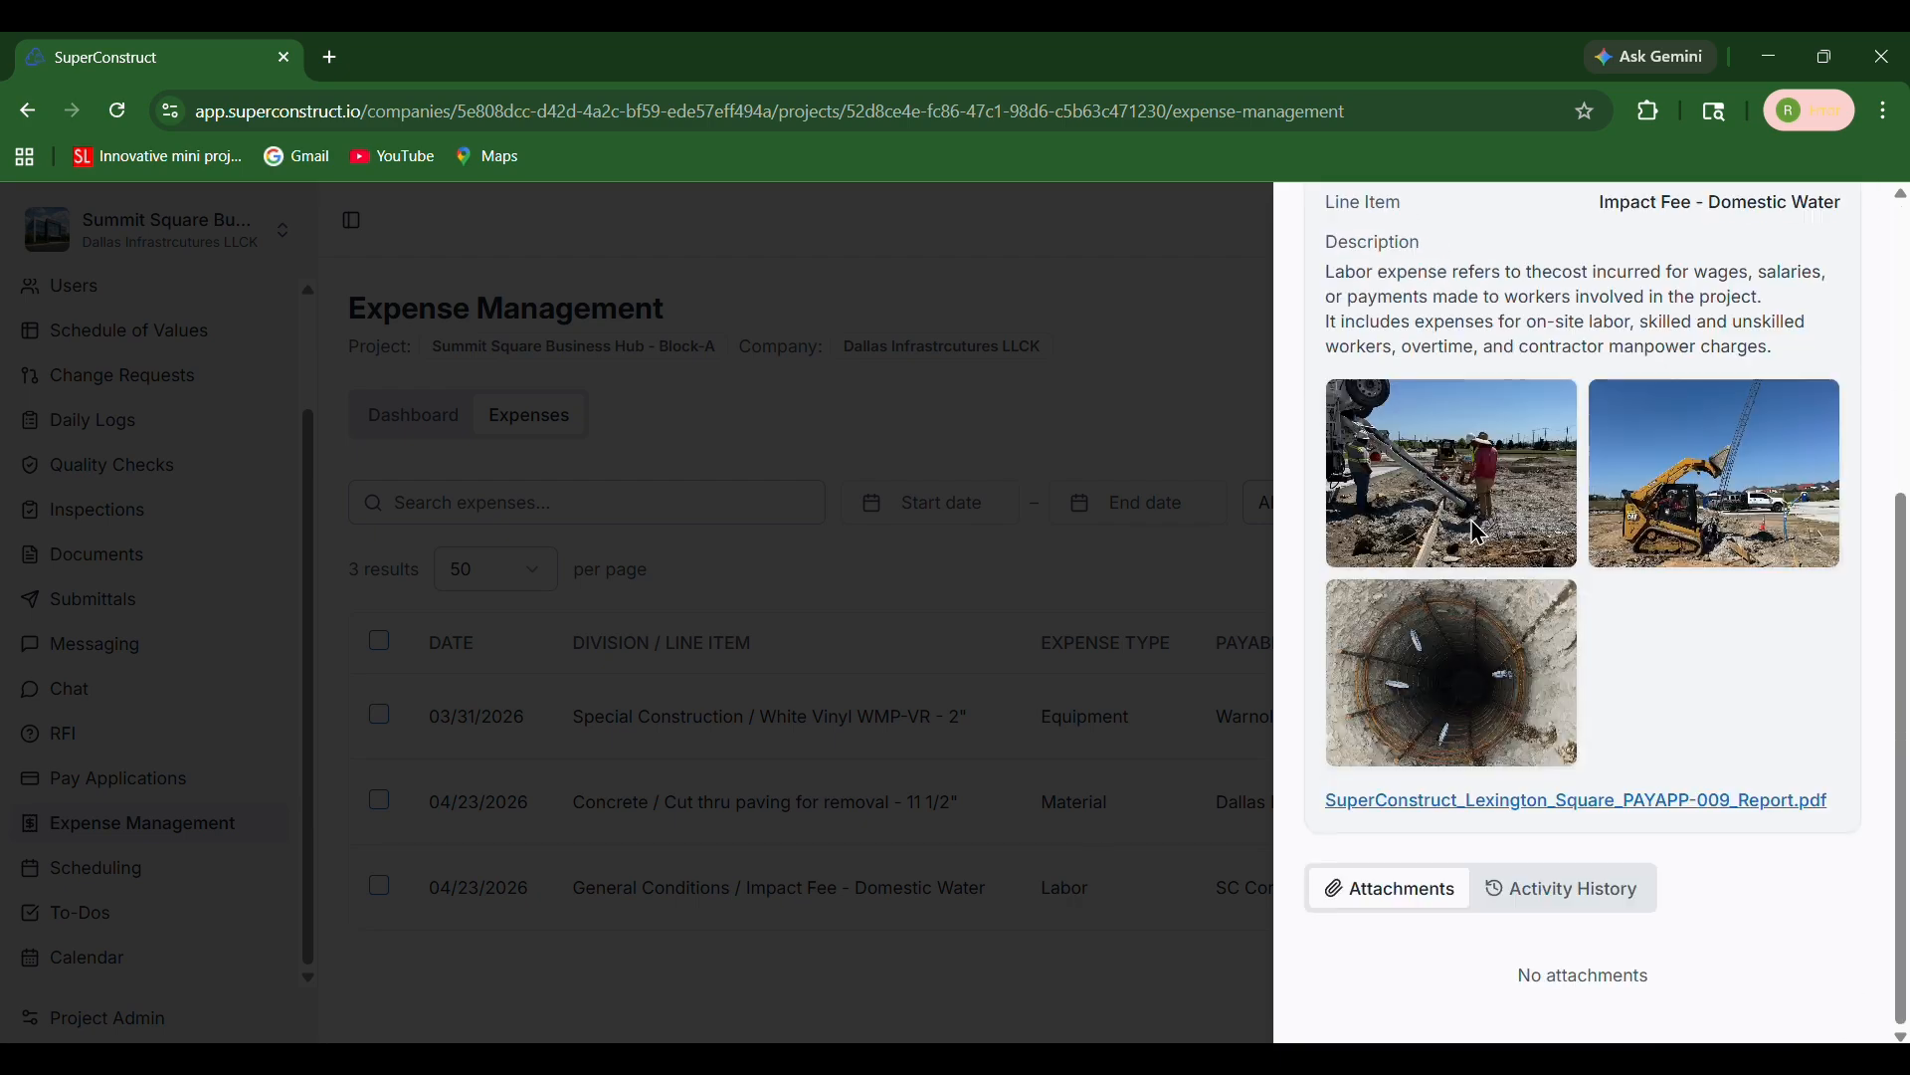
scroll(1502, 554, "up", 5)
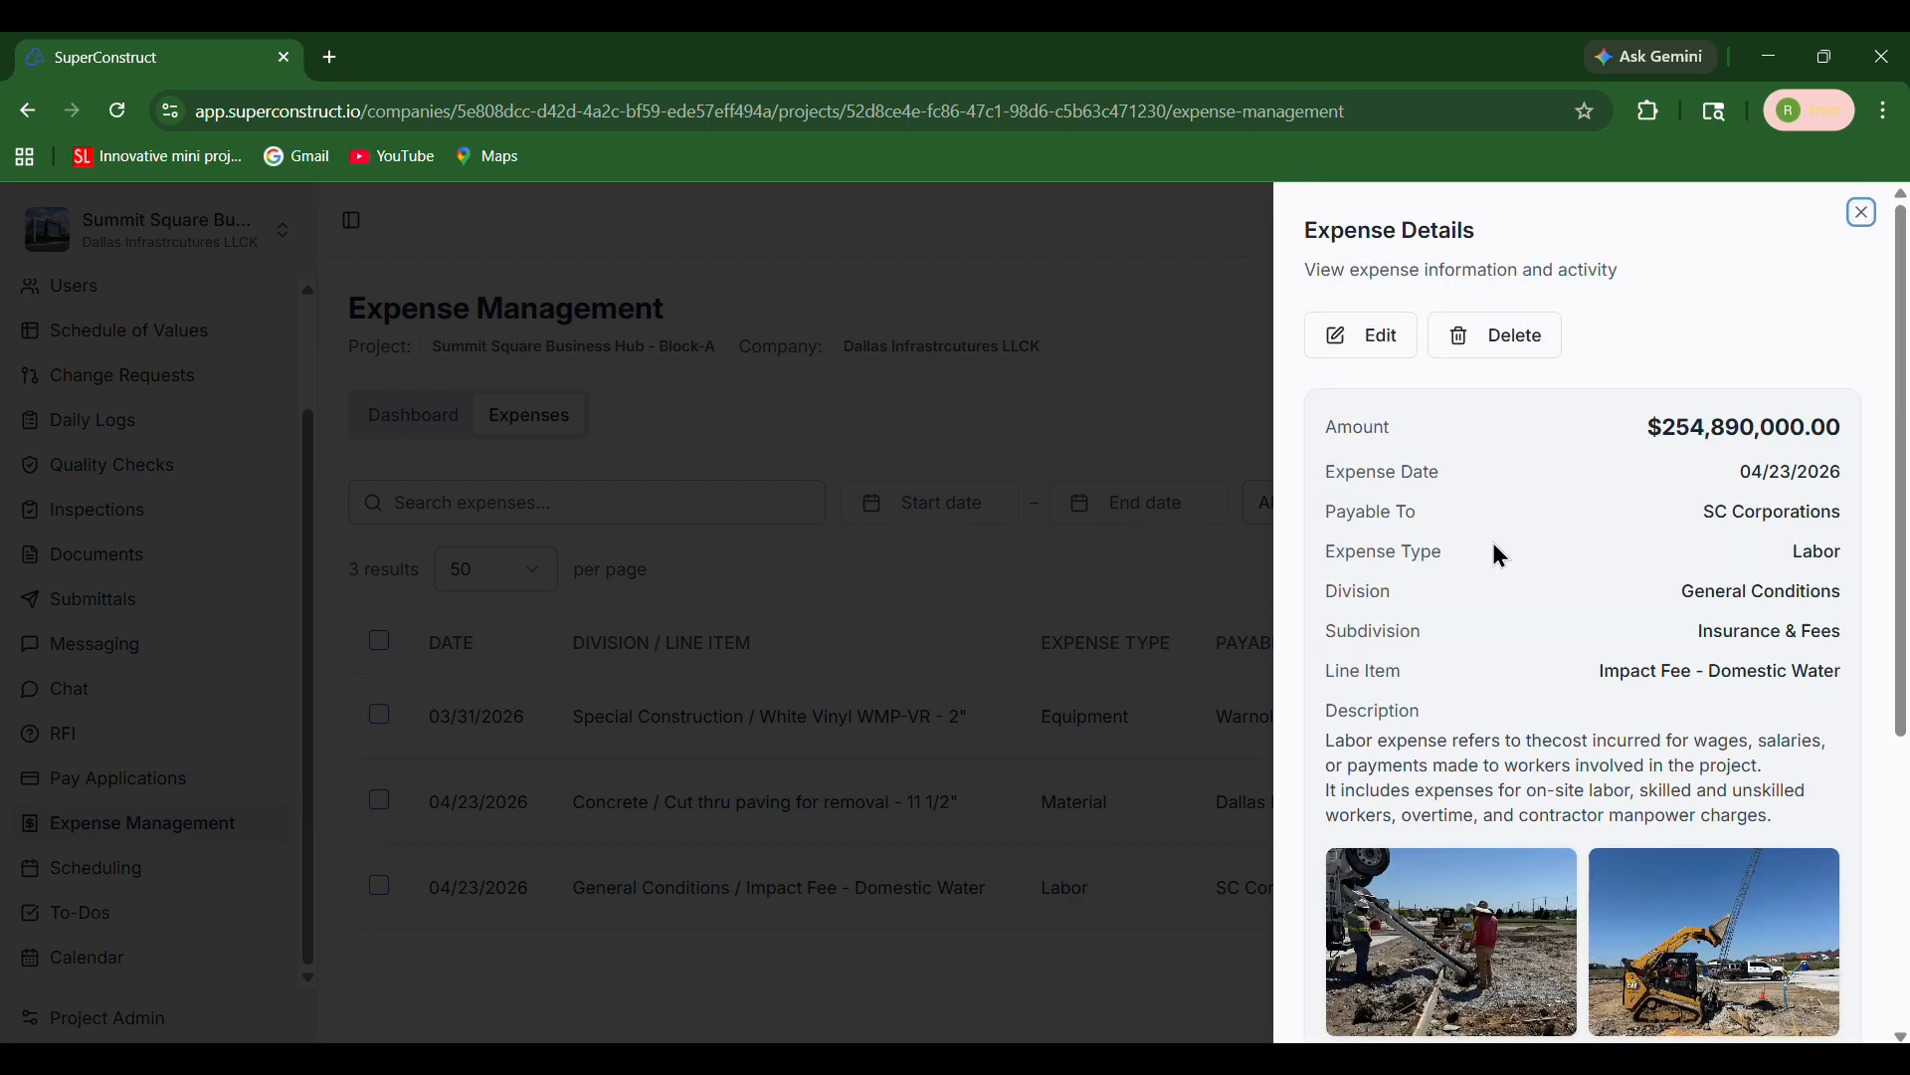
Edit the Labor expense and change its amount to 2,548,900
left_click(1361, 350)
left_click(1361, 351)
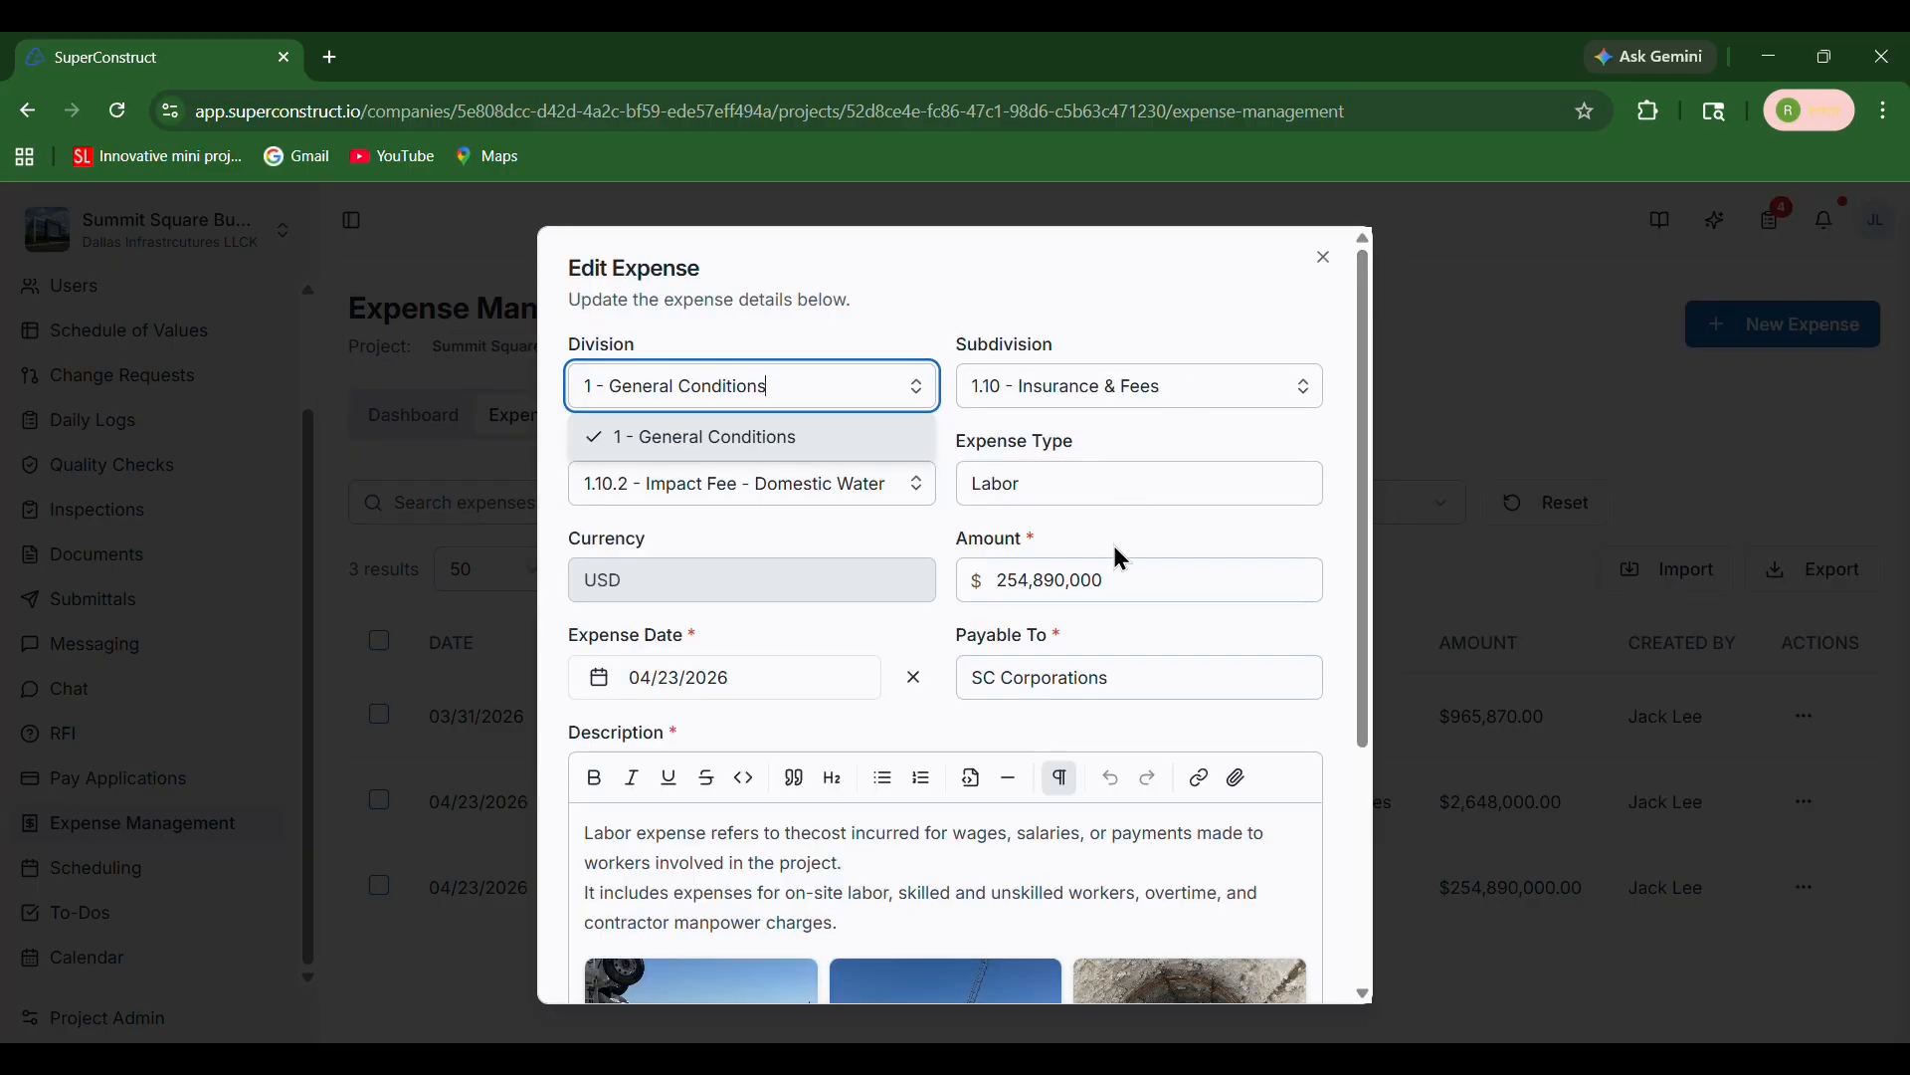
left_click(1137, 580)
key("BackSpace")
key("BackSpace")
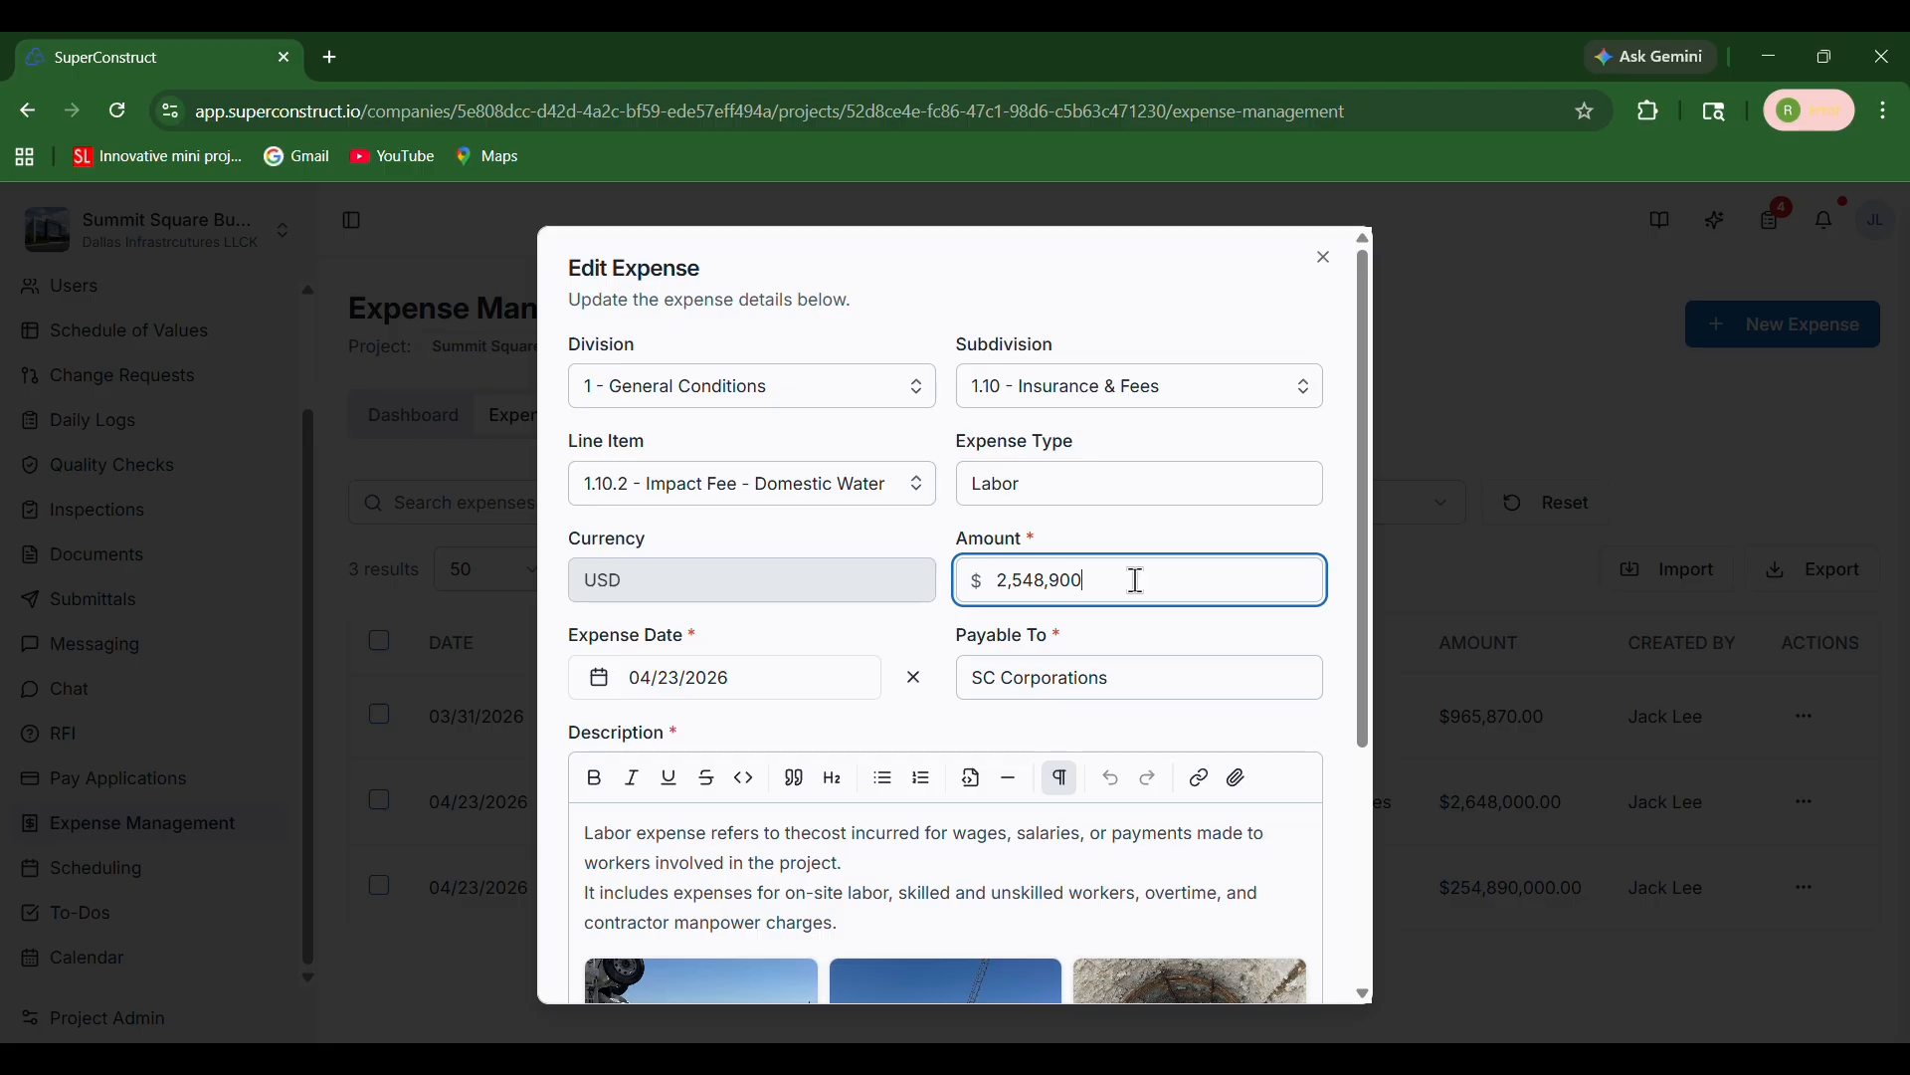
Change the payee to SC Corporationss and save the updated expense
left_click(1160, 684)
type("s")
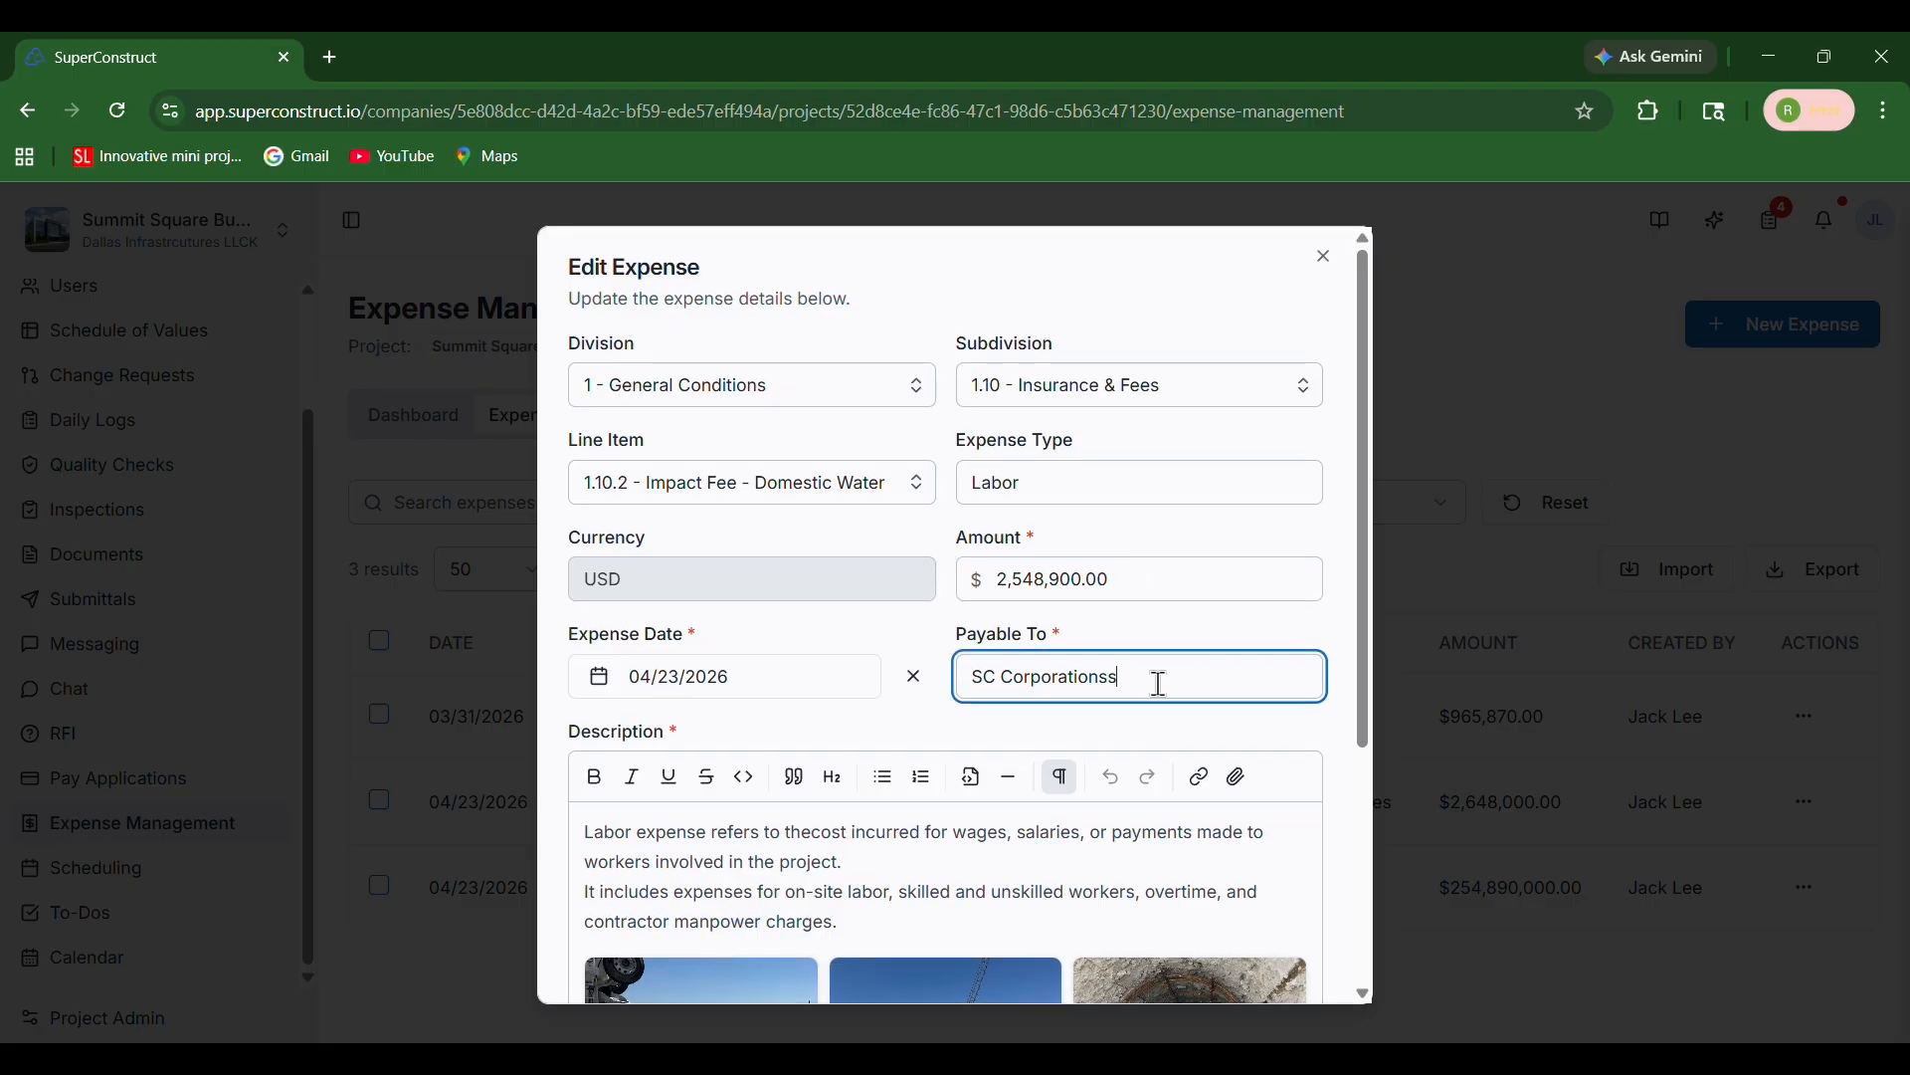
scroll(1160, 684, "down", 4)
left_click(1232, 957)
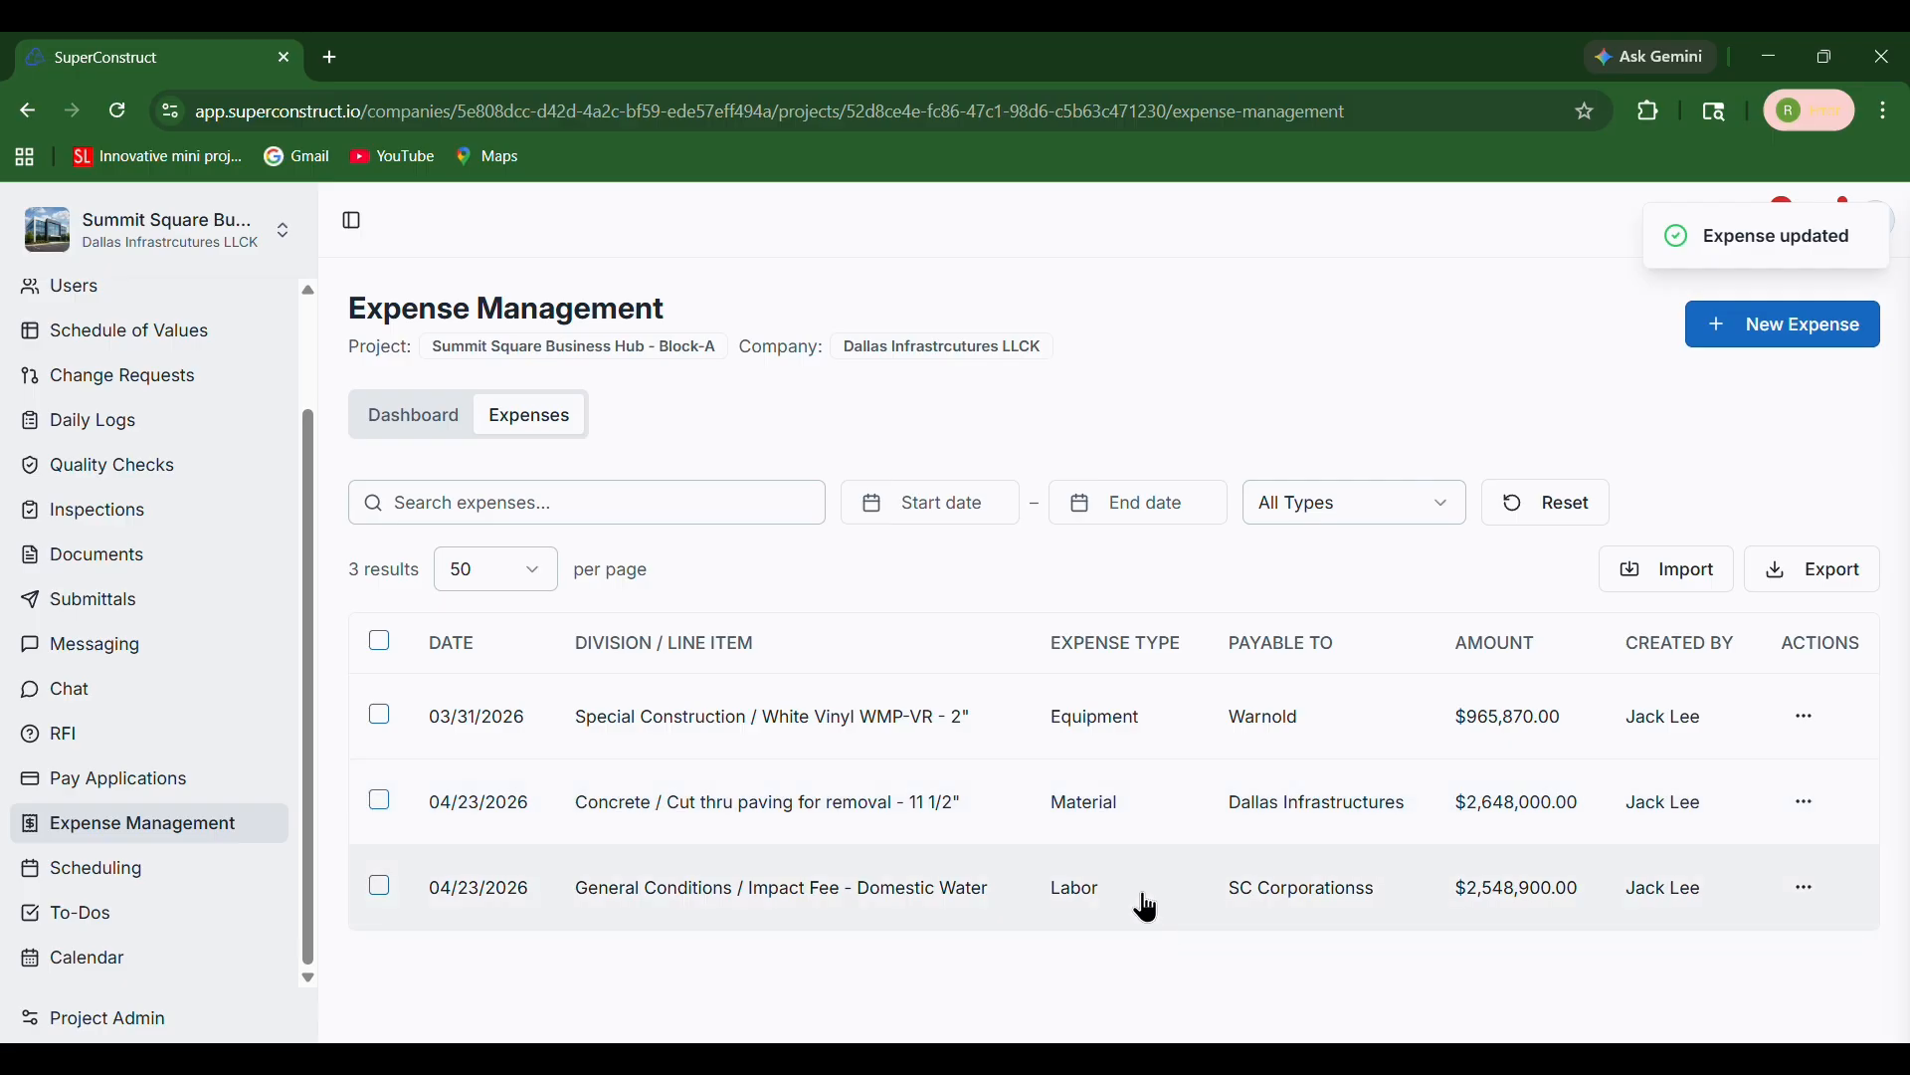
Reopen the edited expense and review its activity history of changes
left_click(1144, 898)
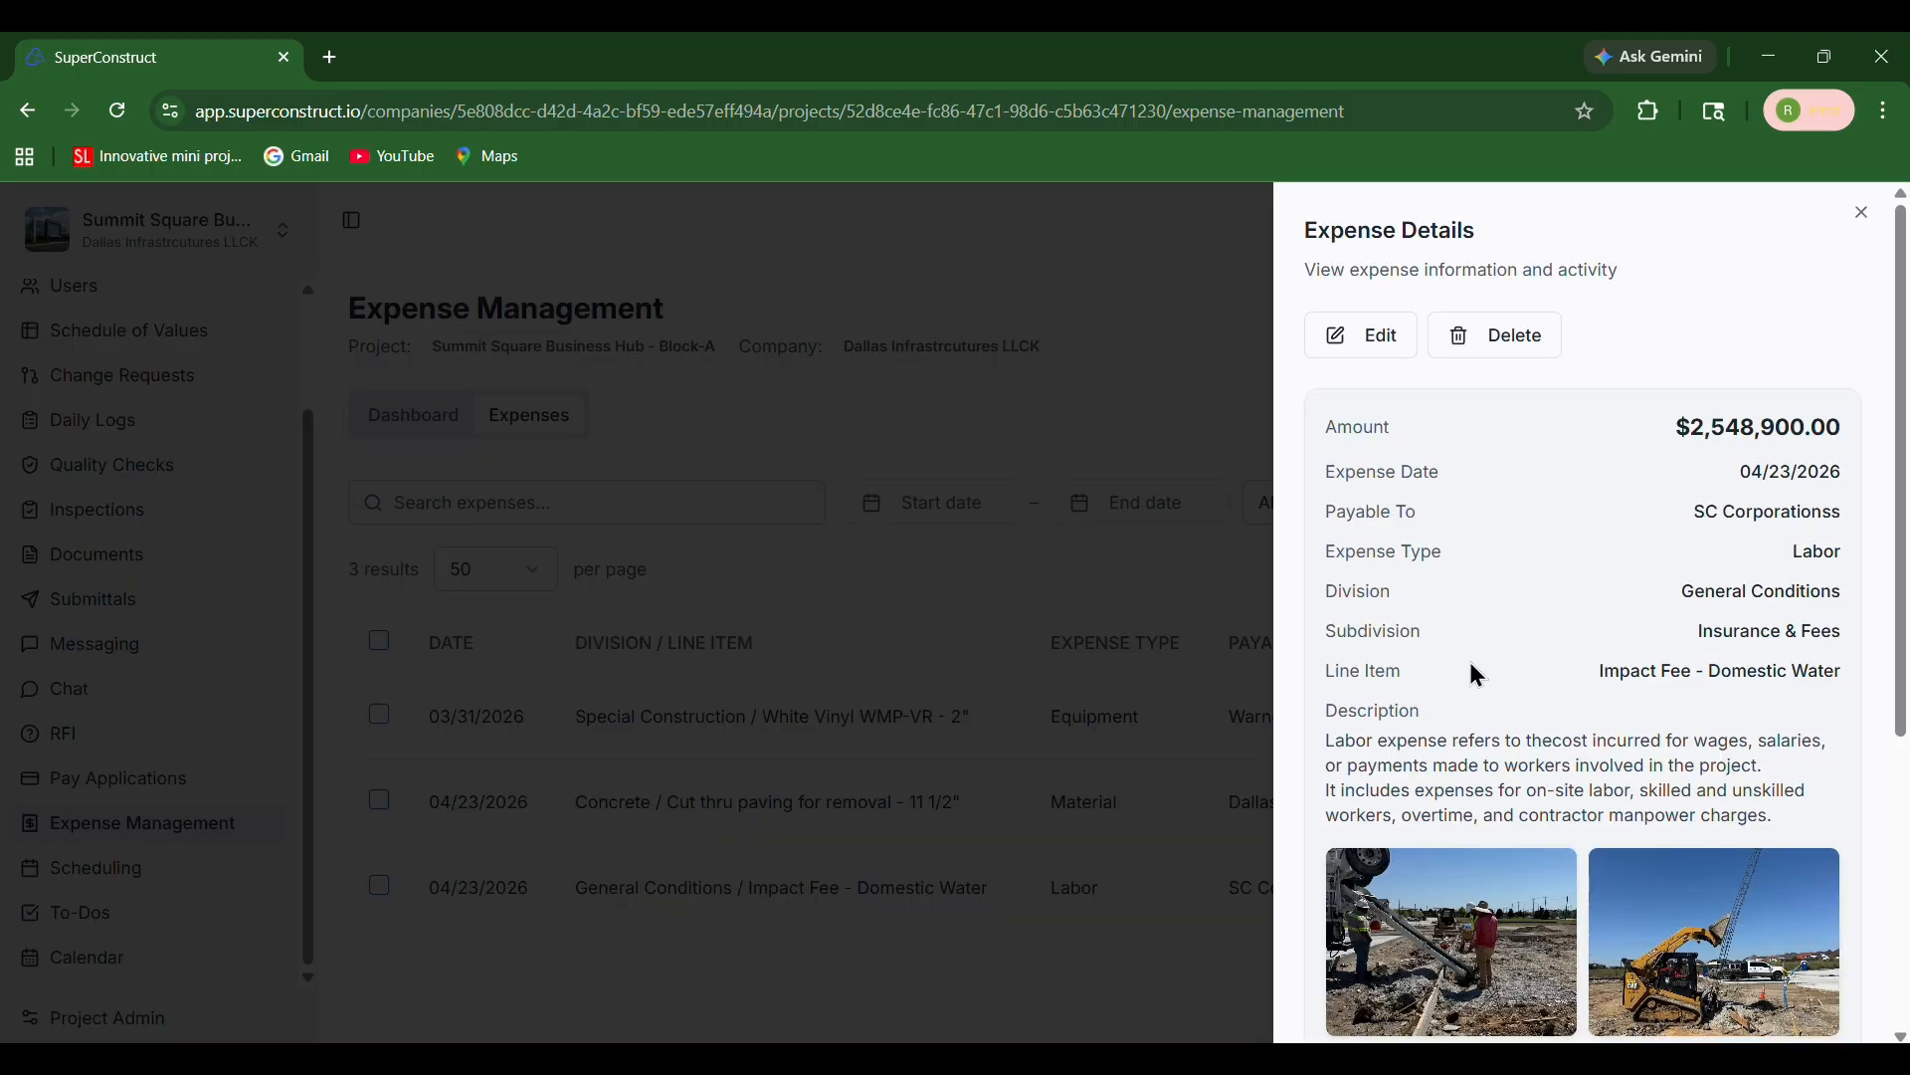
scroll(1483, 686, "down", 5)
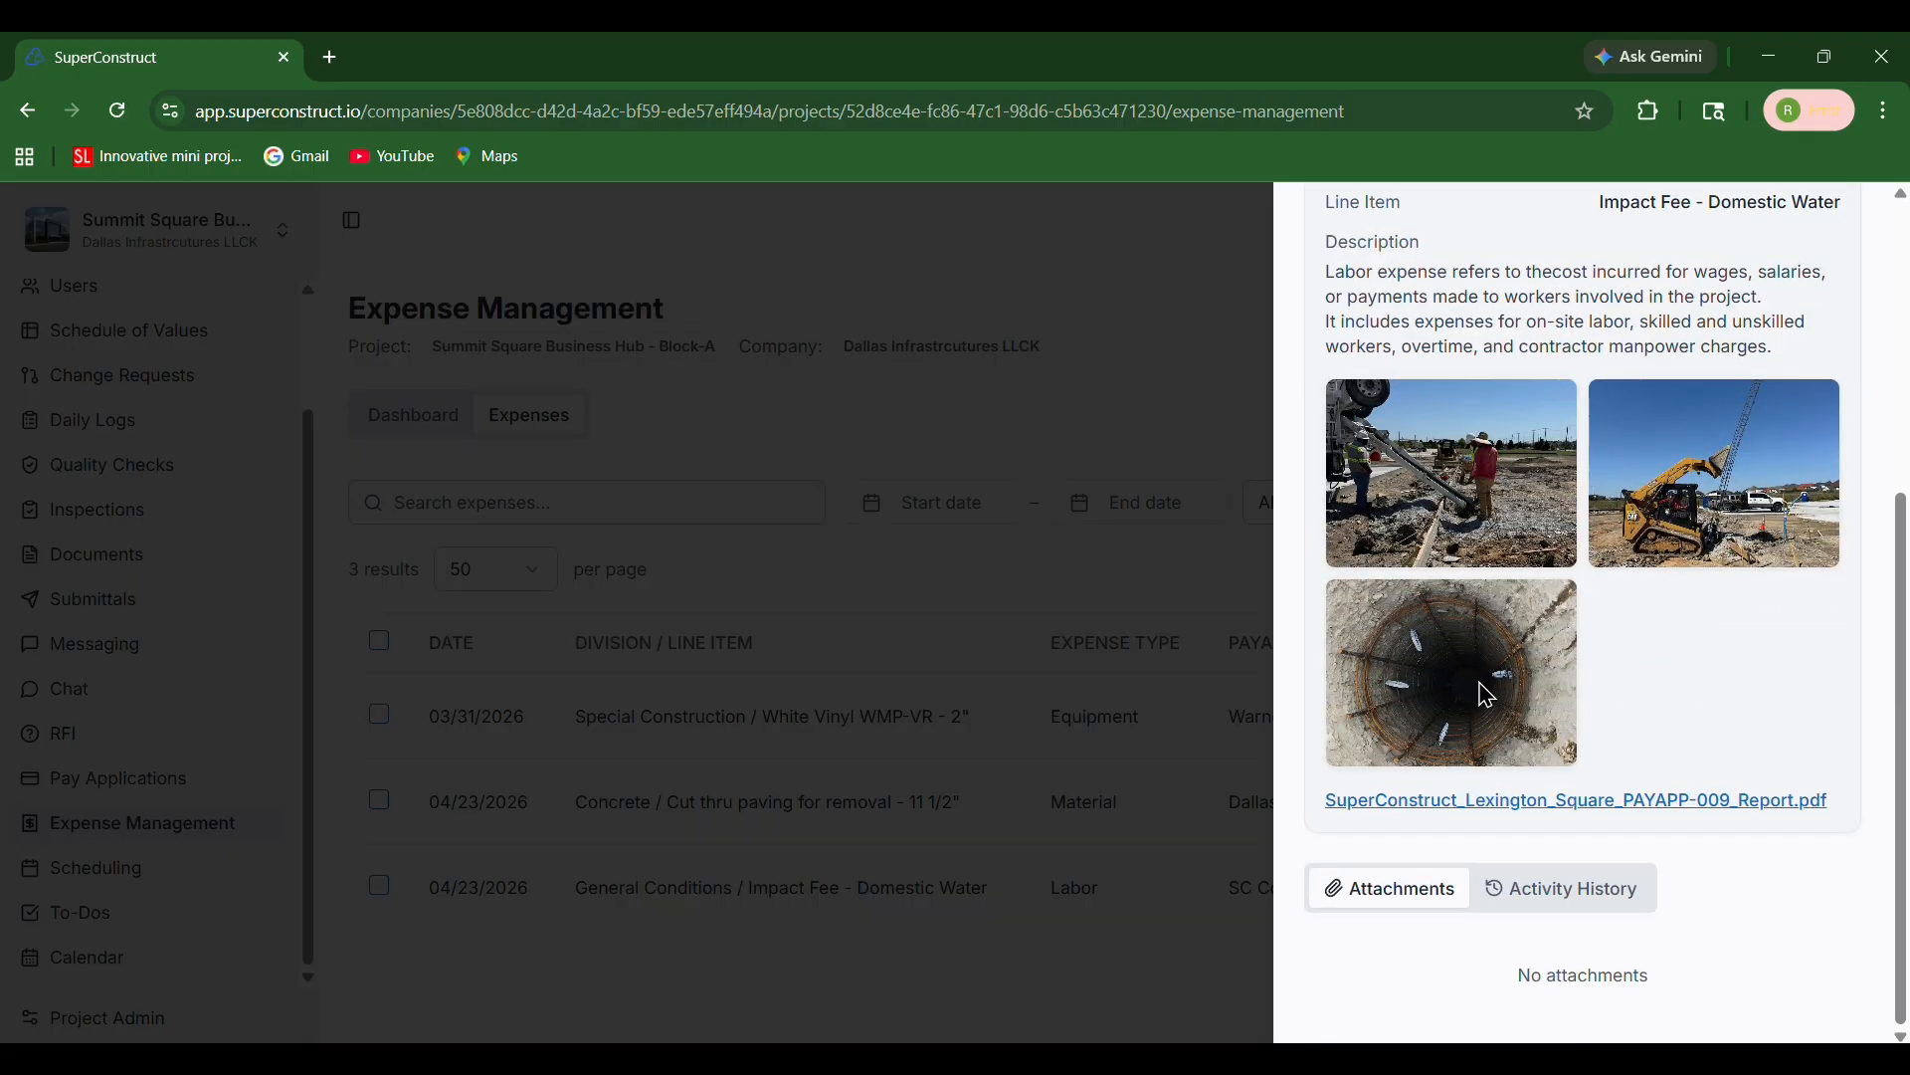
left_click(1559, 897)
scroll(1553, 894, "down", 3)
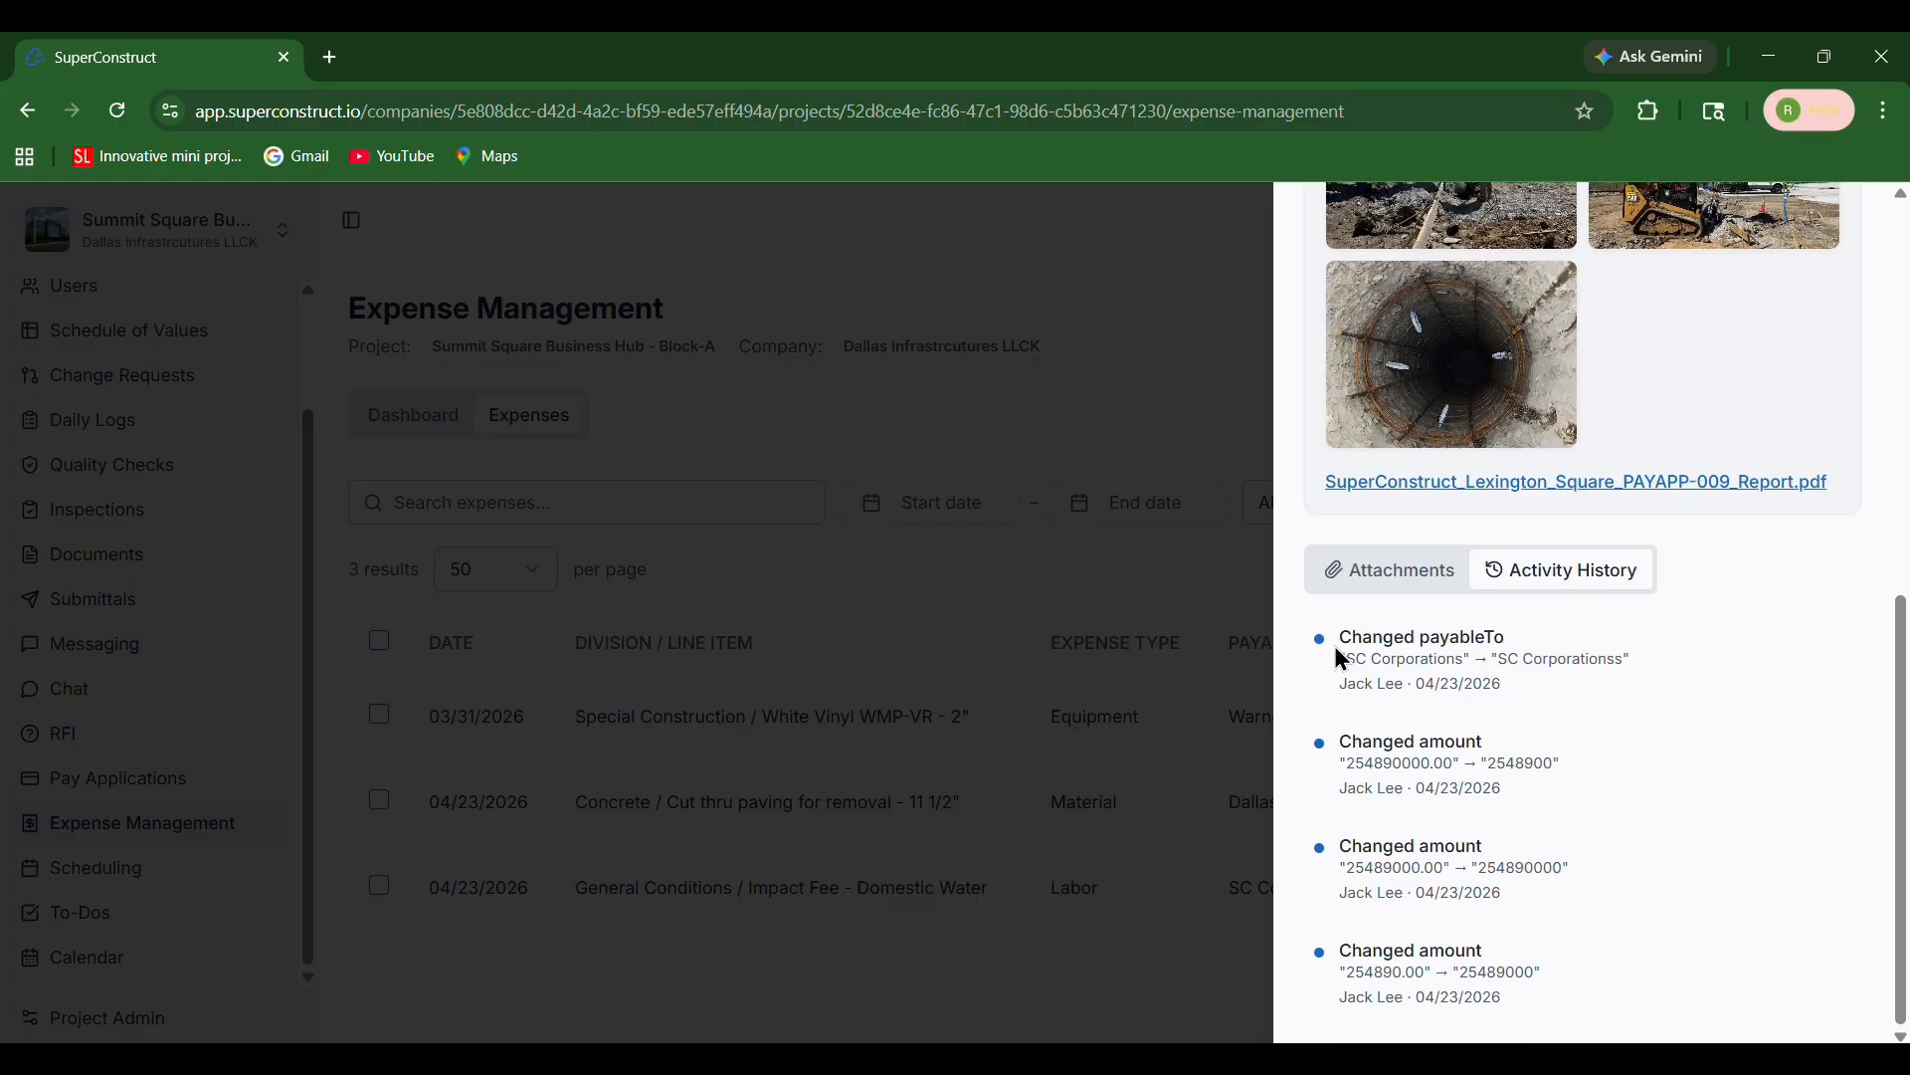
left_click_drag(1343, 641, 1524, 691)
left_click(1354, 685)
left_click_drag(1350, 685, 1501, 684)
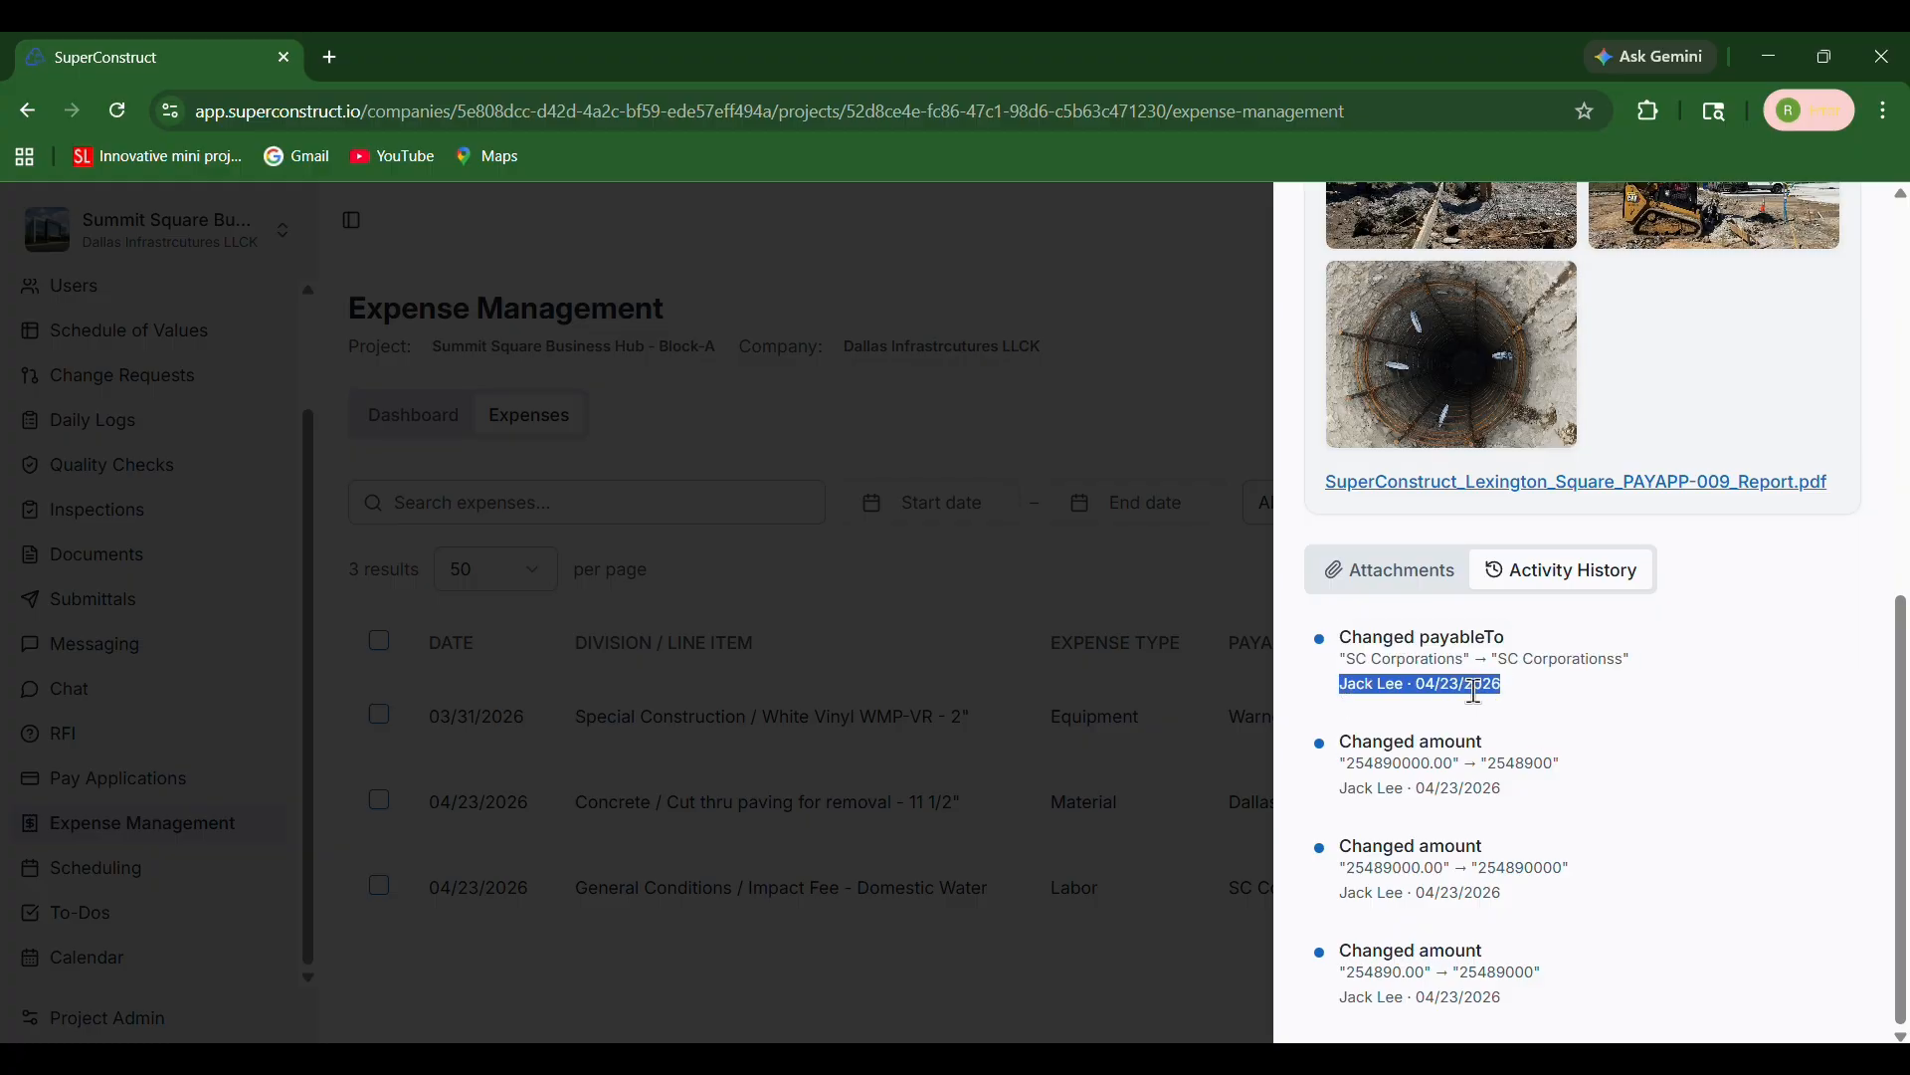
left_click(1355, 685)
scroll(1436, 674, "up", 8)
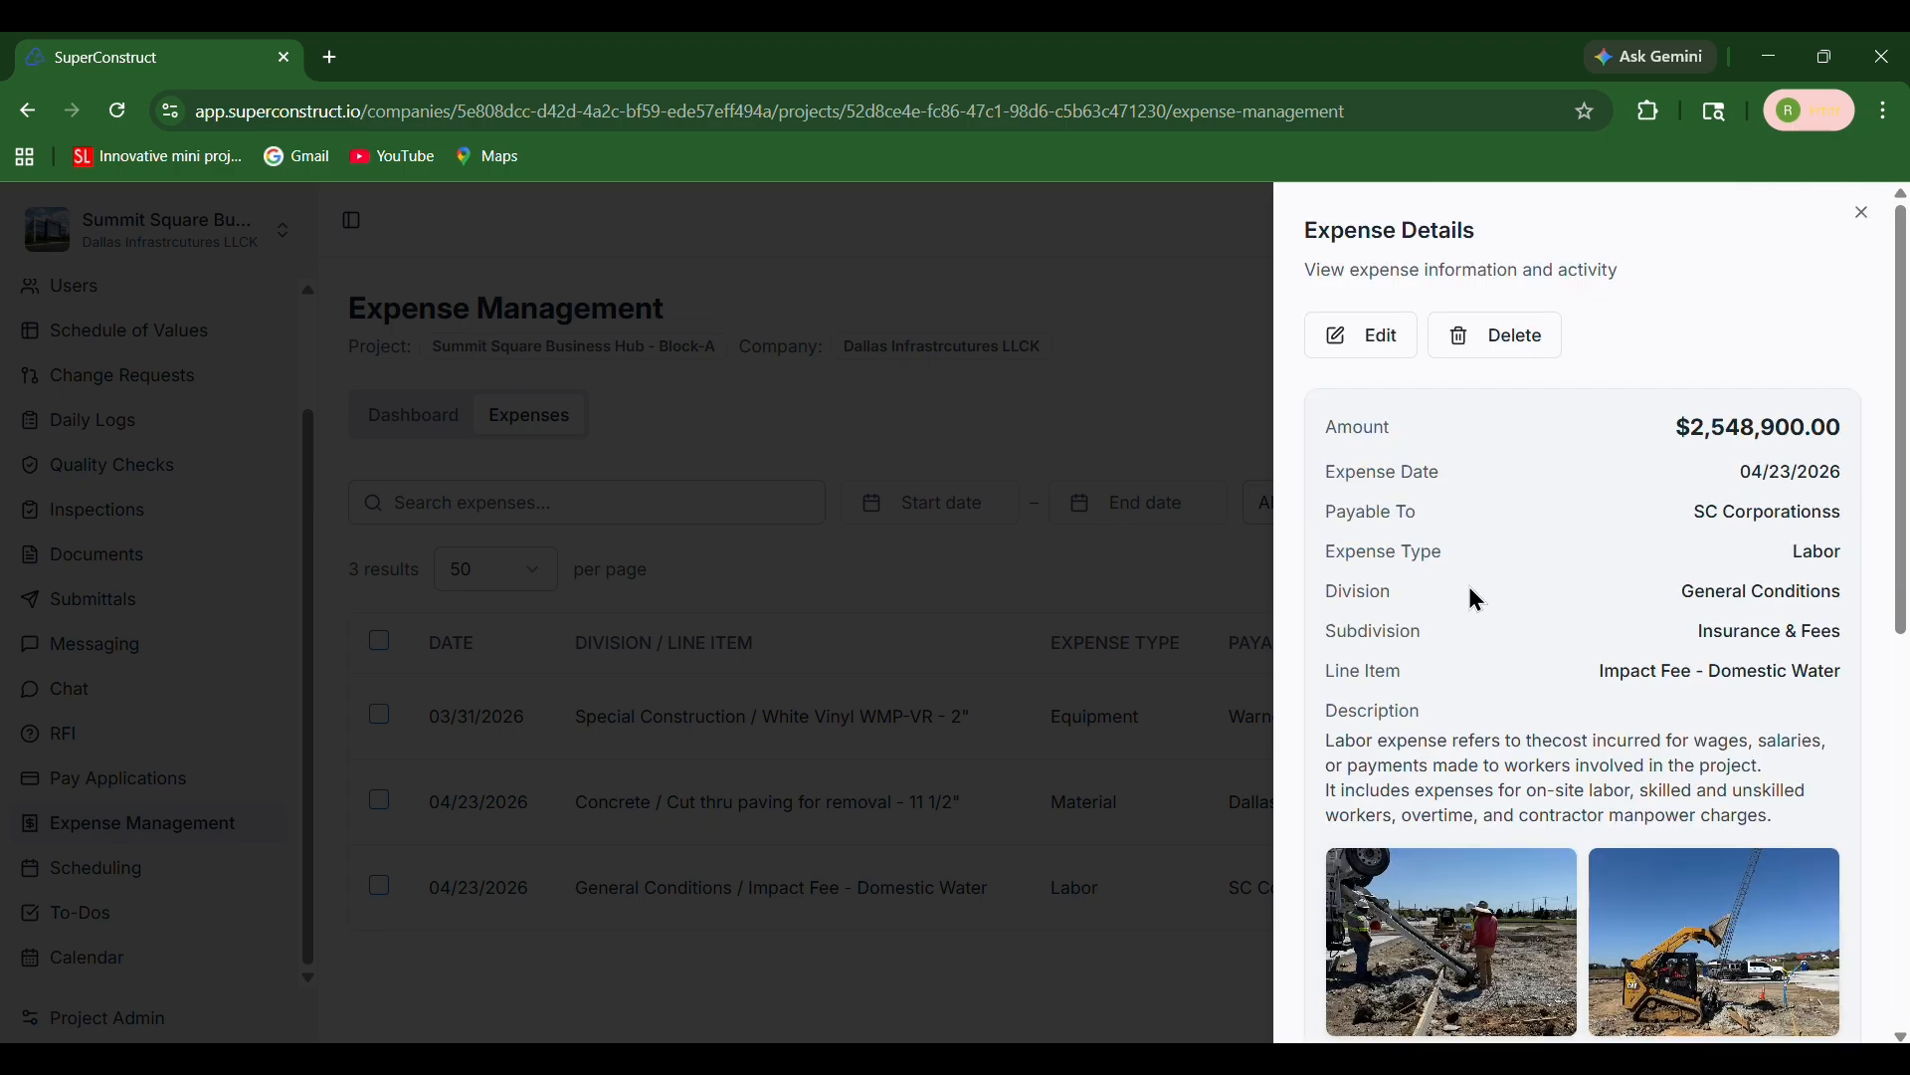
Delete the Labor expense and confirm the deletion
left_click(1495, 344)
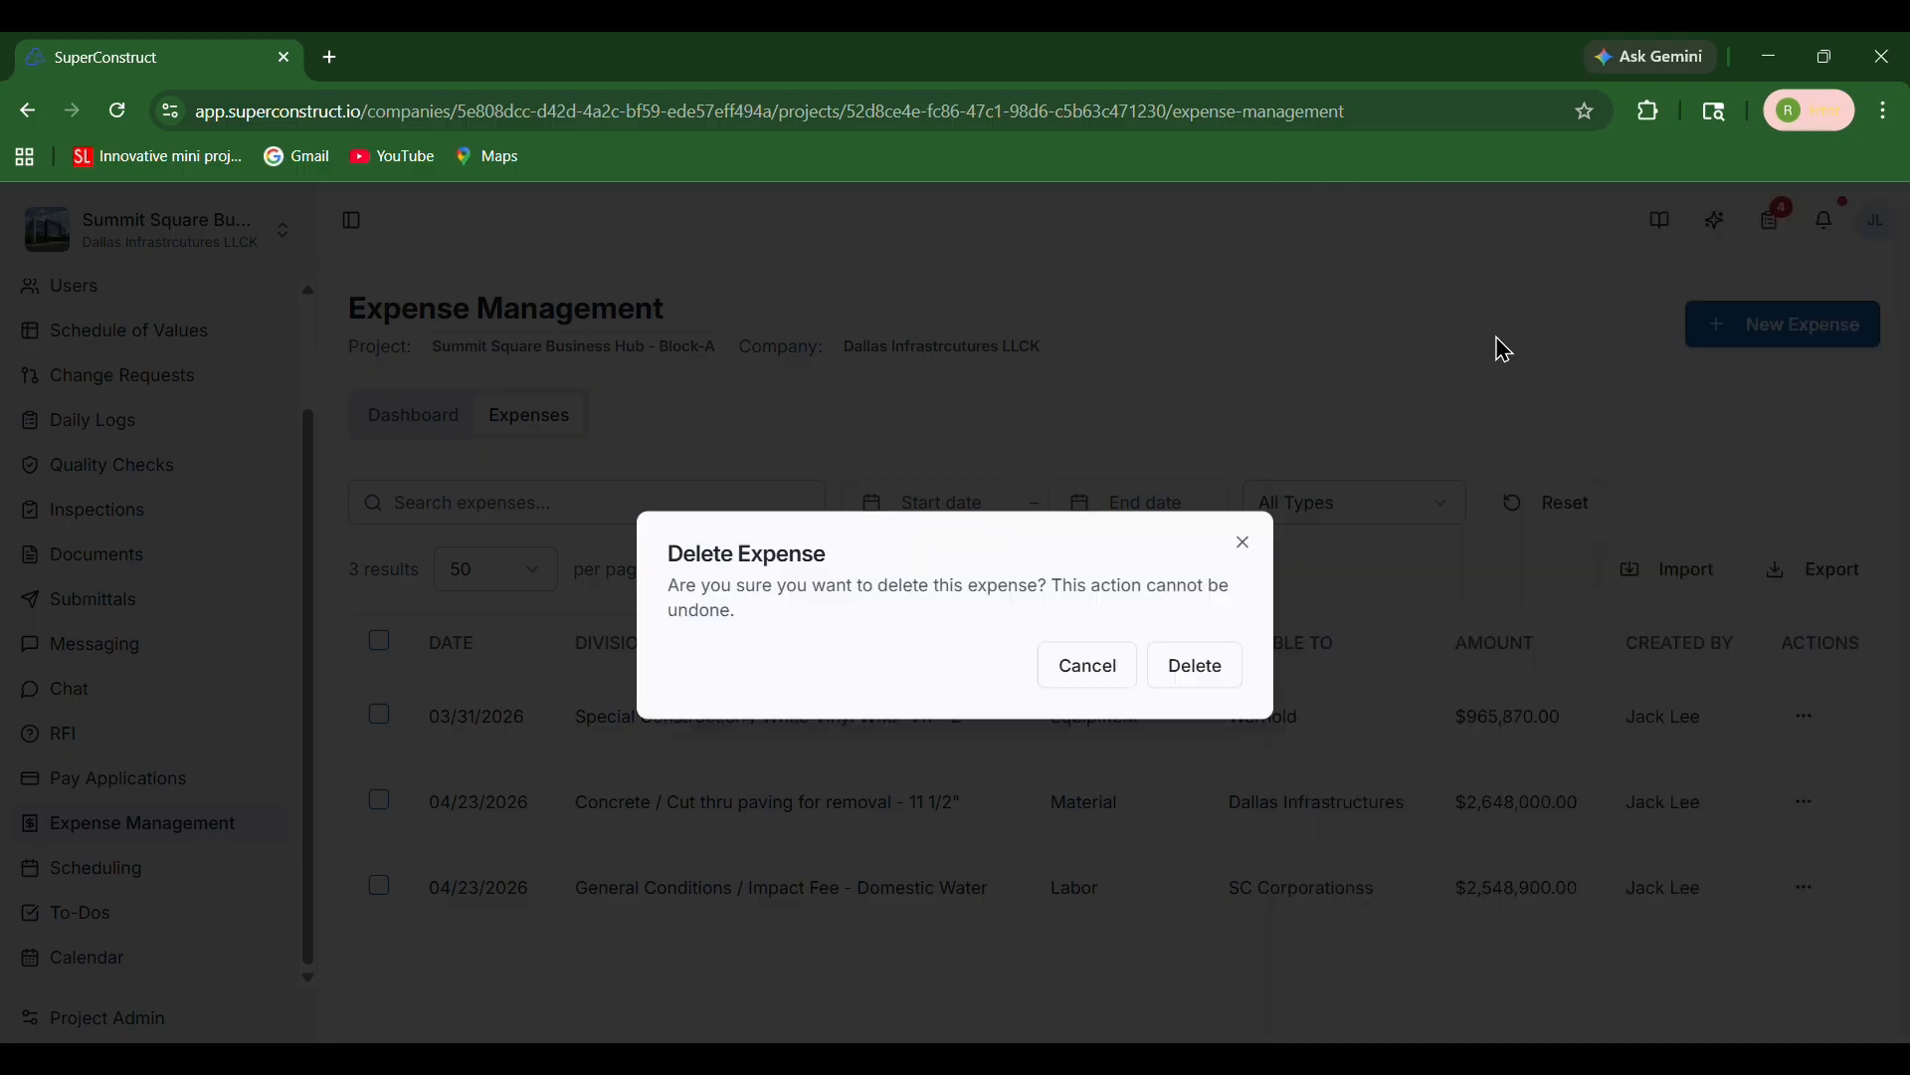
left_click(1204, 657)
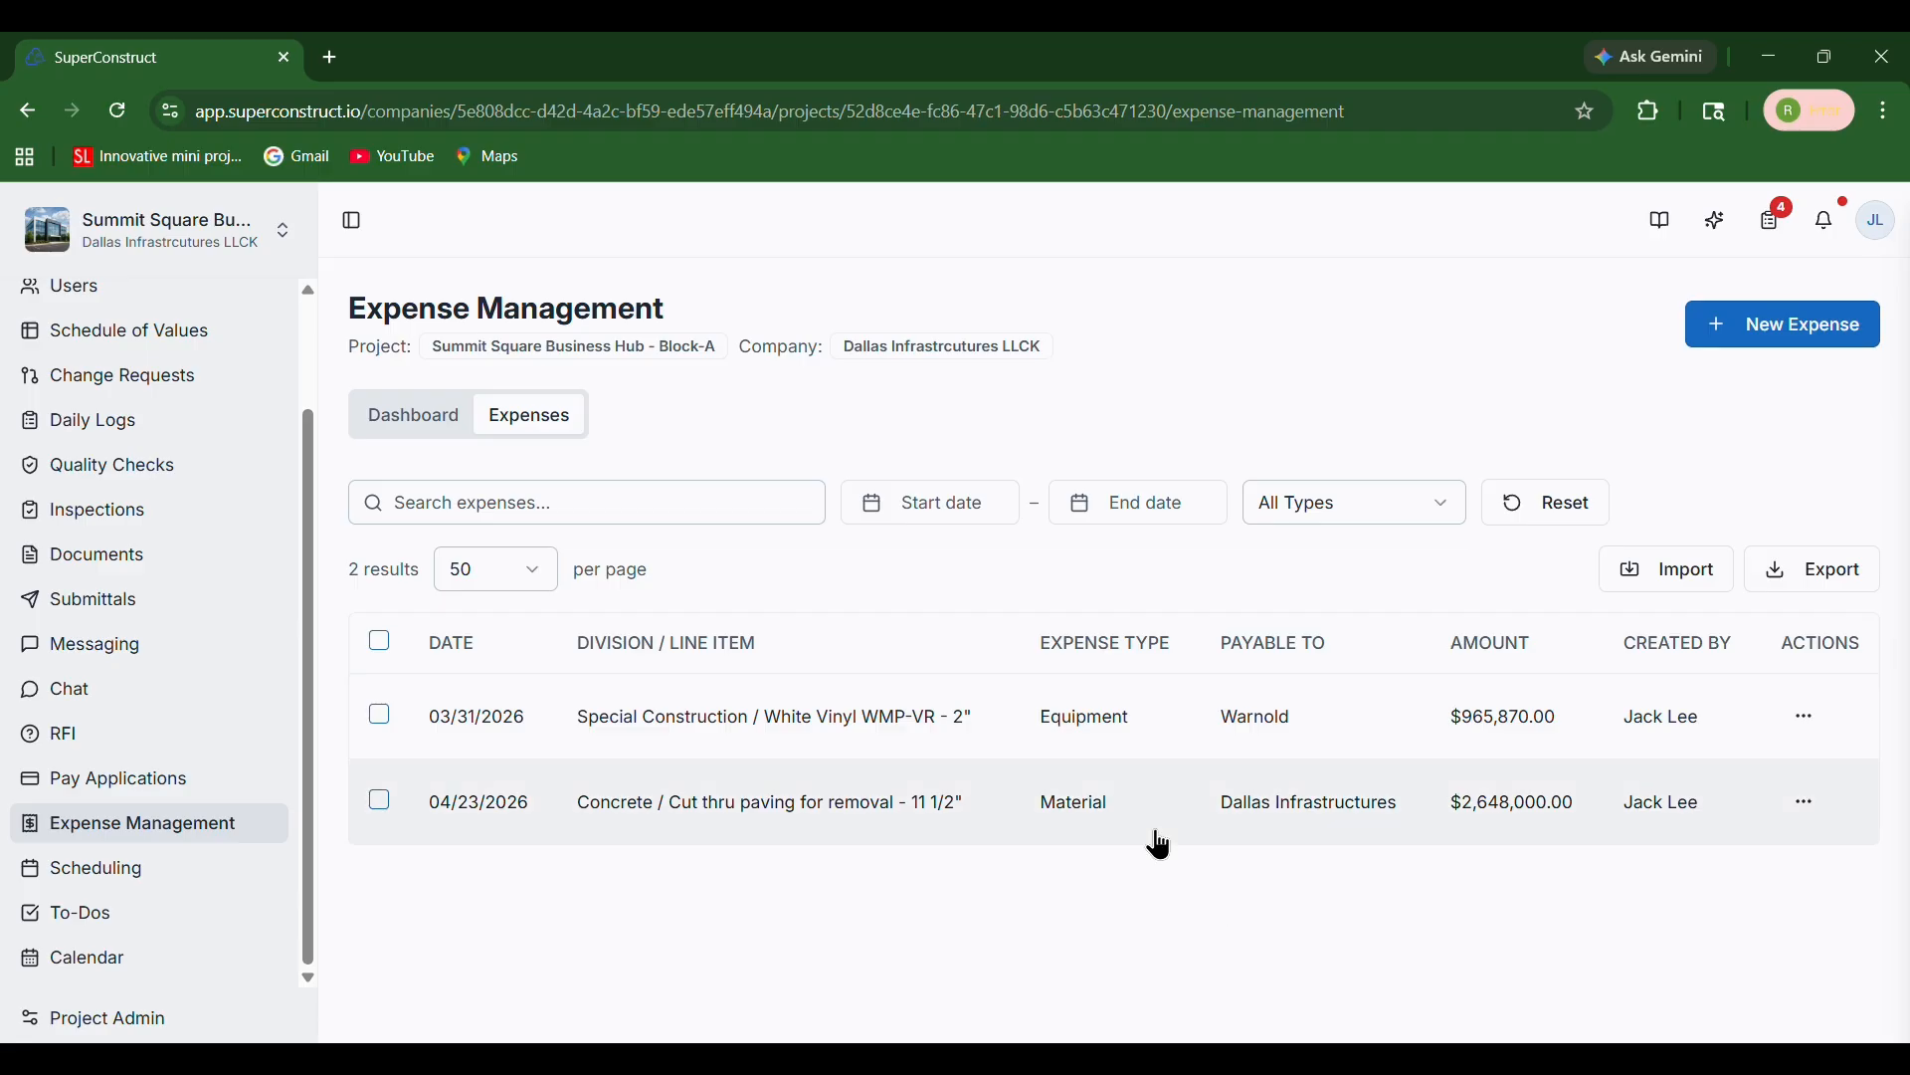
Start a new expense under General Conditions, subdivision 1.10 - Insurance & Fees, line item 1.10.2 - Impact Fee - Domestic Water
left_click(1797, 320)
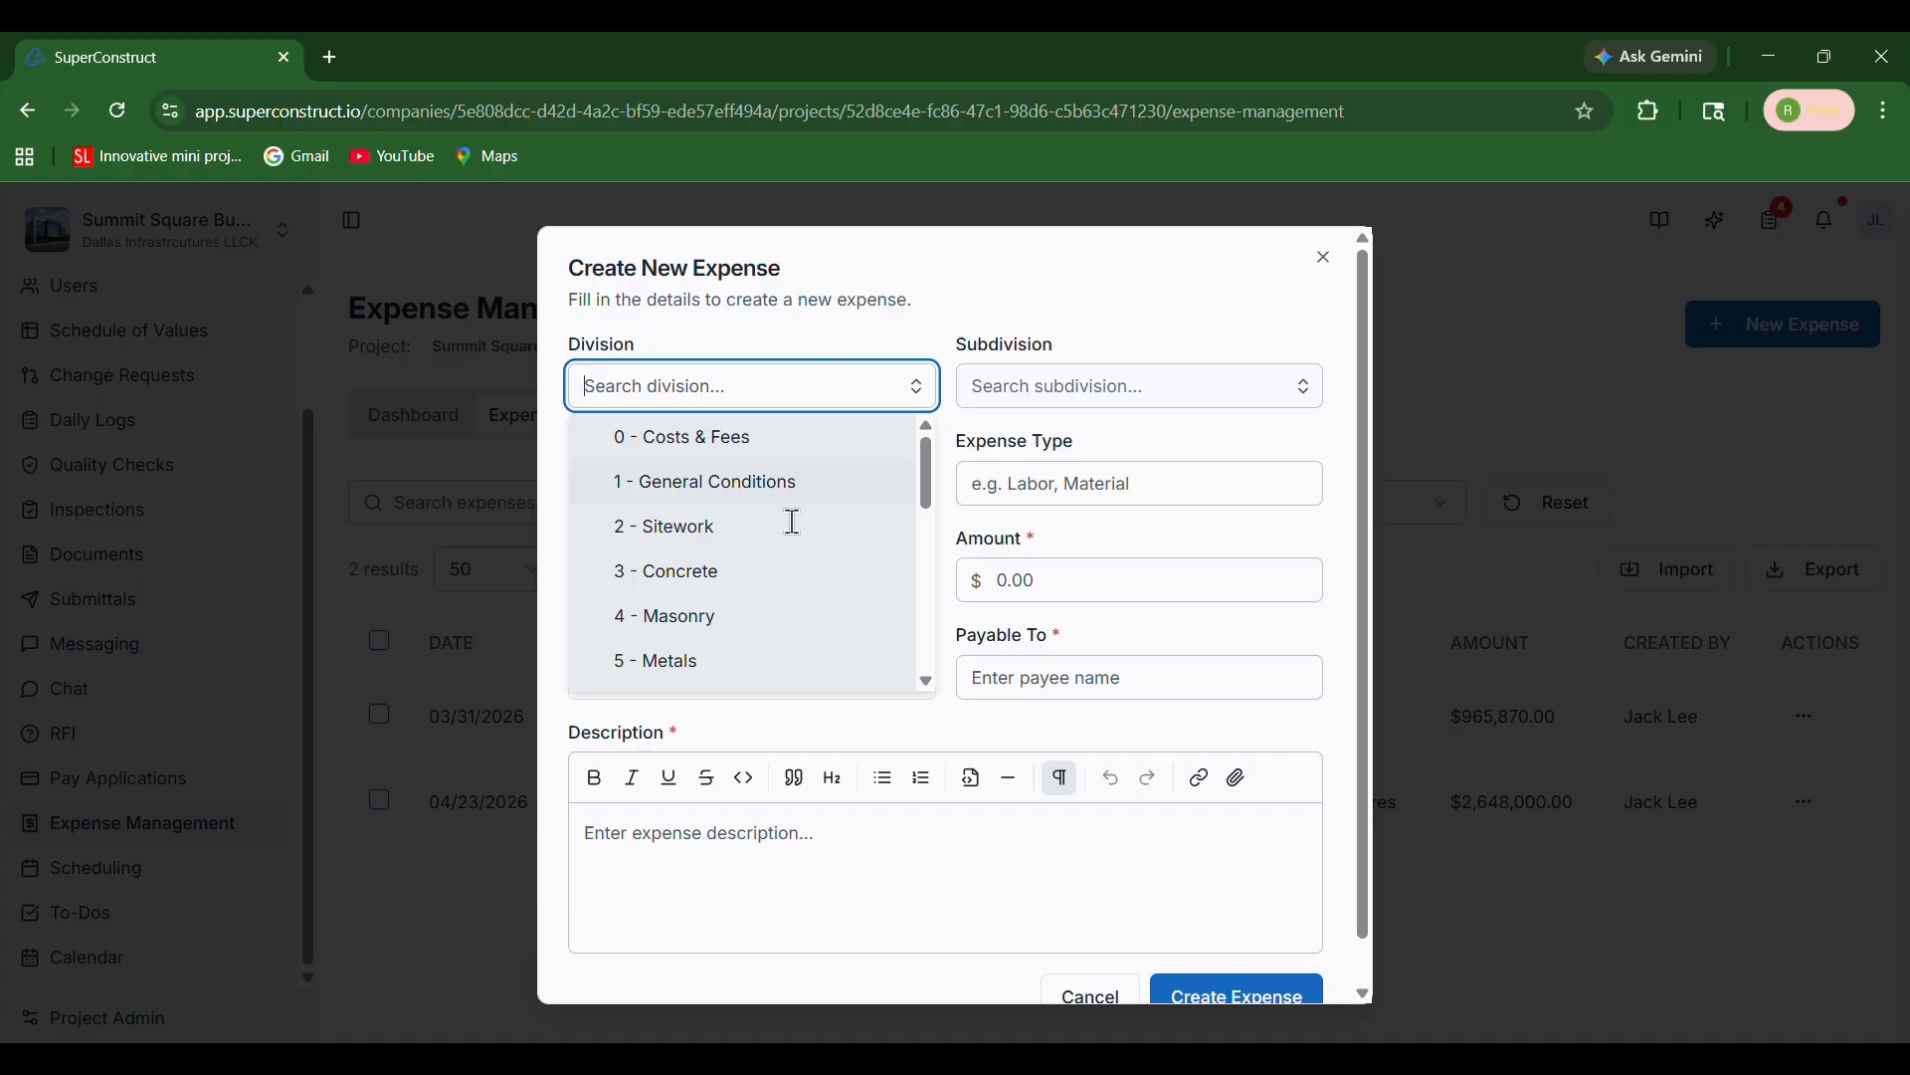
left_click(811, 481)
left_click(1040, 403)
left_click(1038, 481)
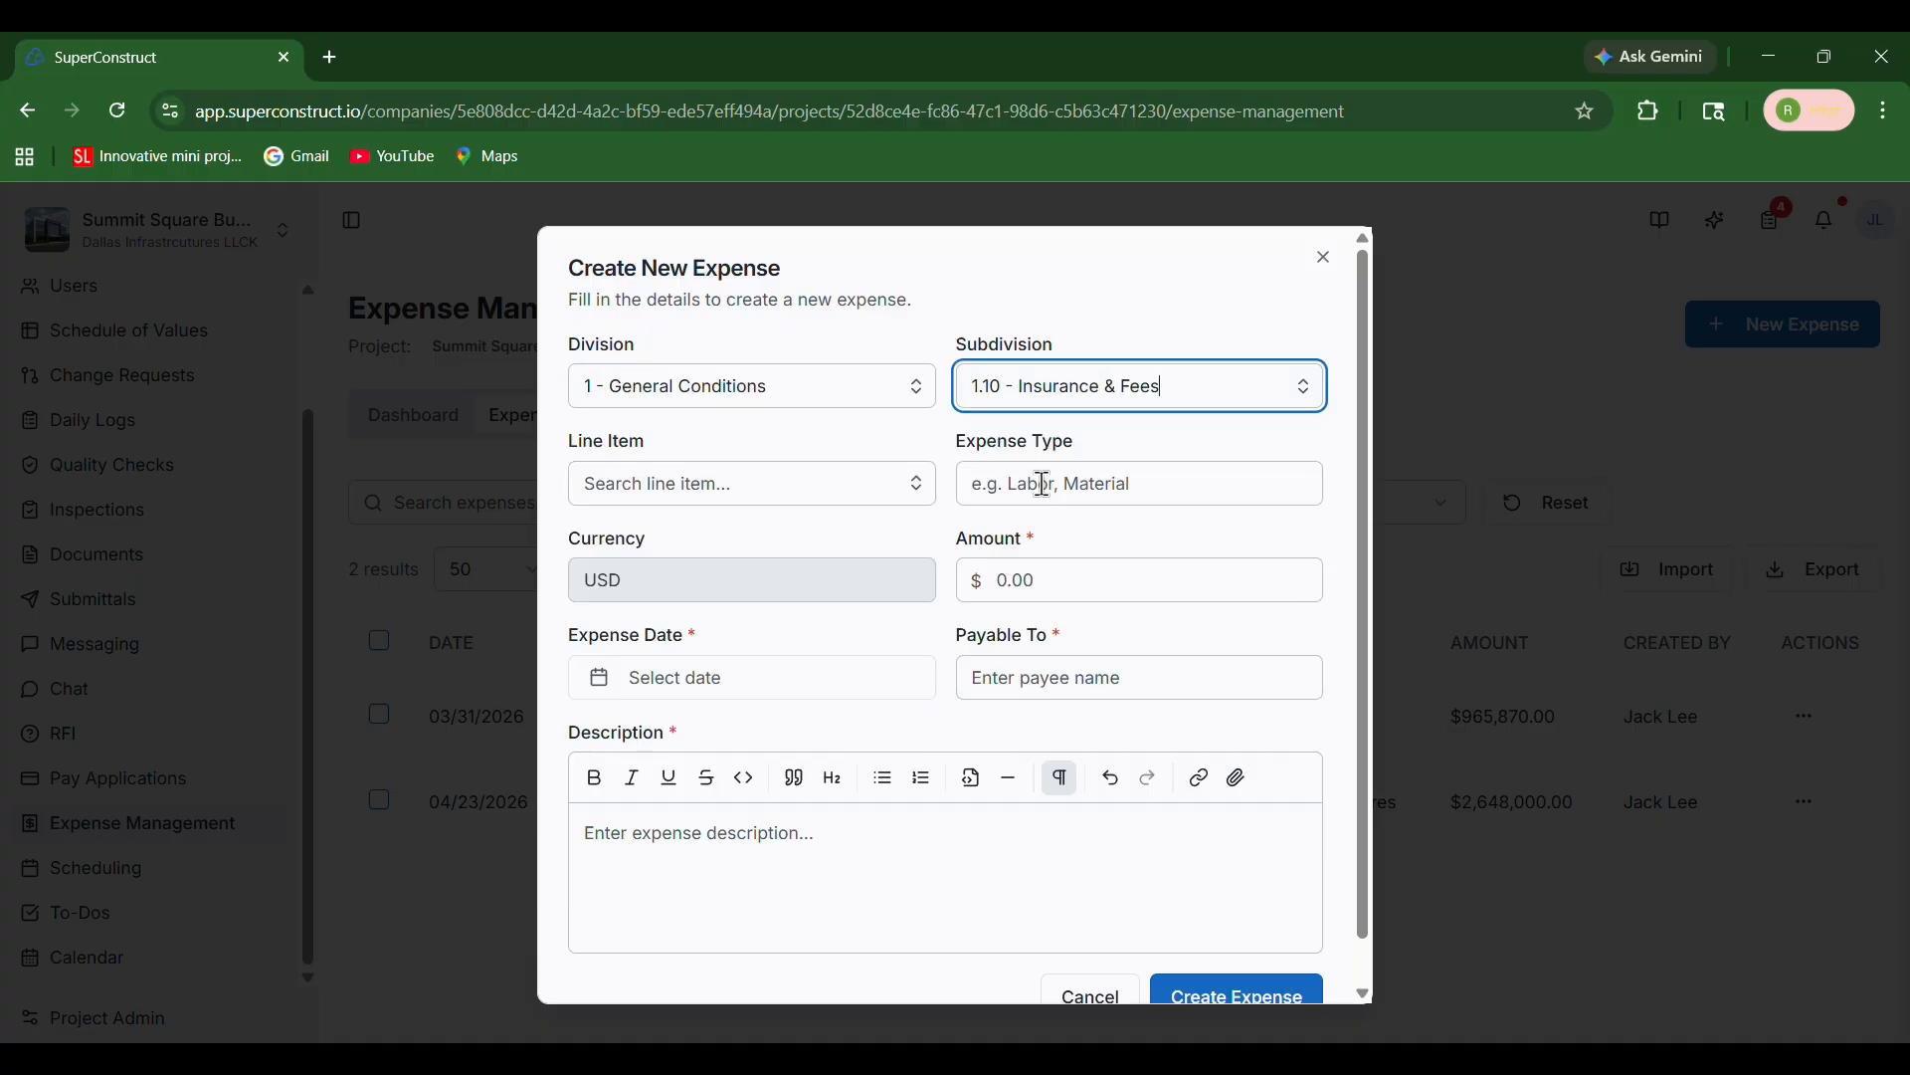
left_click(782, 494)
left_click(772, 580)
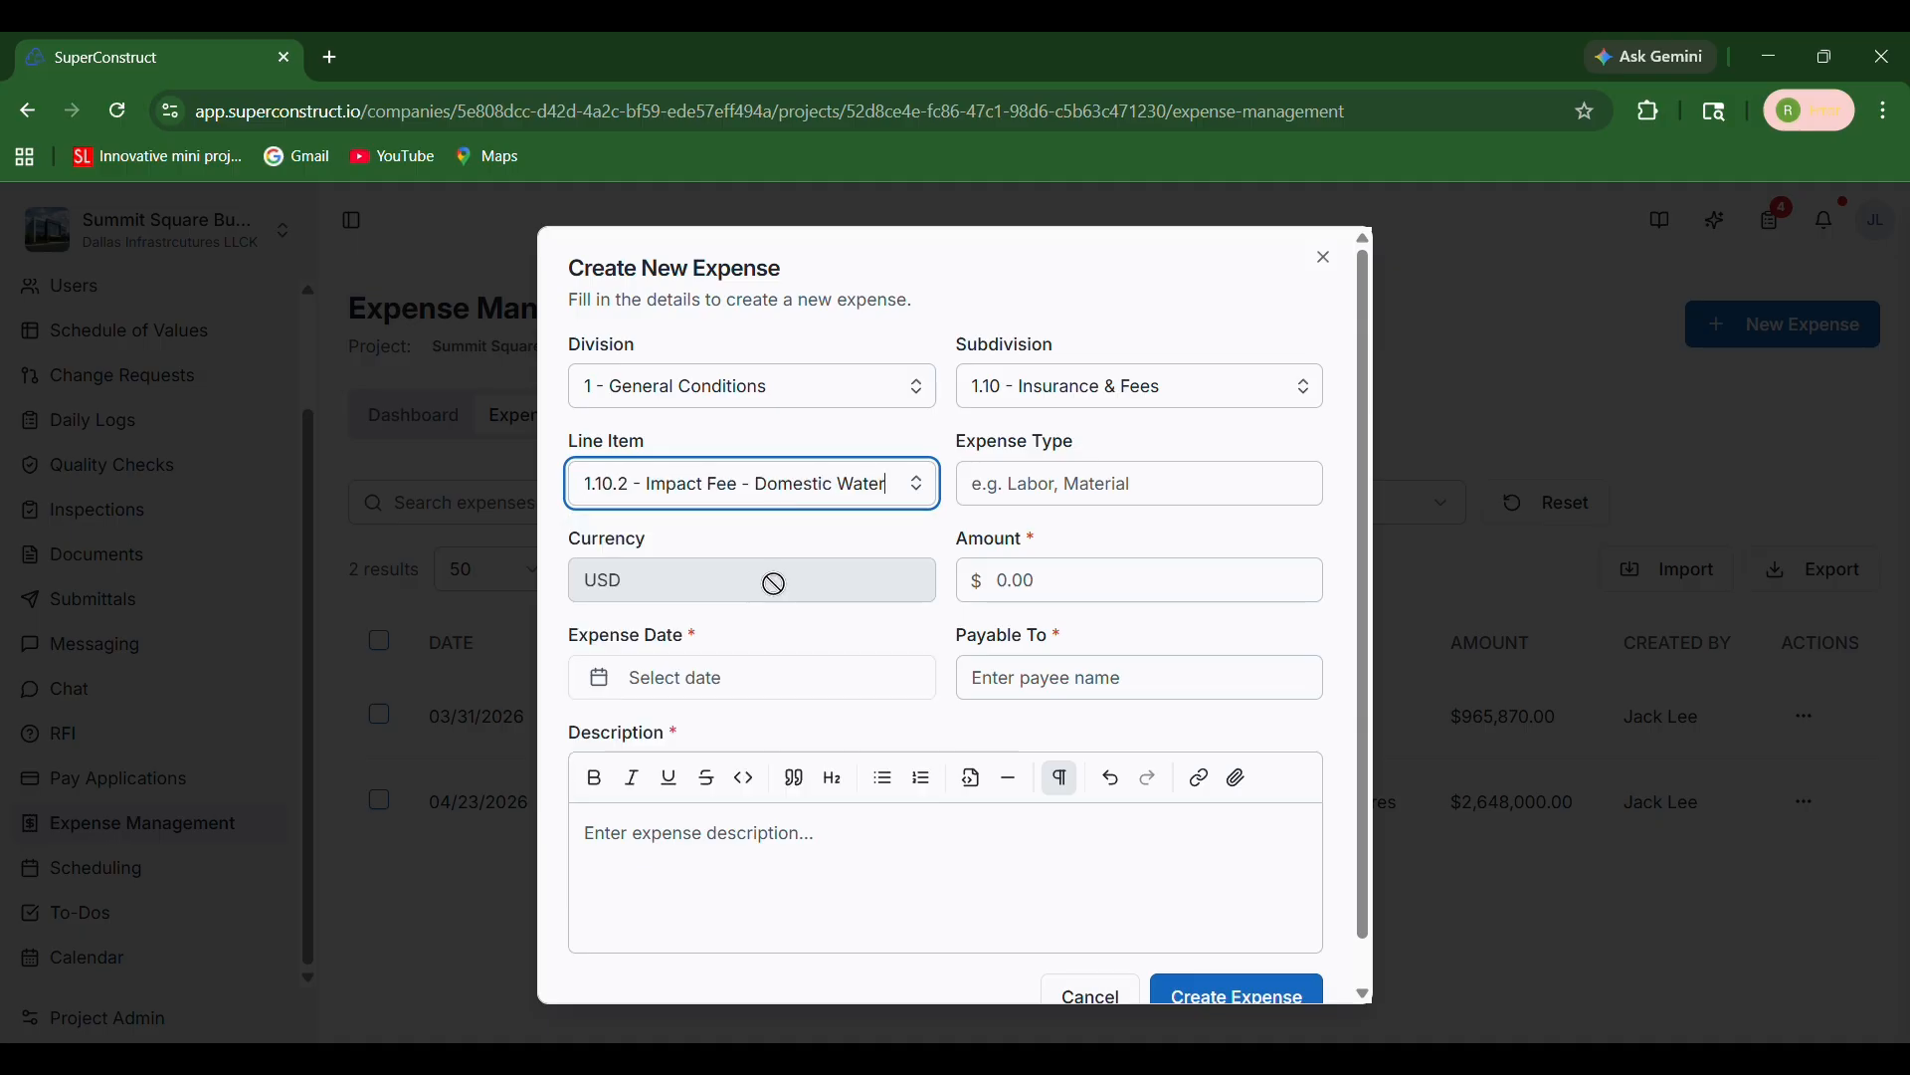
Set the expense type to Transport and the amount to 1,052,480
left_click(1056, 490)
type("Transport")
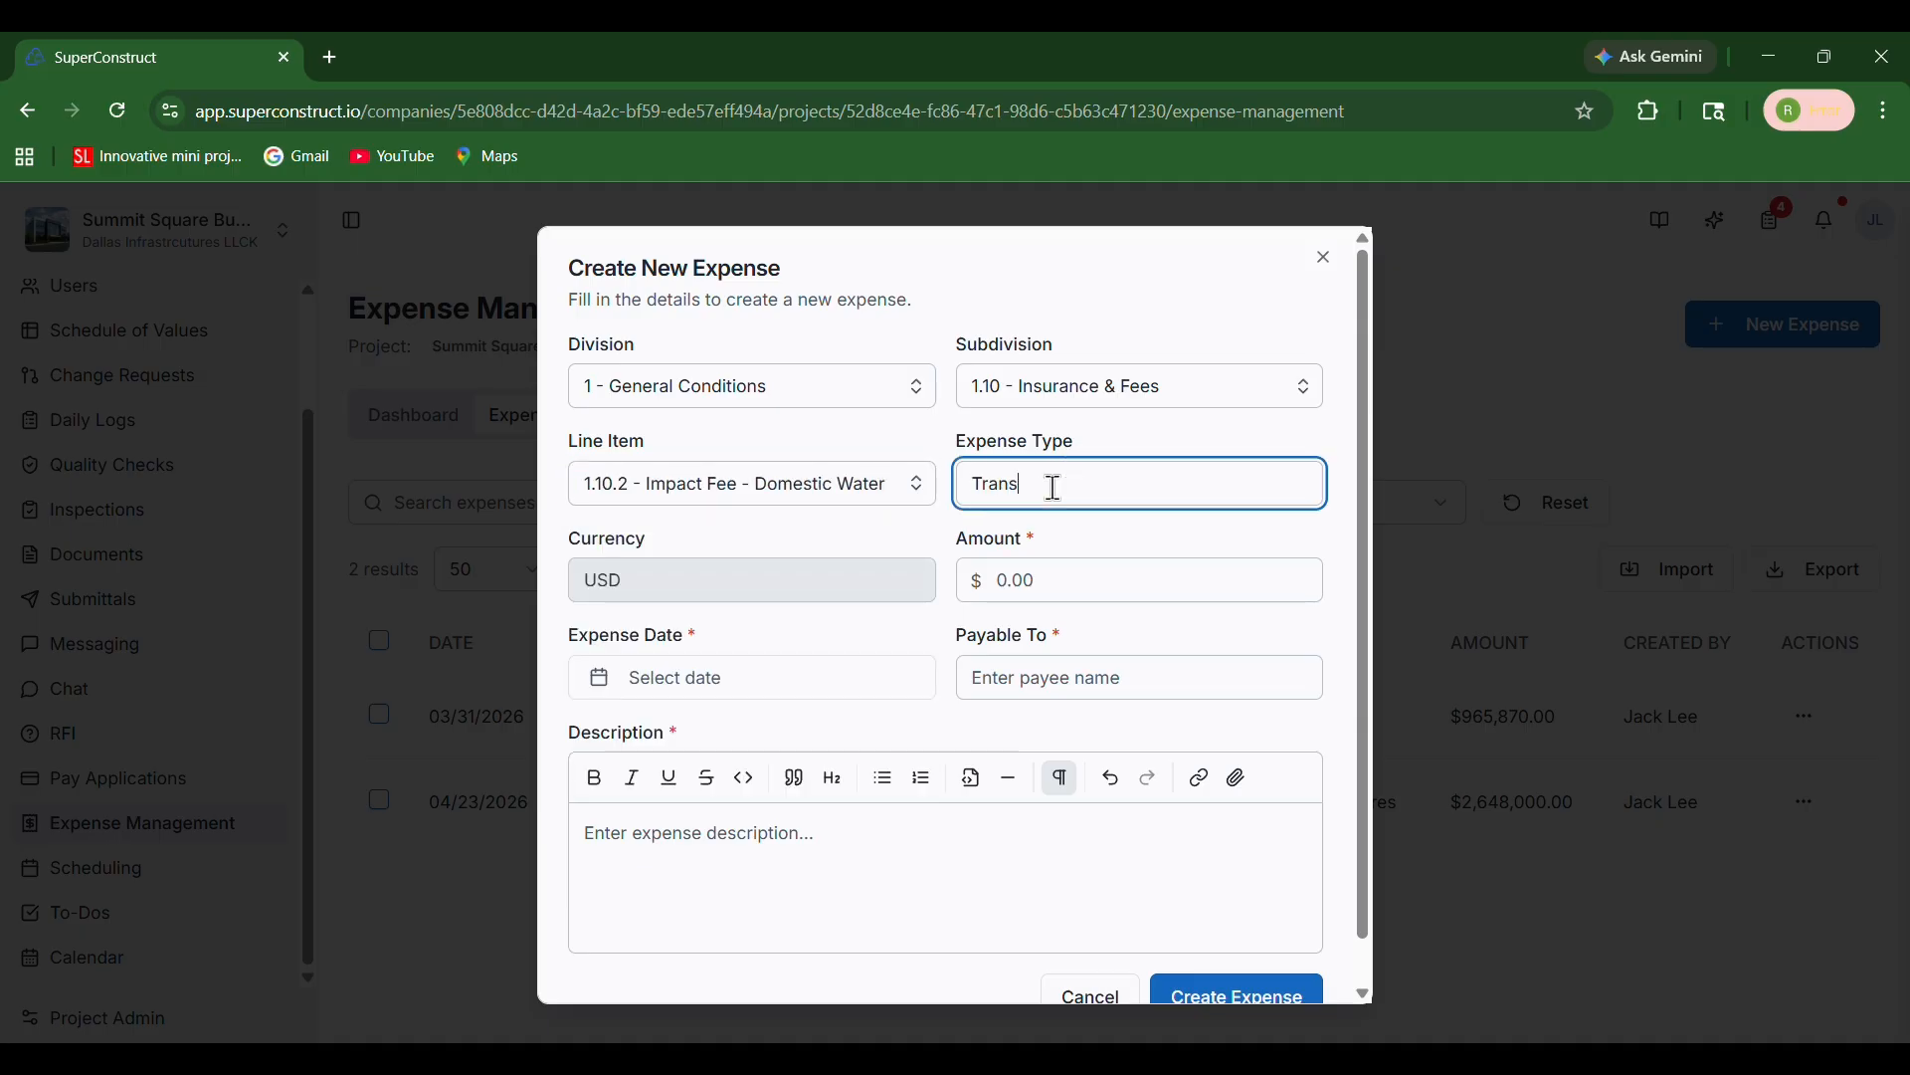
left_click(1070, 579)
type("1052480")
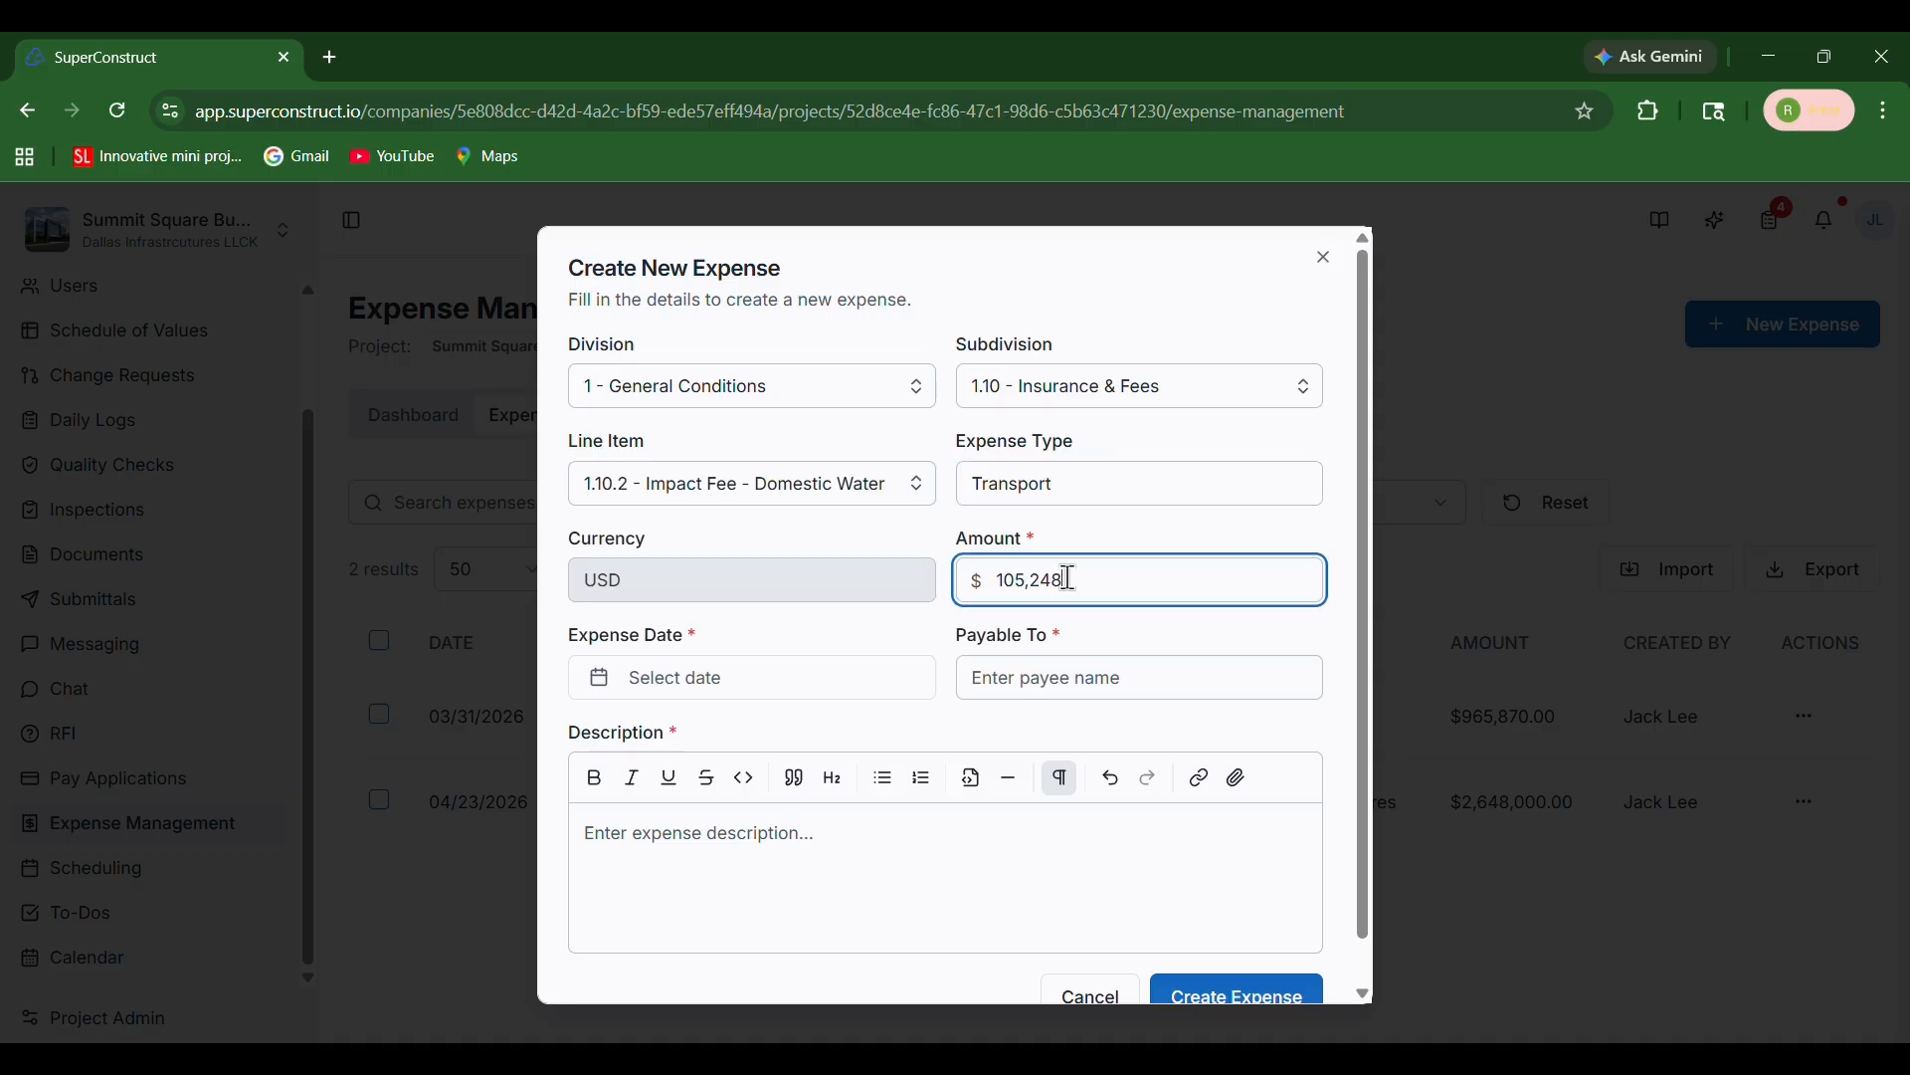
Set the expense date to 04/16/2026 and the payee to Texas Sparks
left_click(819, 677)
left_click(783, 525)
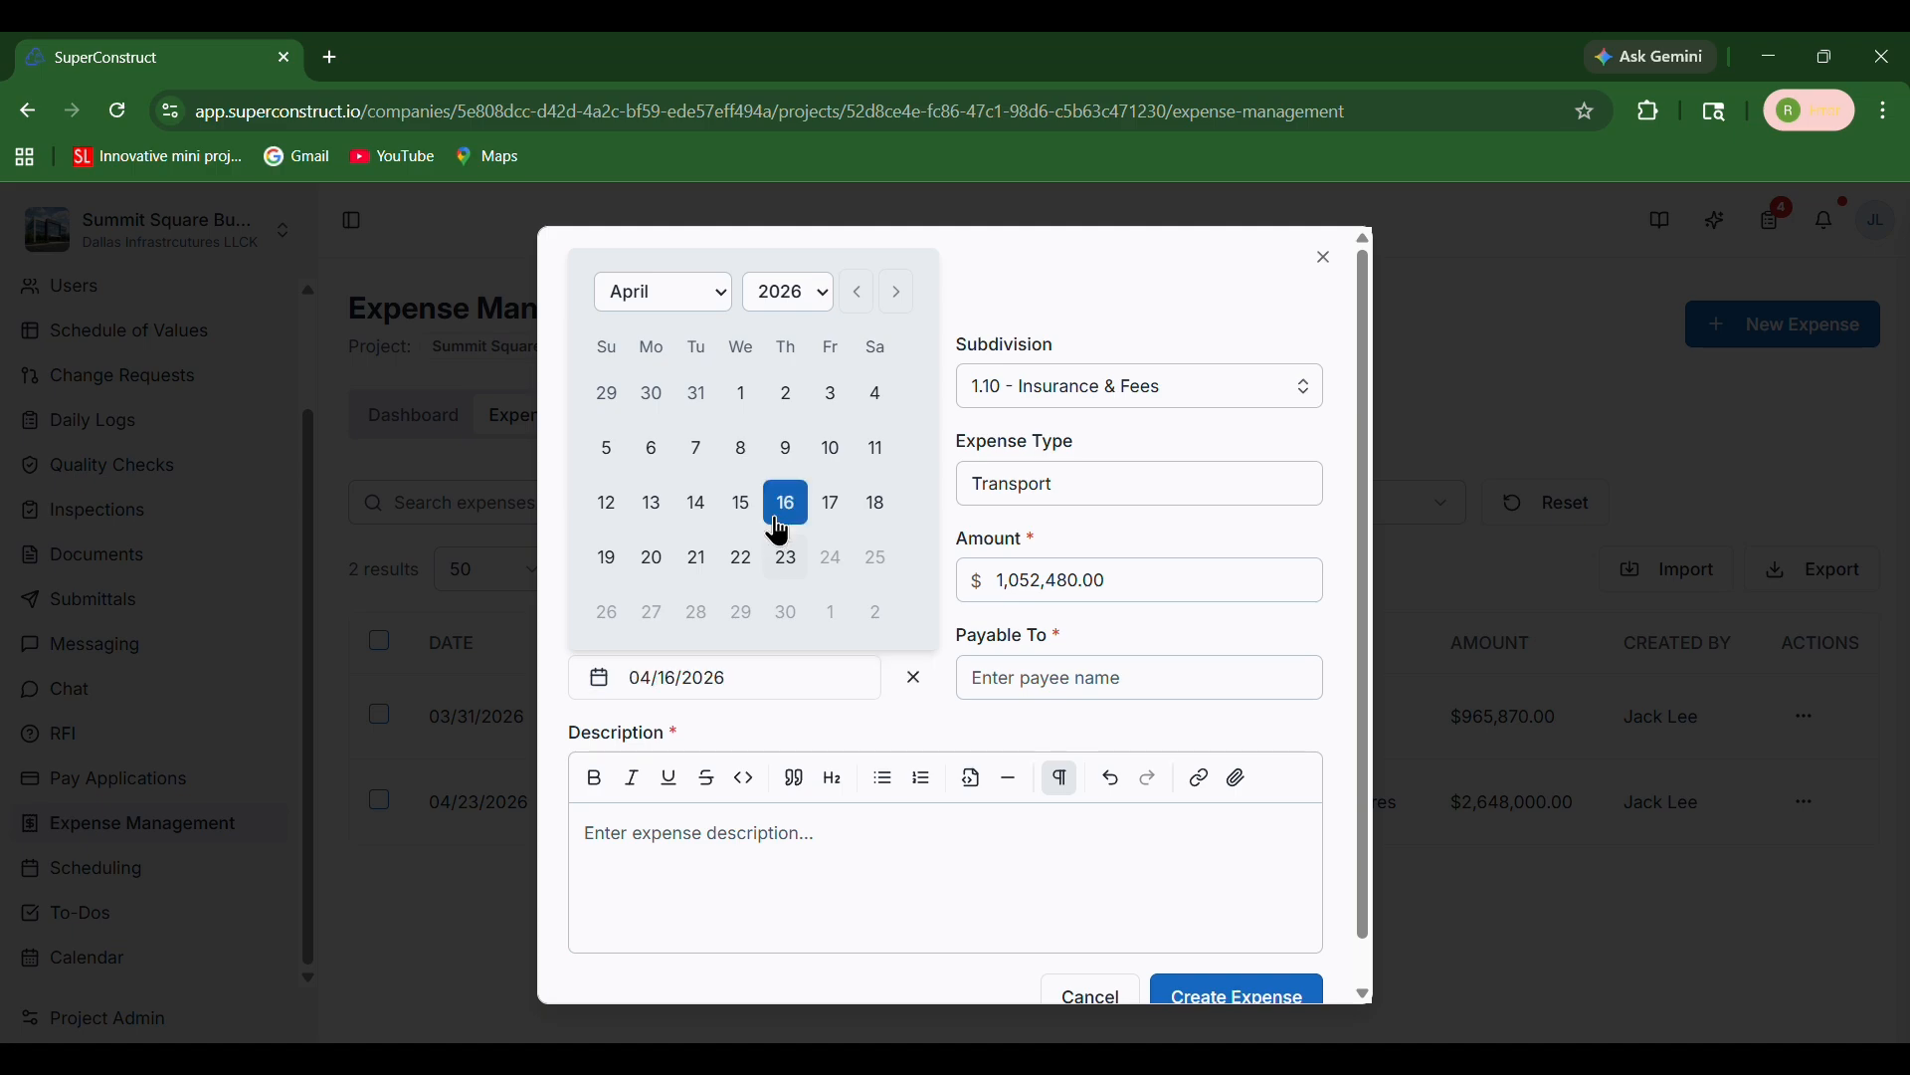
left_click(1103, 694)
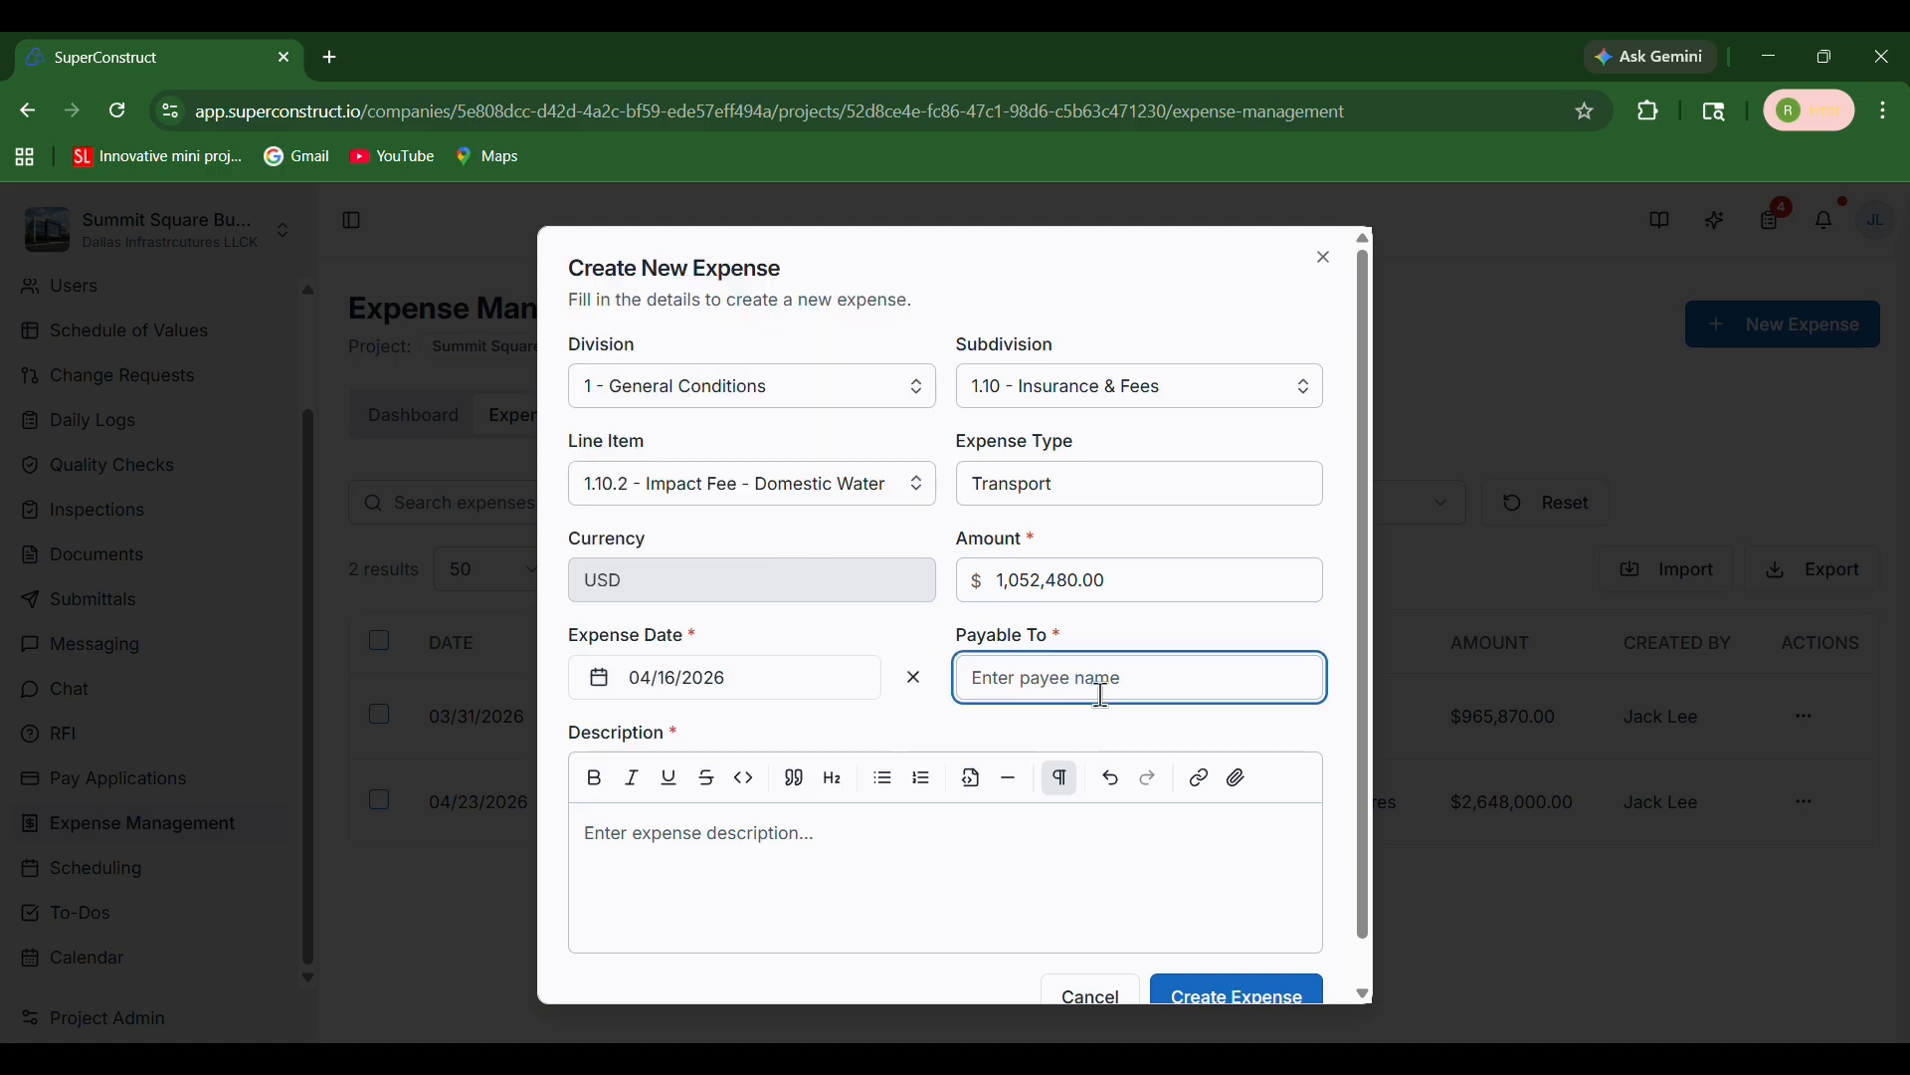
type("Texas Sparks")
Paste the transportation expense description and create the expense
left_click(903, 858)
scroll(902, 862, "down", 1)
type("Transportation expense refers to the cost of moving materials, equipment, and labor to and from the project site. It includes charges such as fuel, vehicle rentals, logistics, and delivery costs. These expenses ensure the timely availability of resources required for smooth and uninterrupted project execution.")
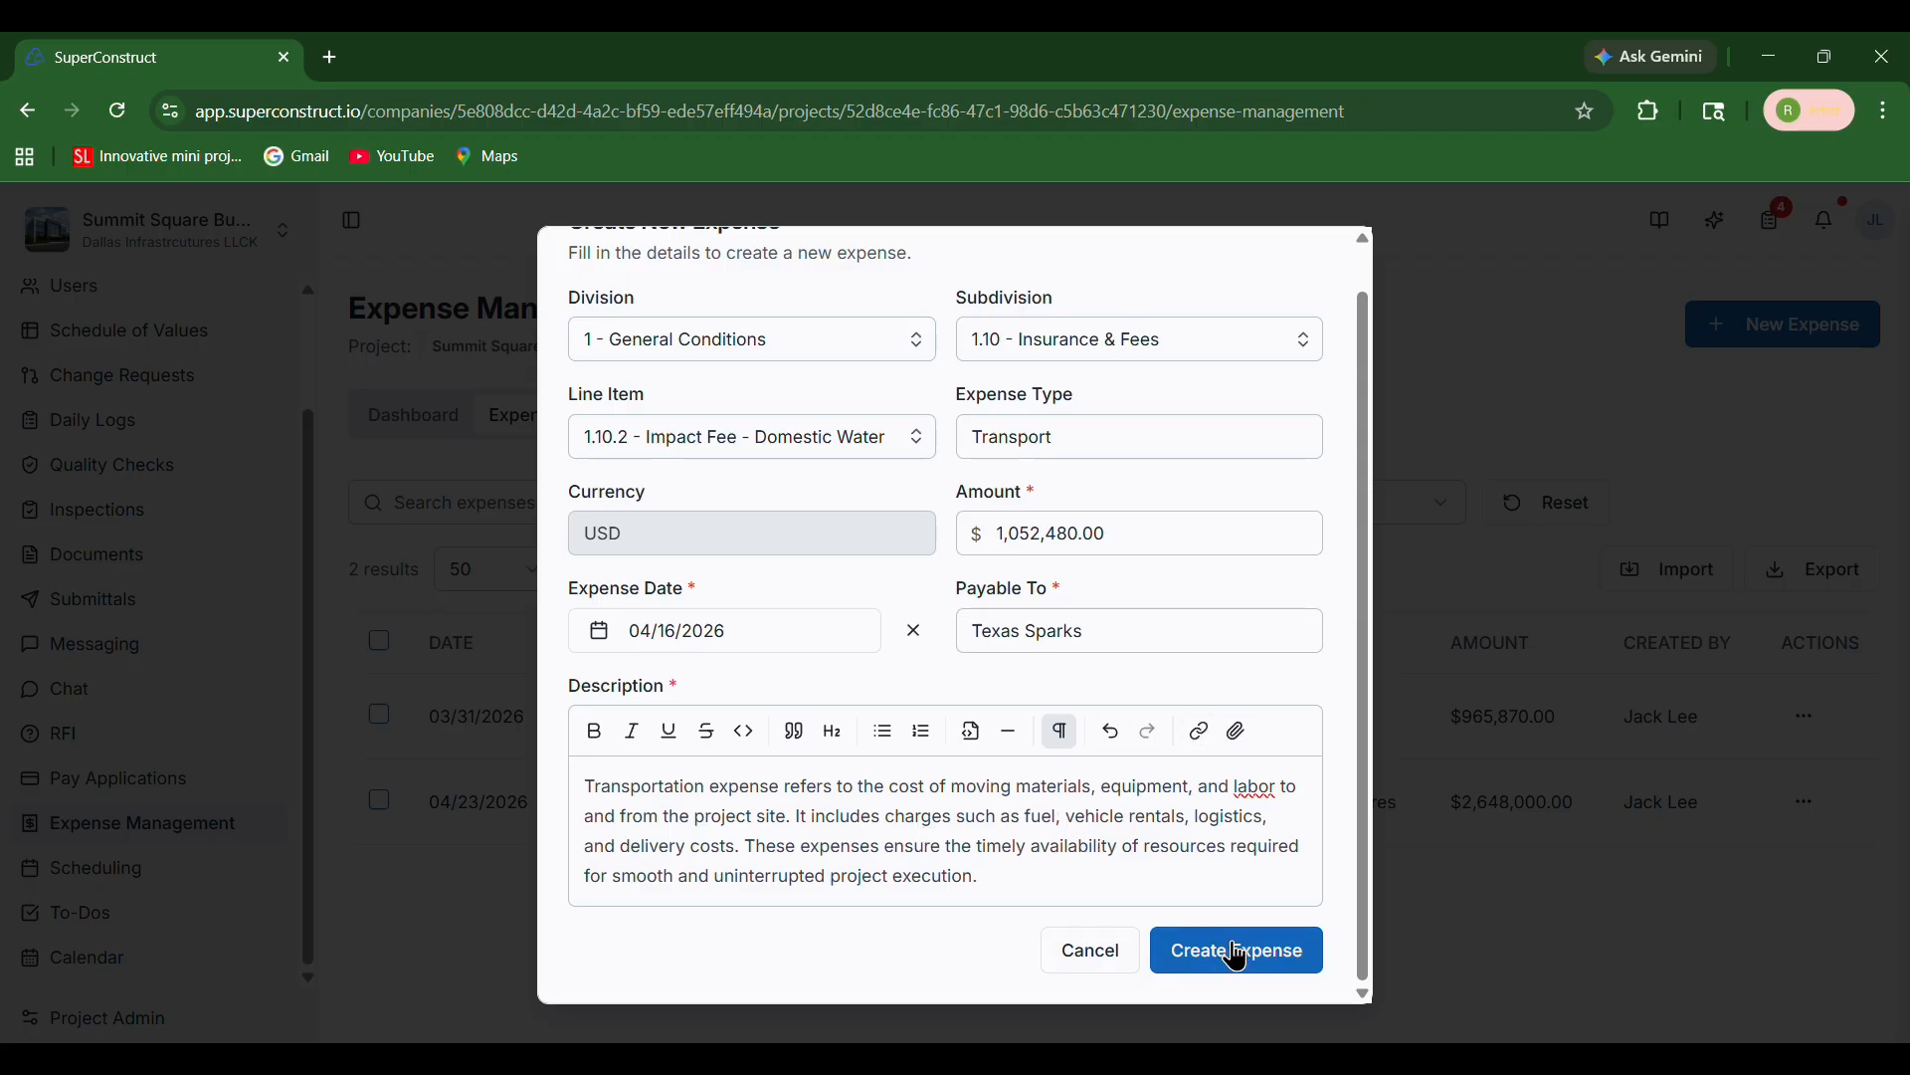
scroll(1071, 753, "up", 1)
scroll(1071, 753, "down", 1)
left_click(1248, 980)
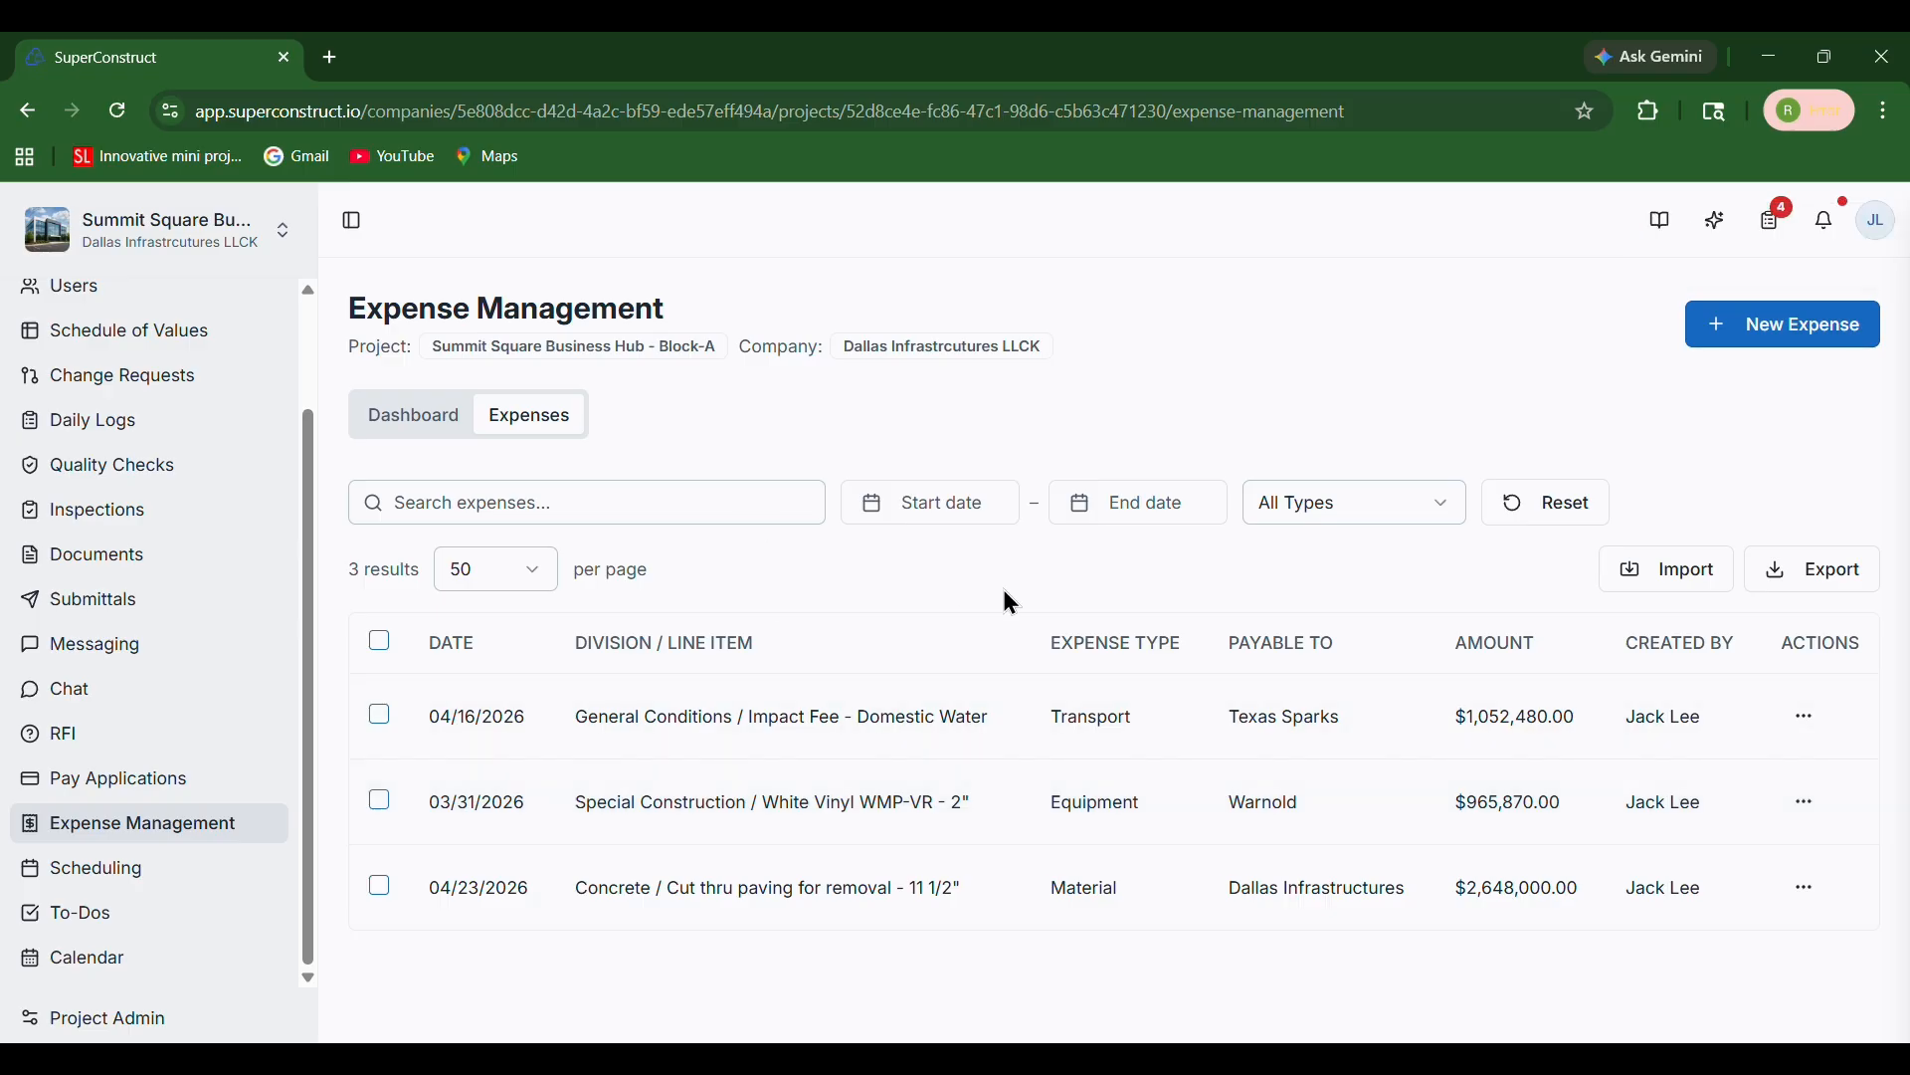
Filter the expenses list by the search term Mate and the date range 03/31/2026 to 04/09/2026
left_click(693, 504)
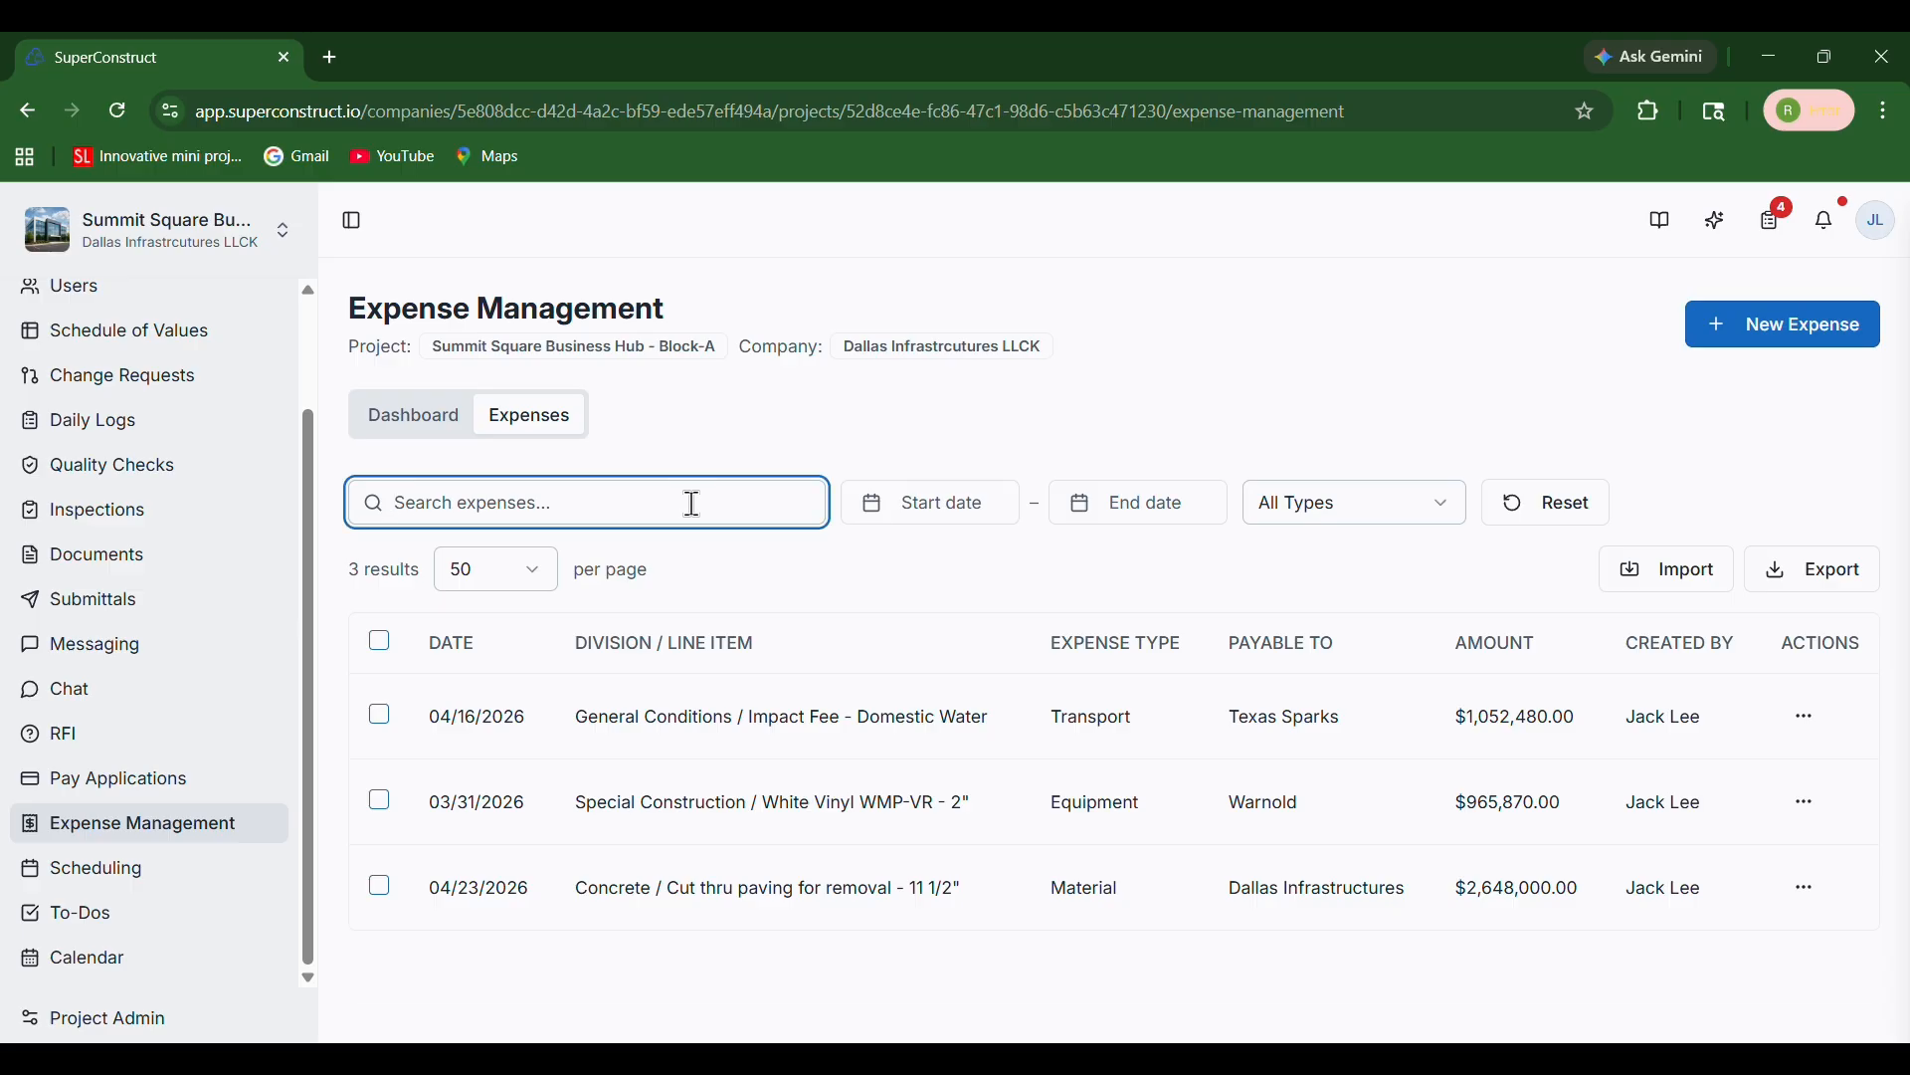
type("Mate")
left_click(960, 511)
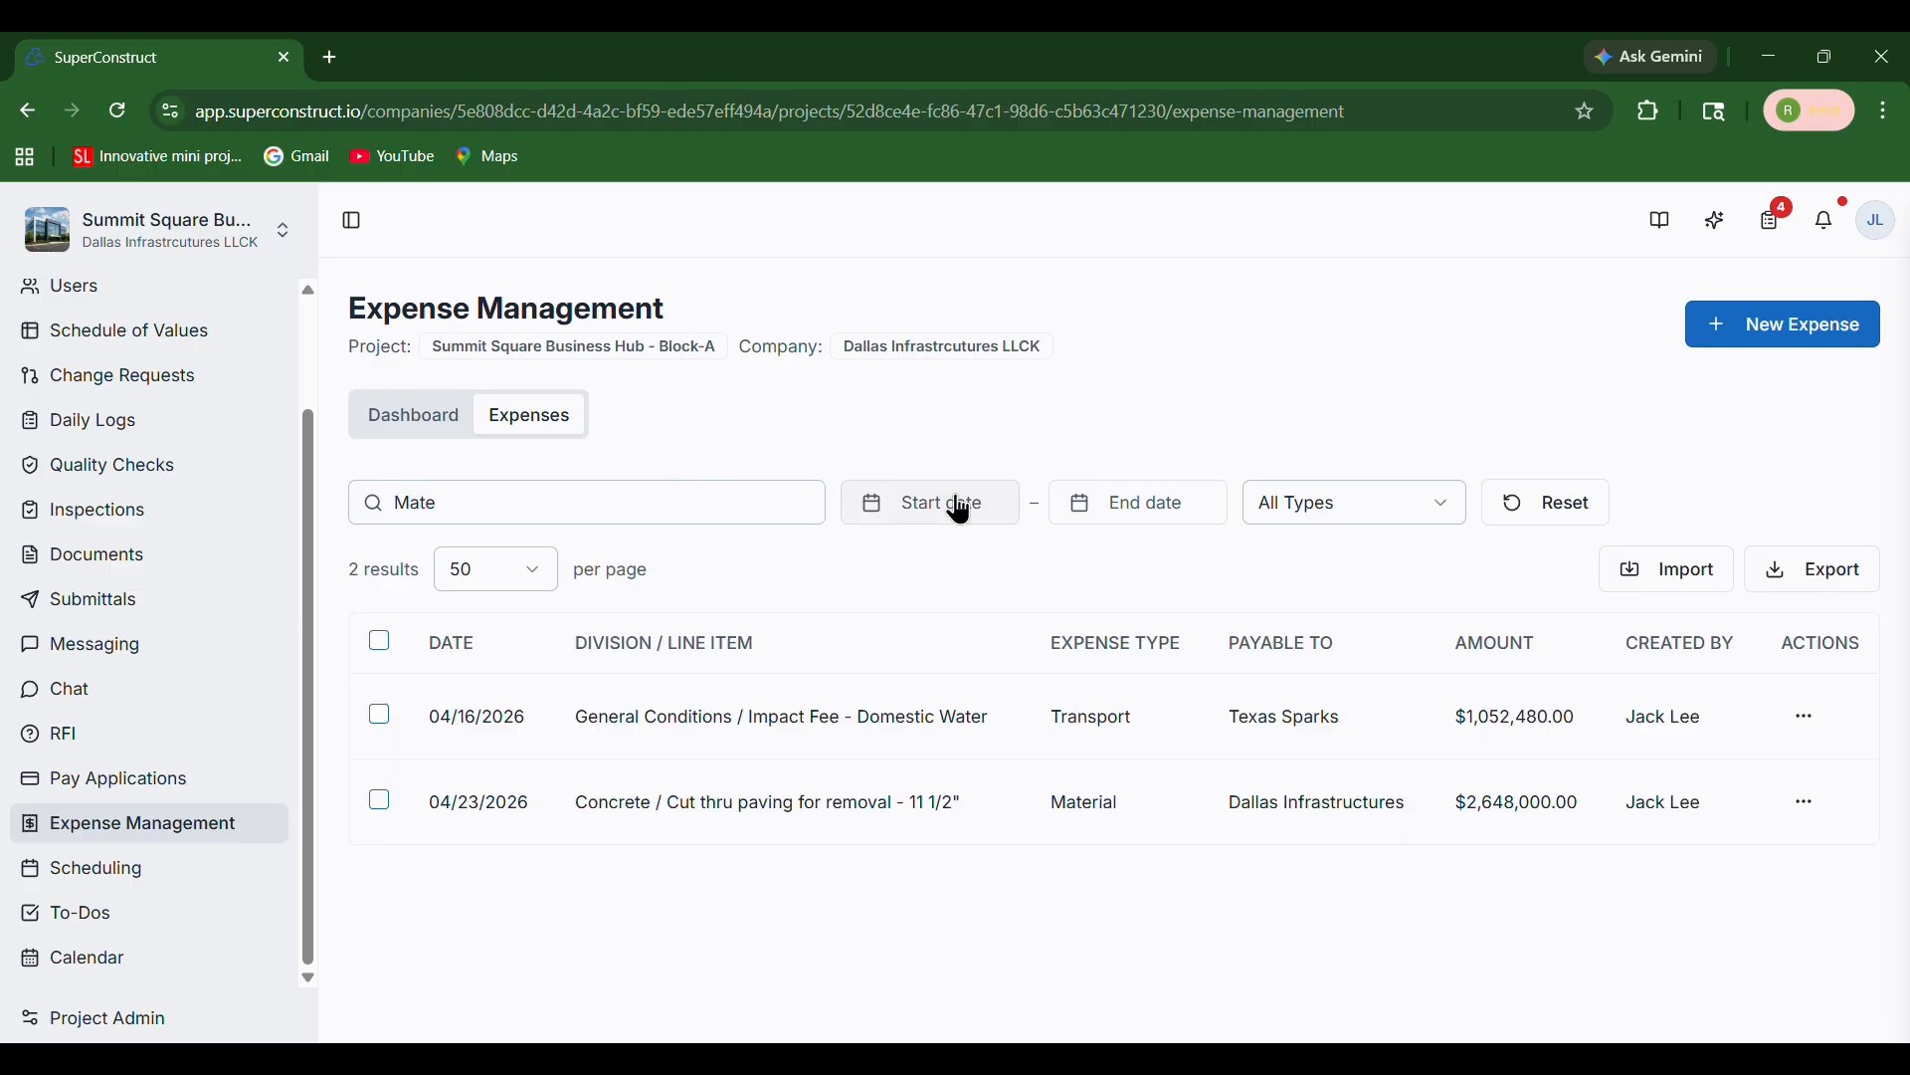
left_click(968, 685)
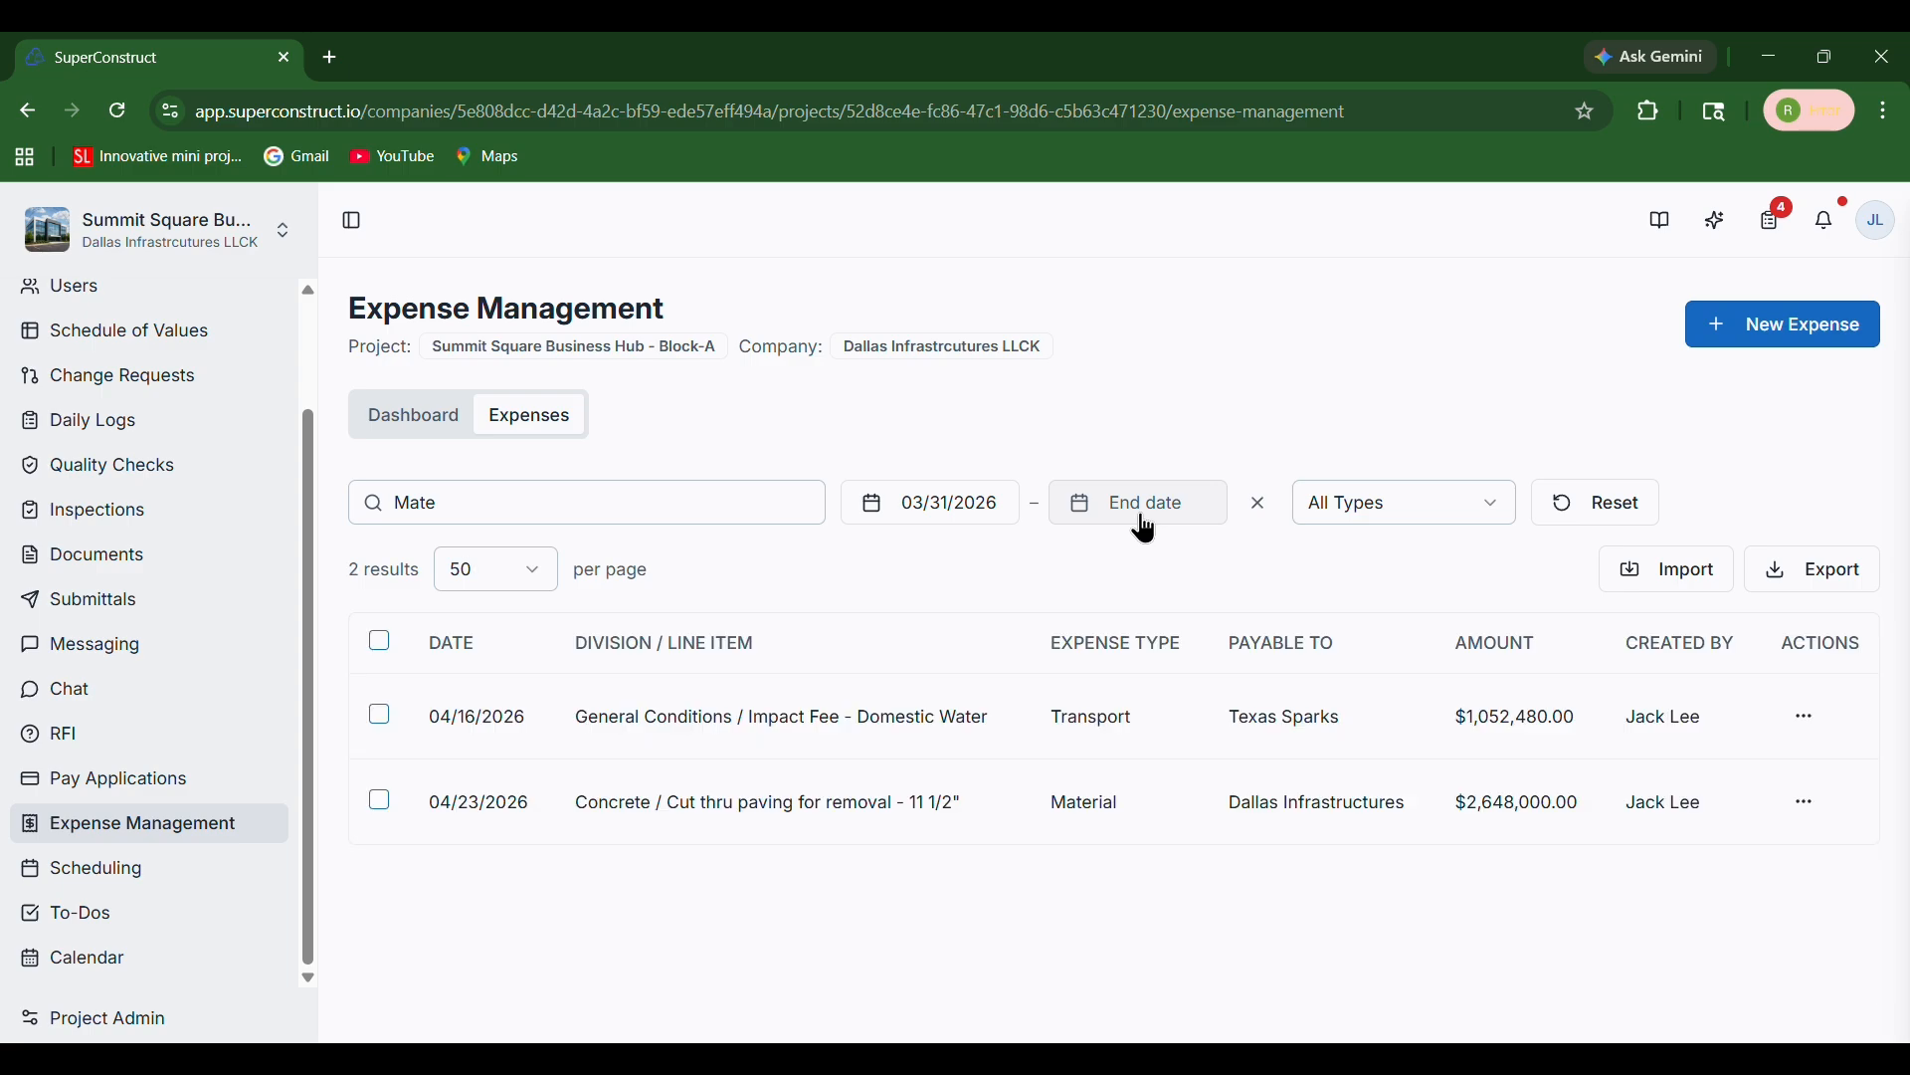
left_click(1146, 528)
left_click(1264, 724)
Filter the list to the Equipment type, then reset all filters
left_click(1376, 506)
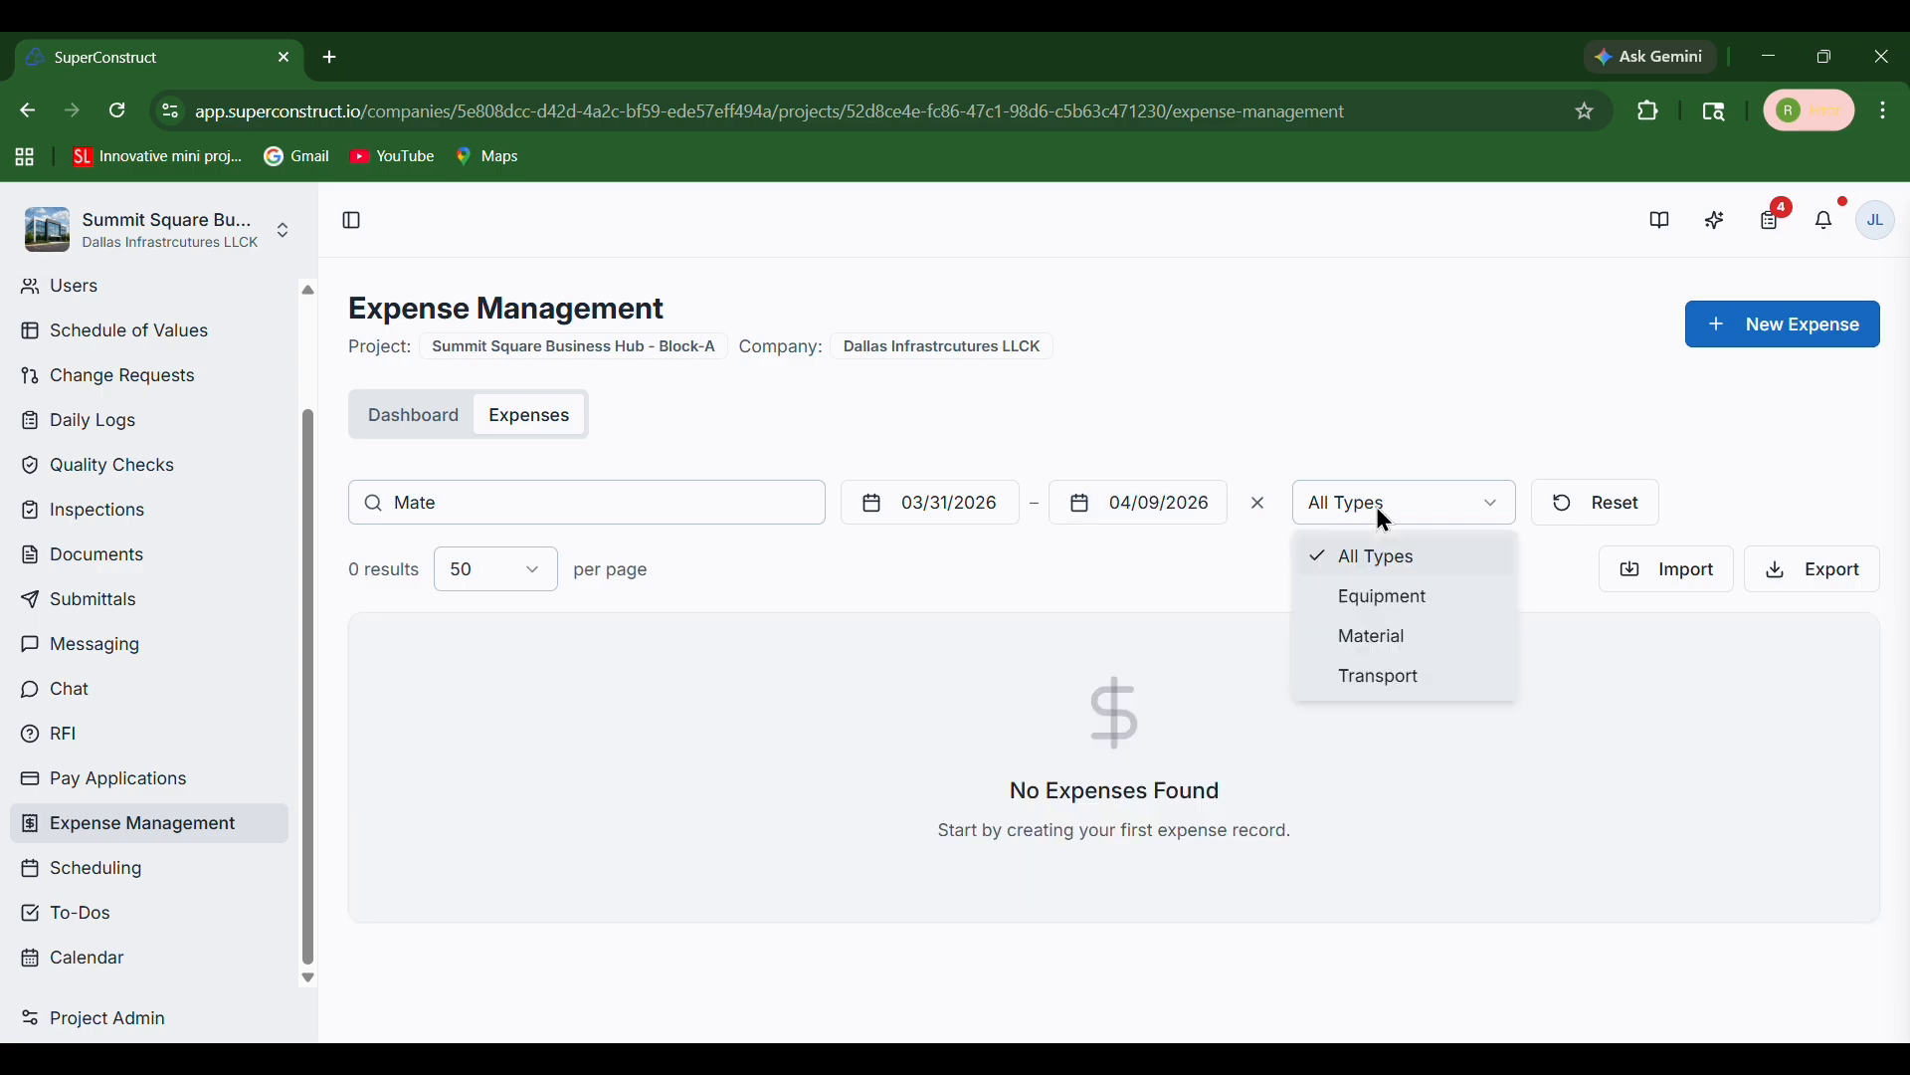
left_click(1388, 605)
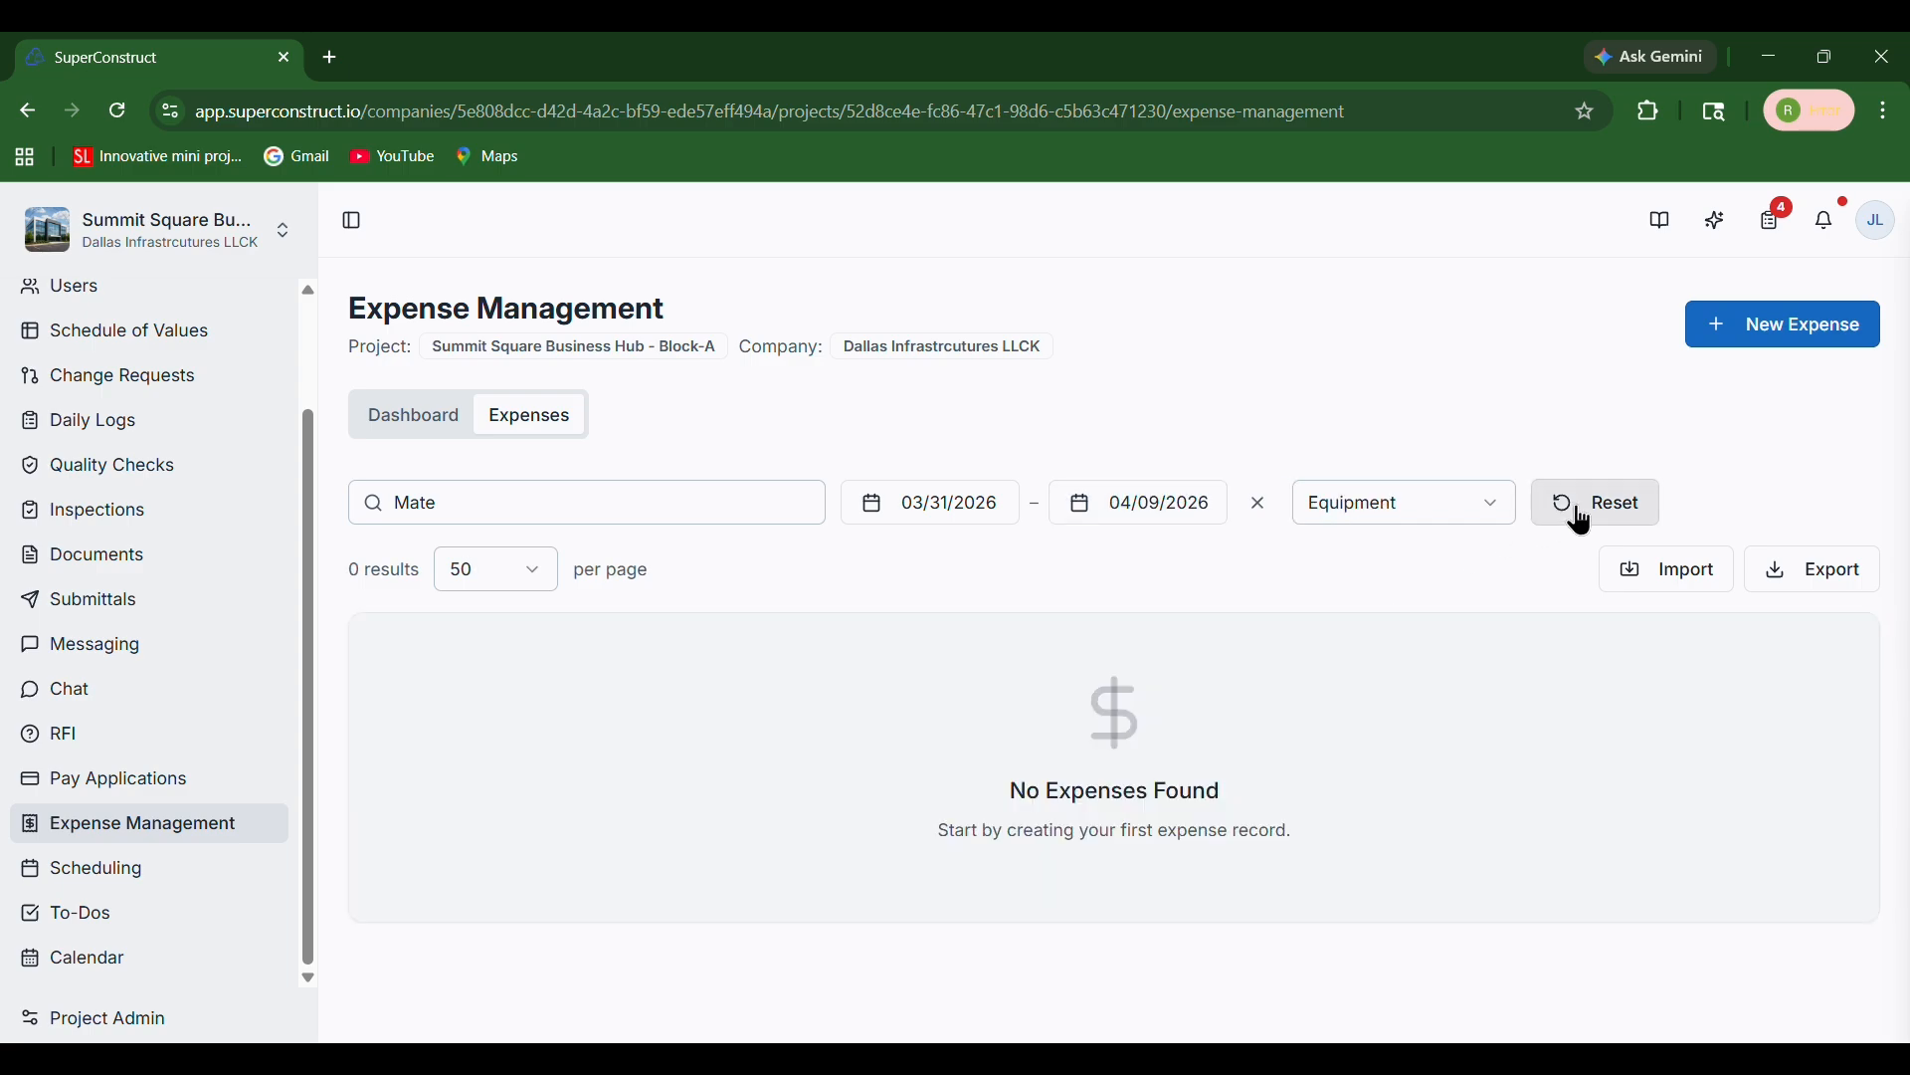
left_click(1582, 520)
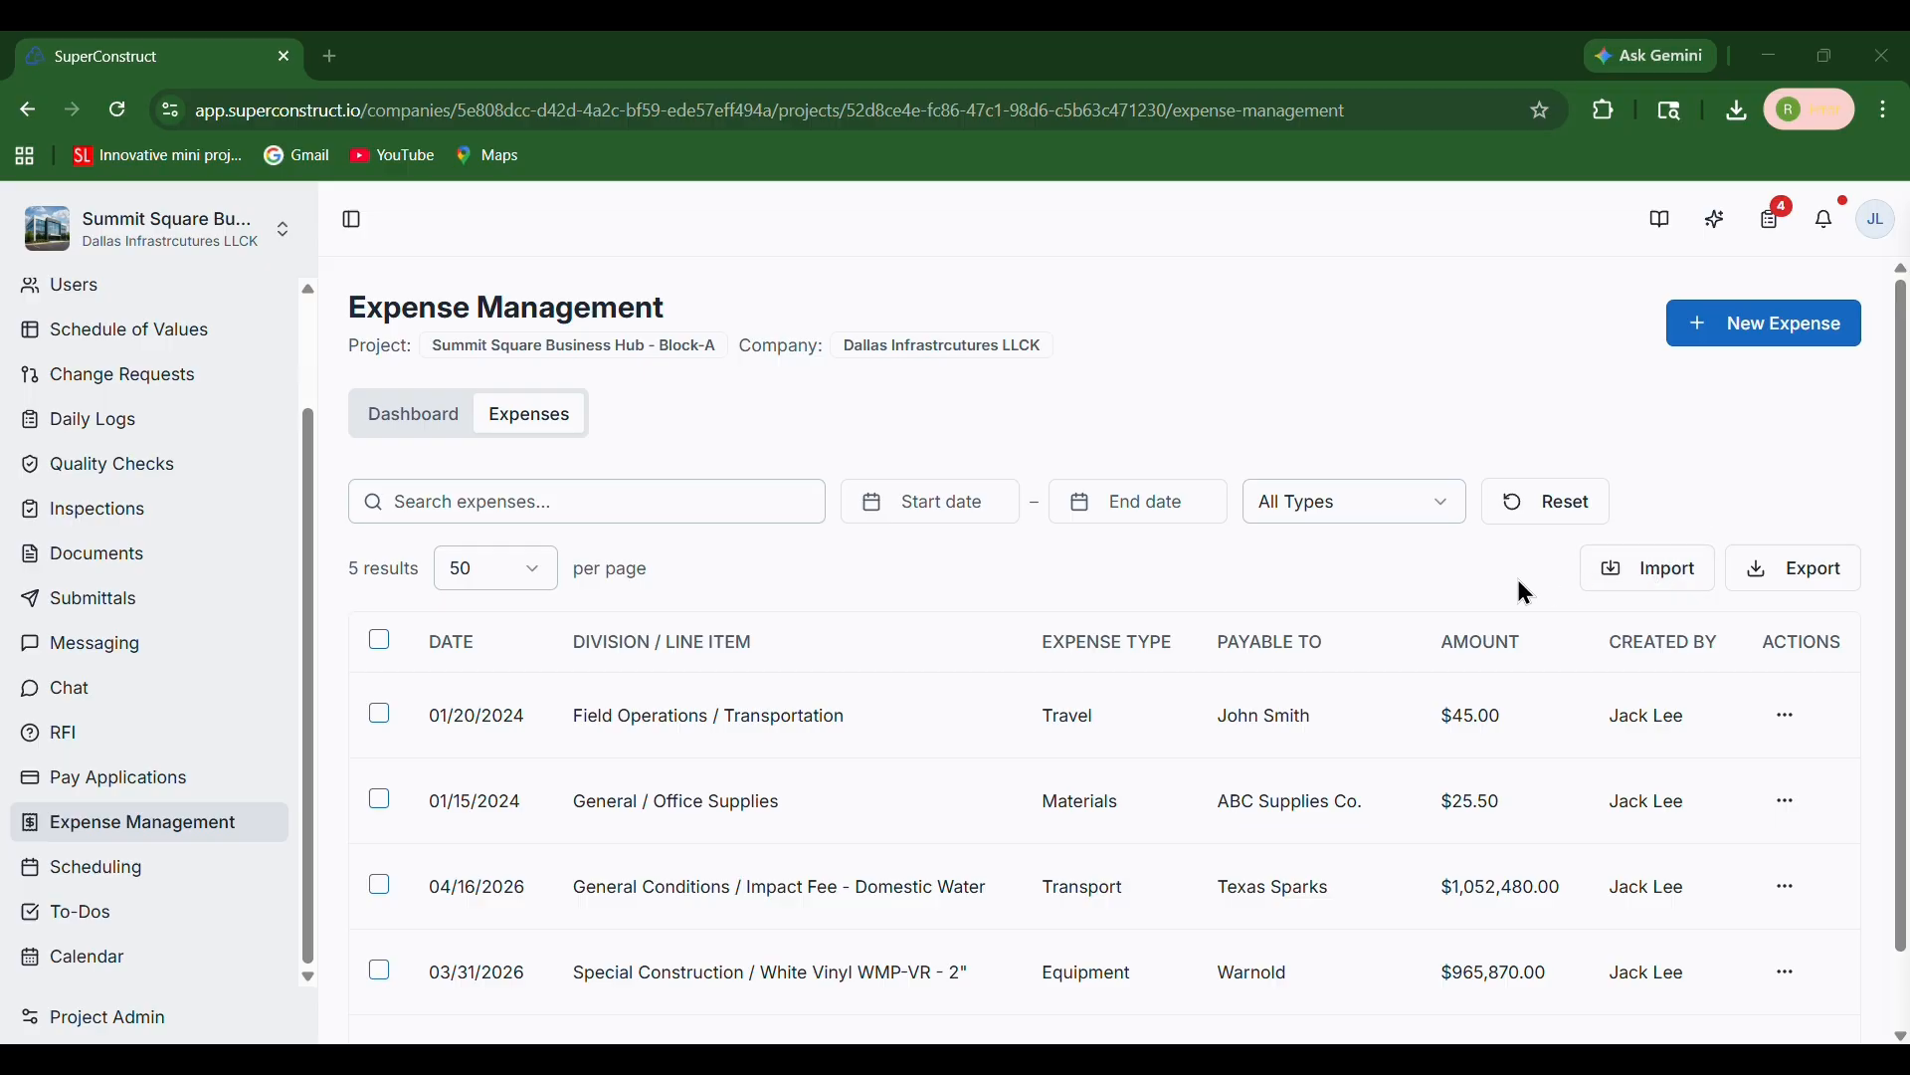
Download the expense import template from the import expenses dialog
left_click(1640, 577)
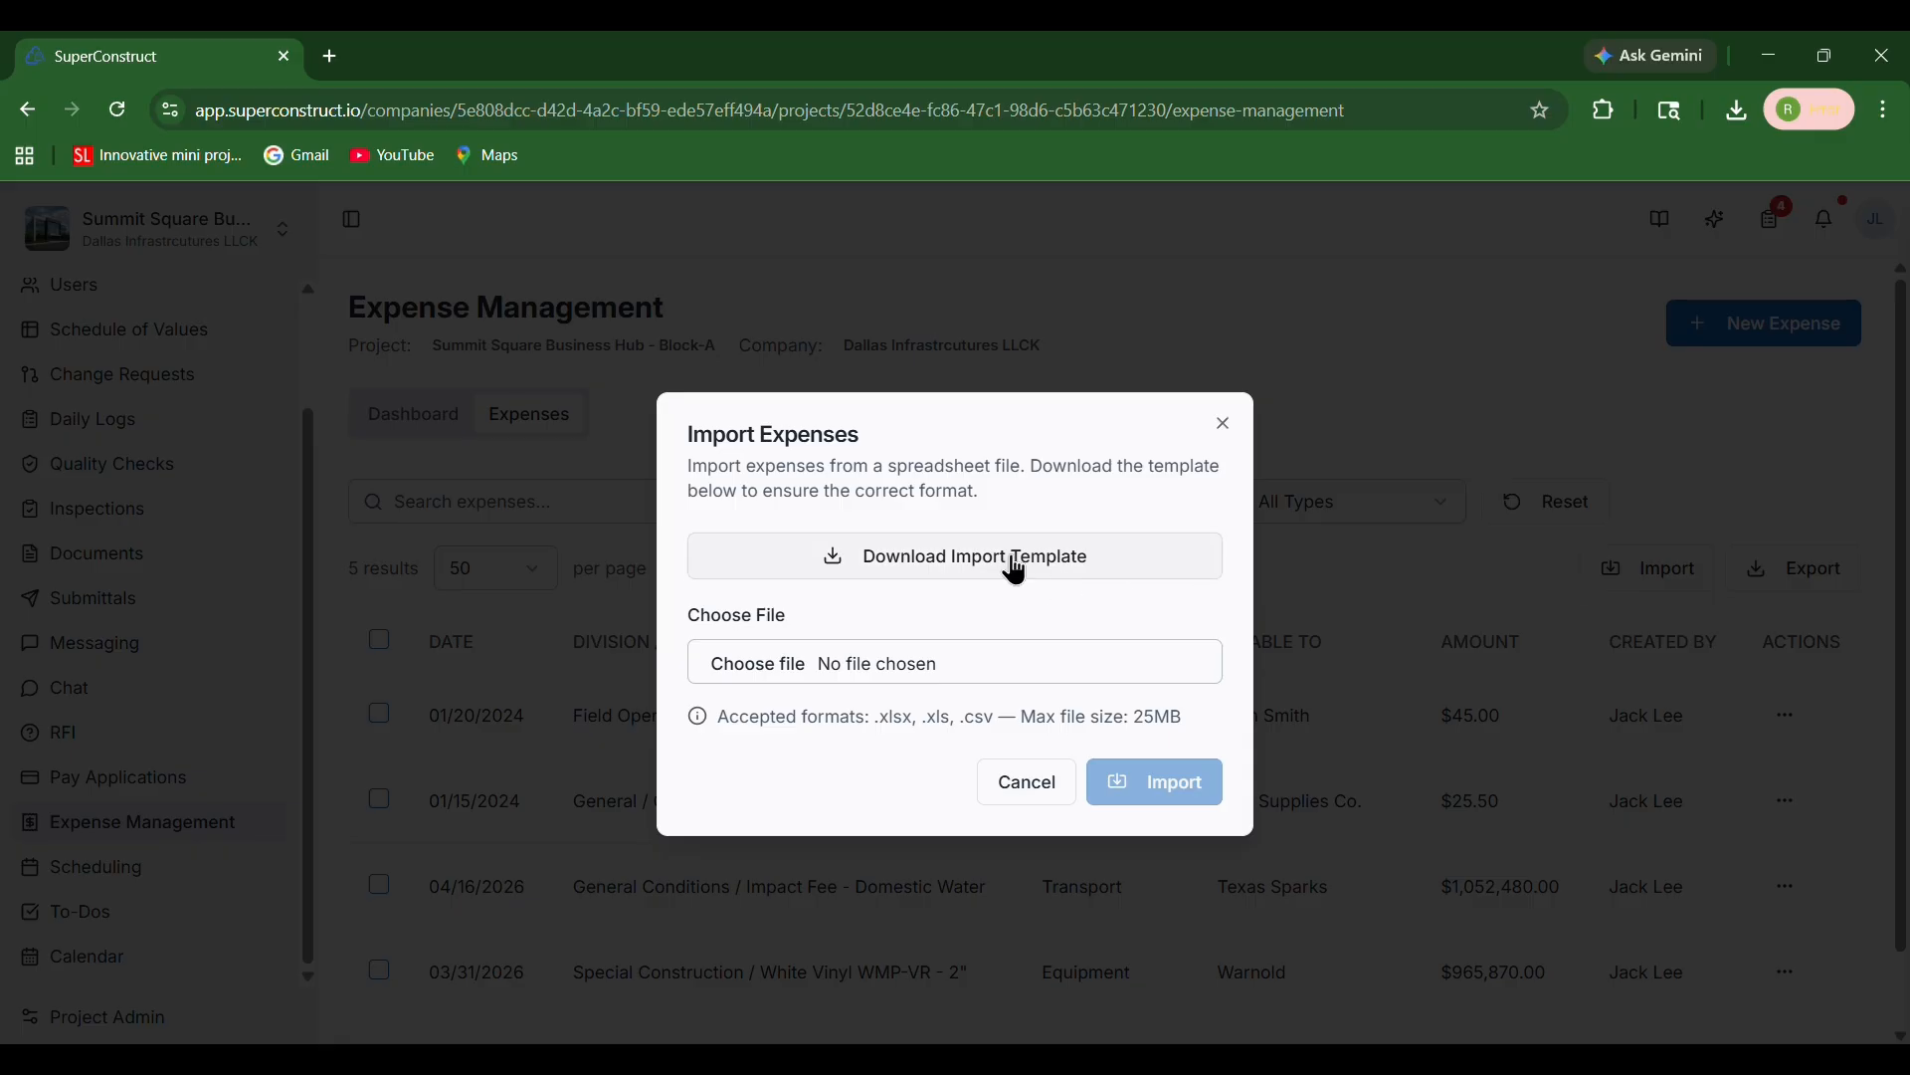
left_click(1012, 565)
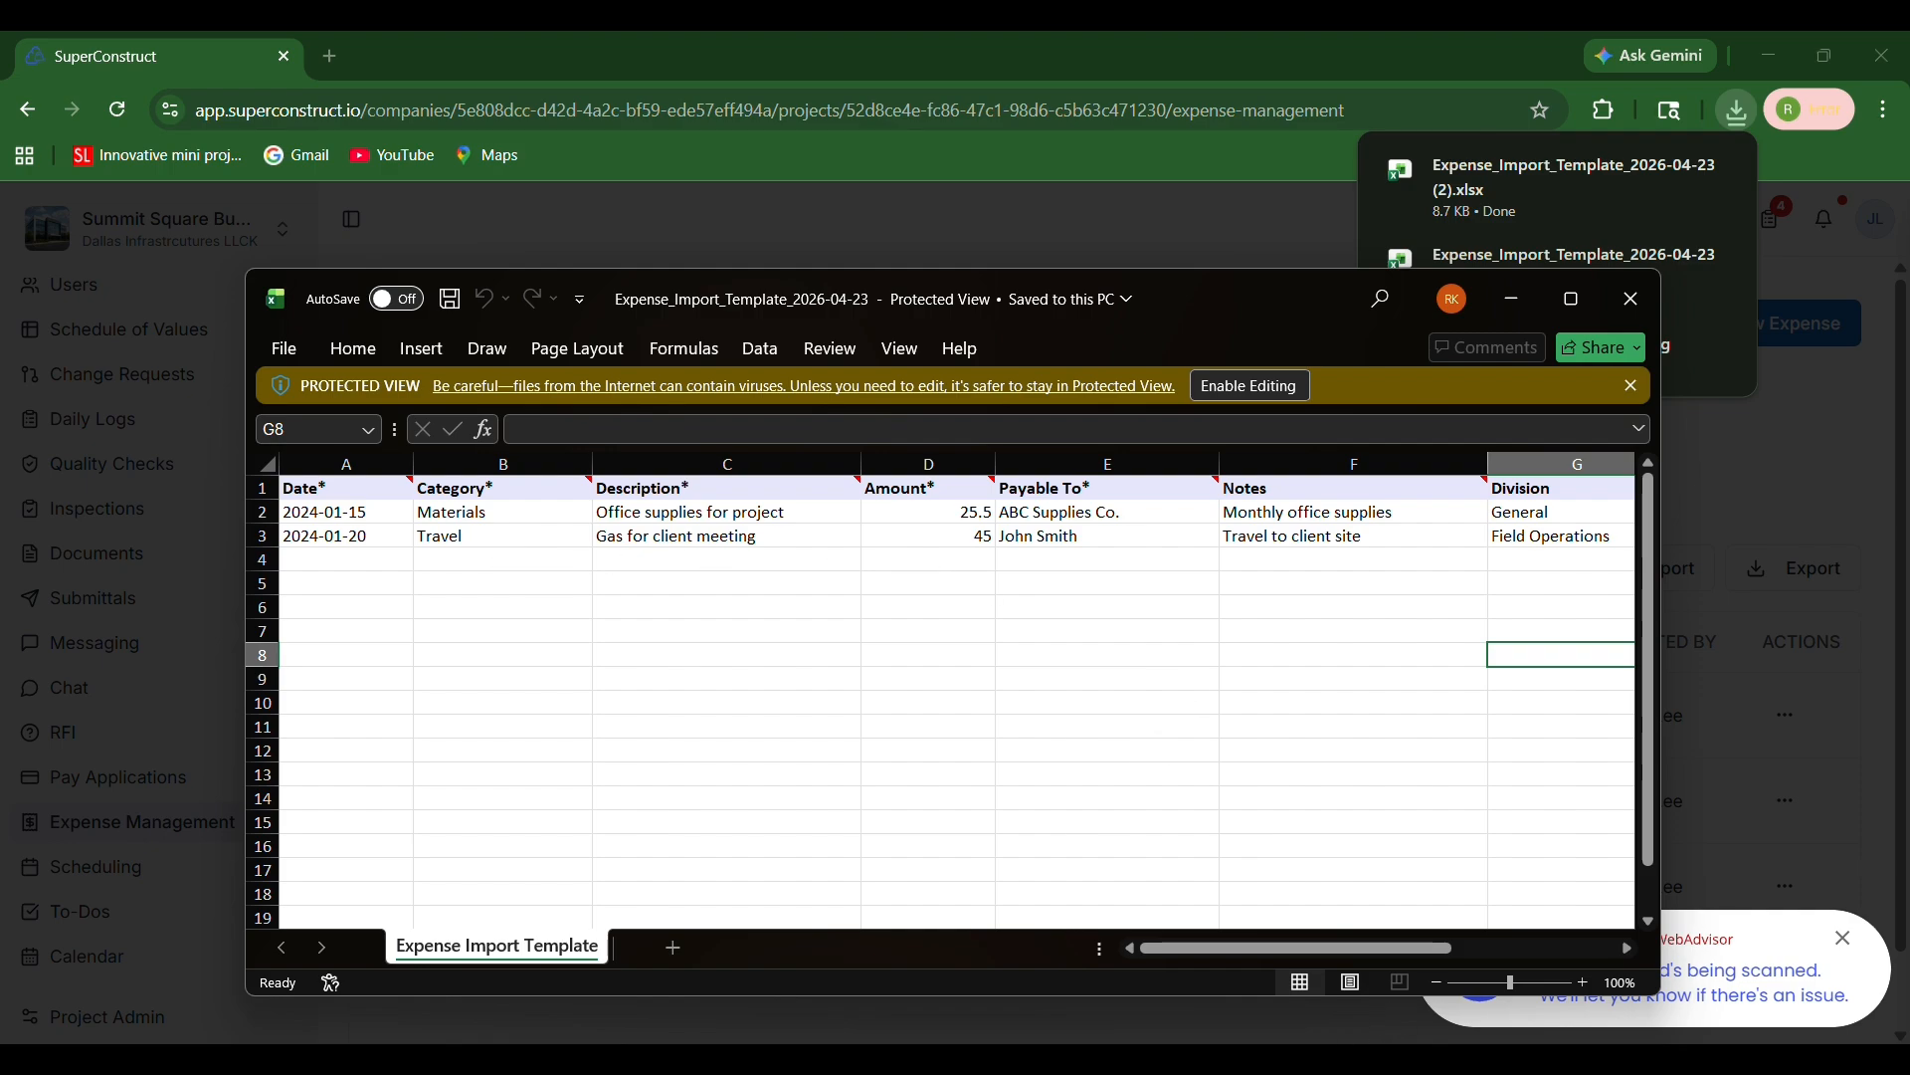
left_click(1256, 1059)
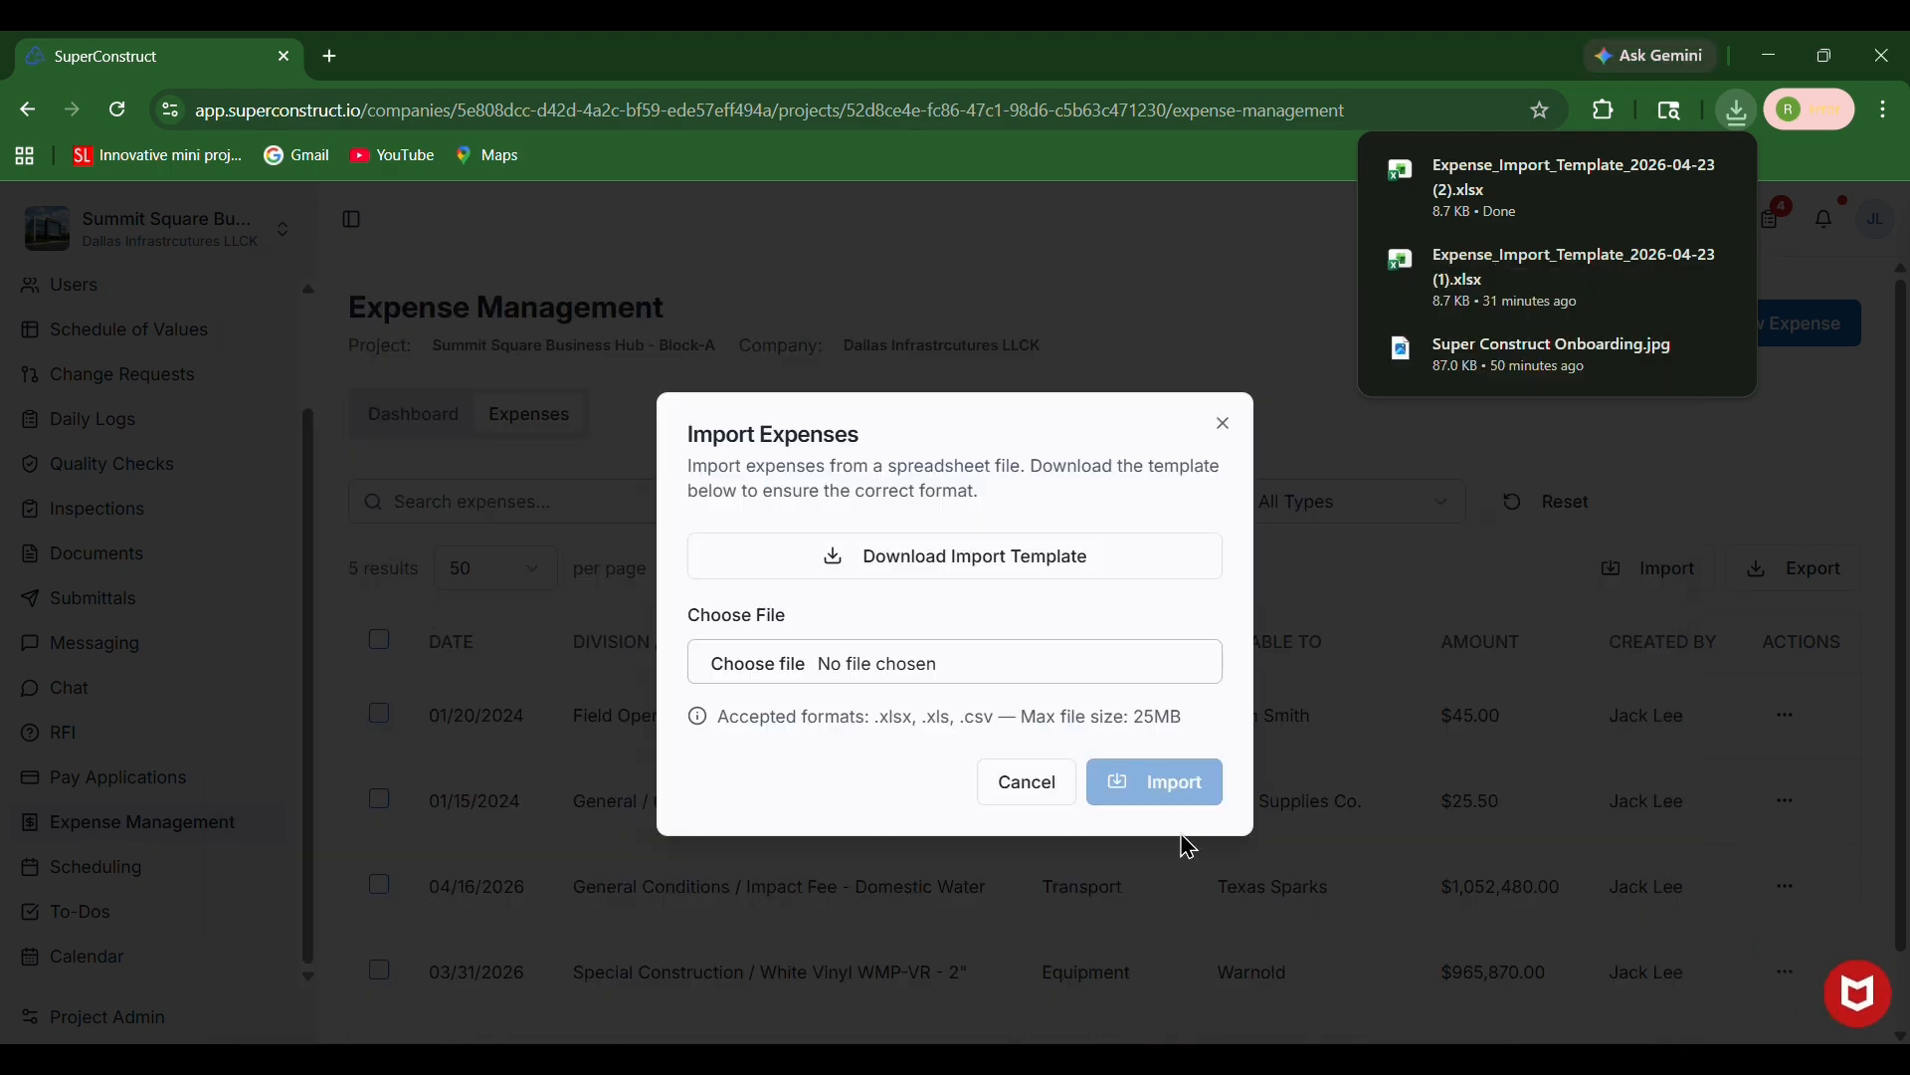
Choose the SuperConstruct_Summit_Square_Business...Block_A_Expense_List.csv file and import it into the expenses
left_click(772, 627)
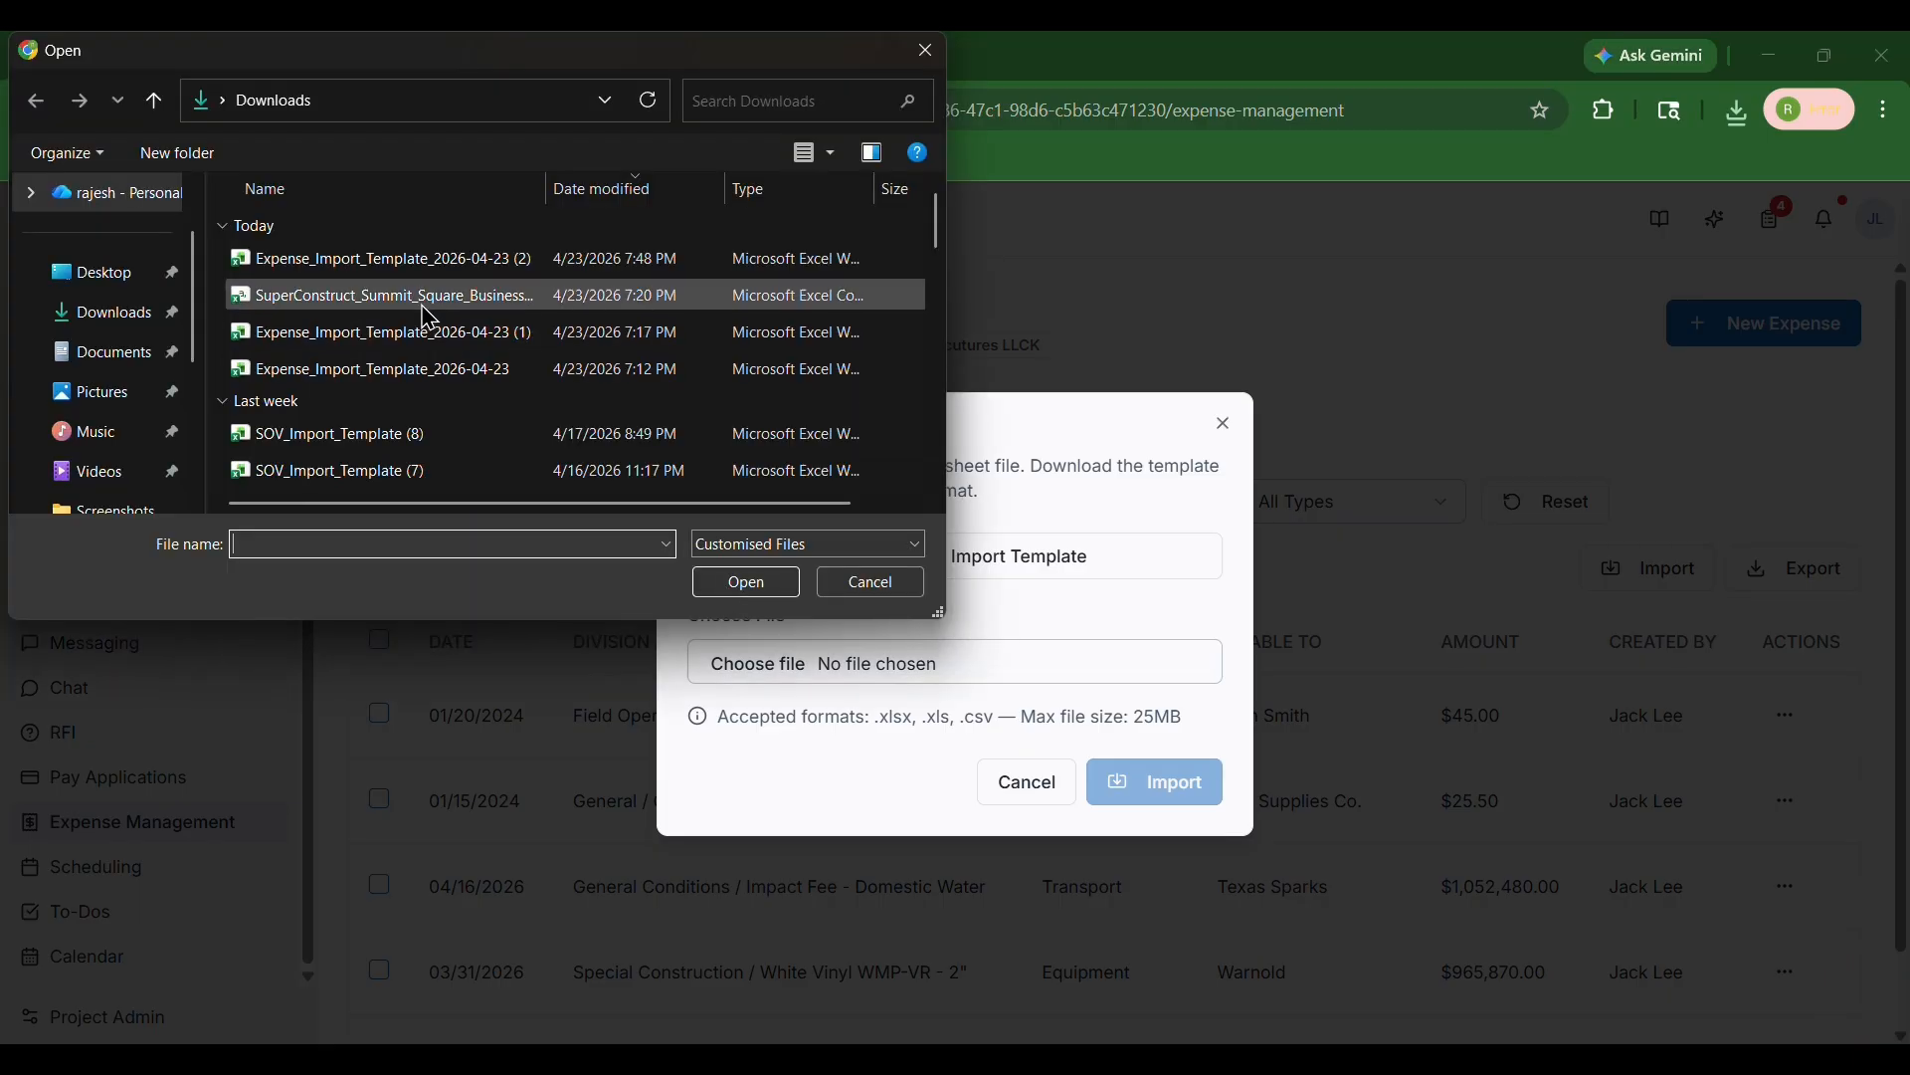
left_click(422, 296)
left_click(767, 595)
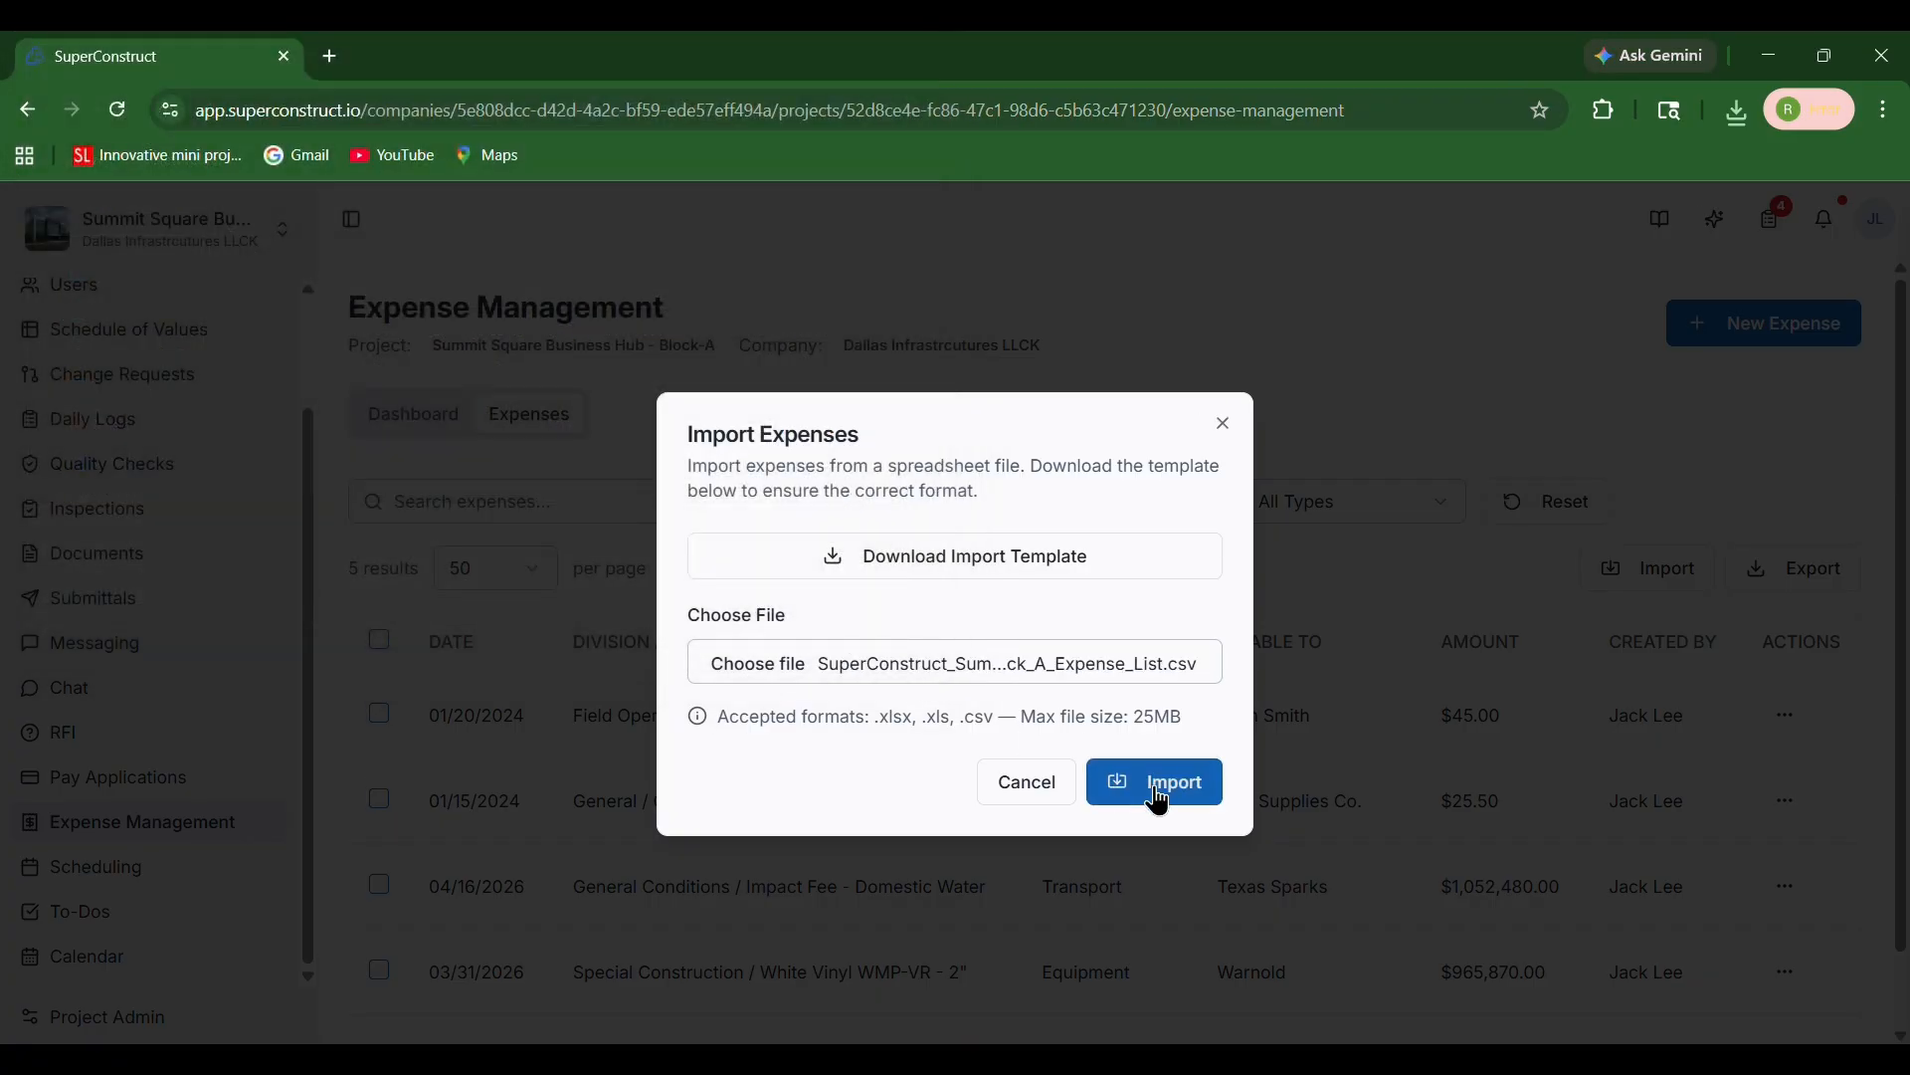
left_click(1159, 800)
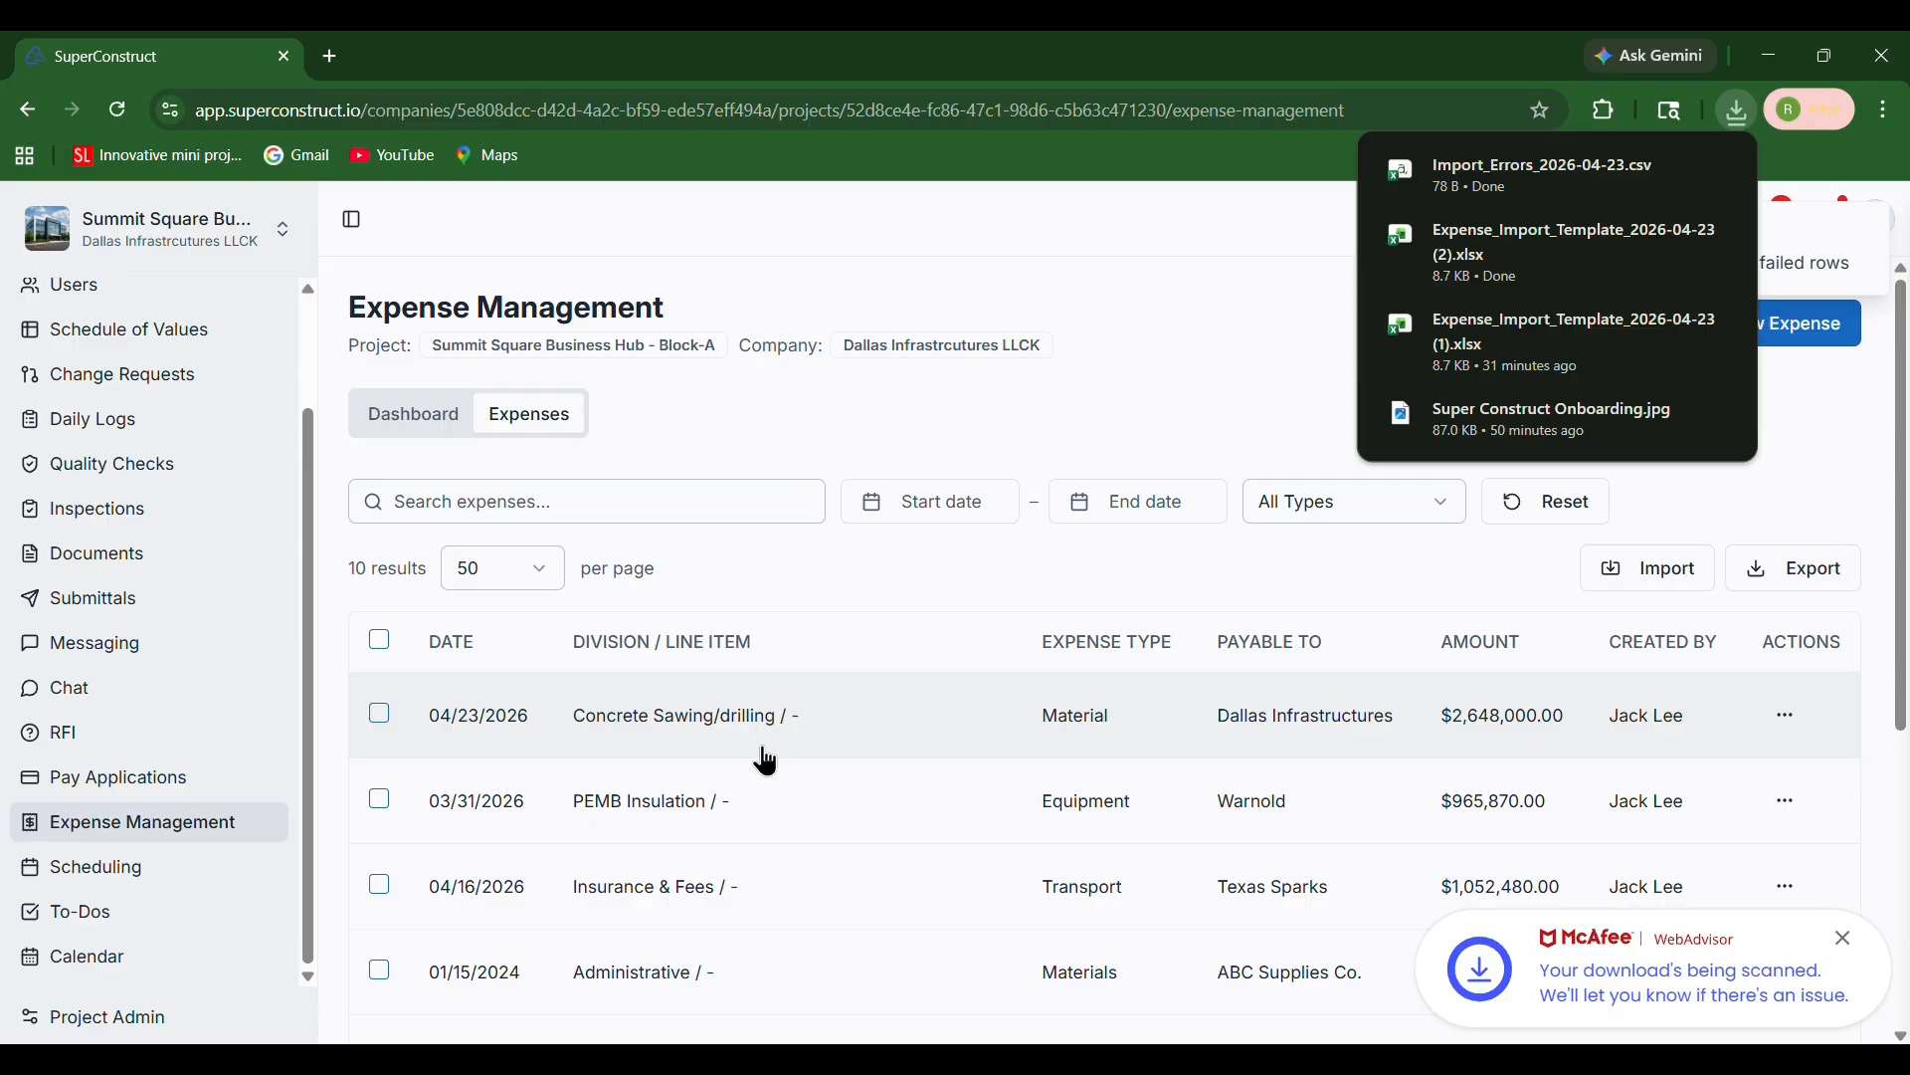
Scroll through the expense list to review the imported records
scroll(789, 810, "down", 3)
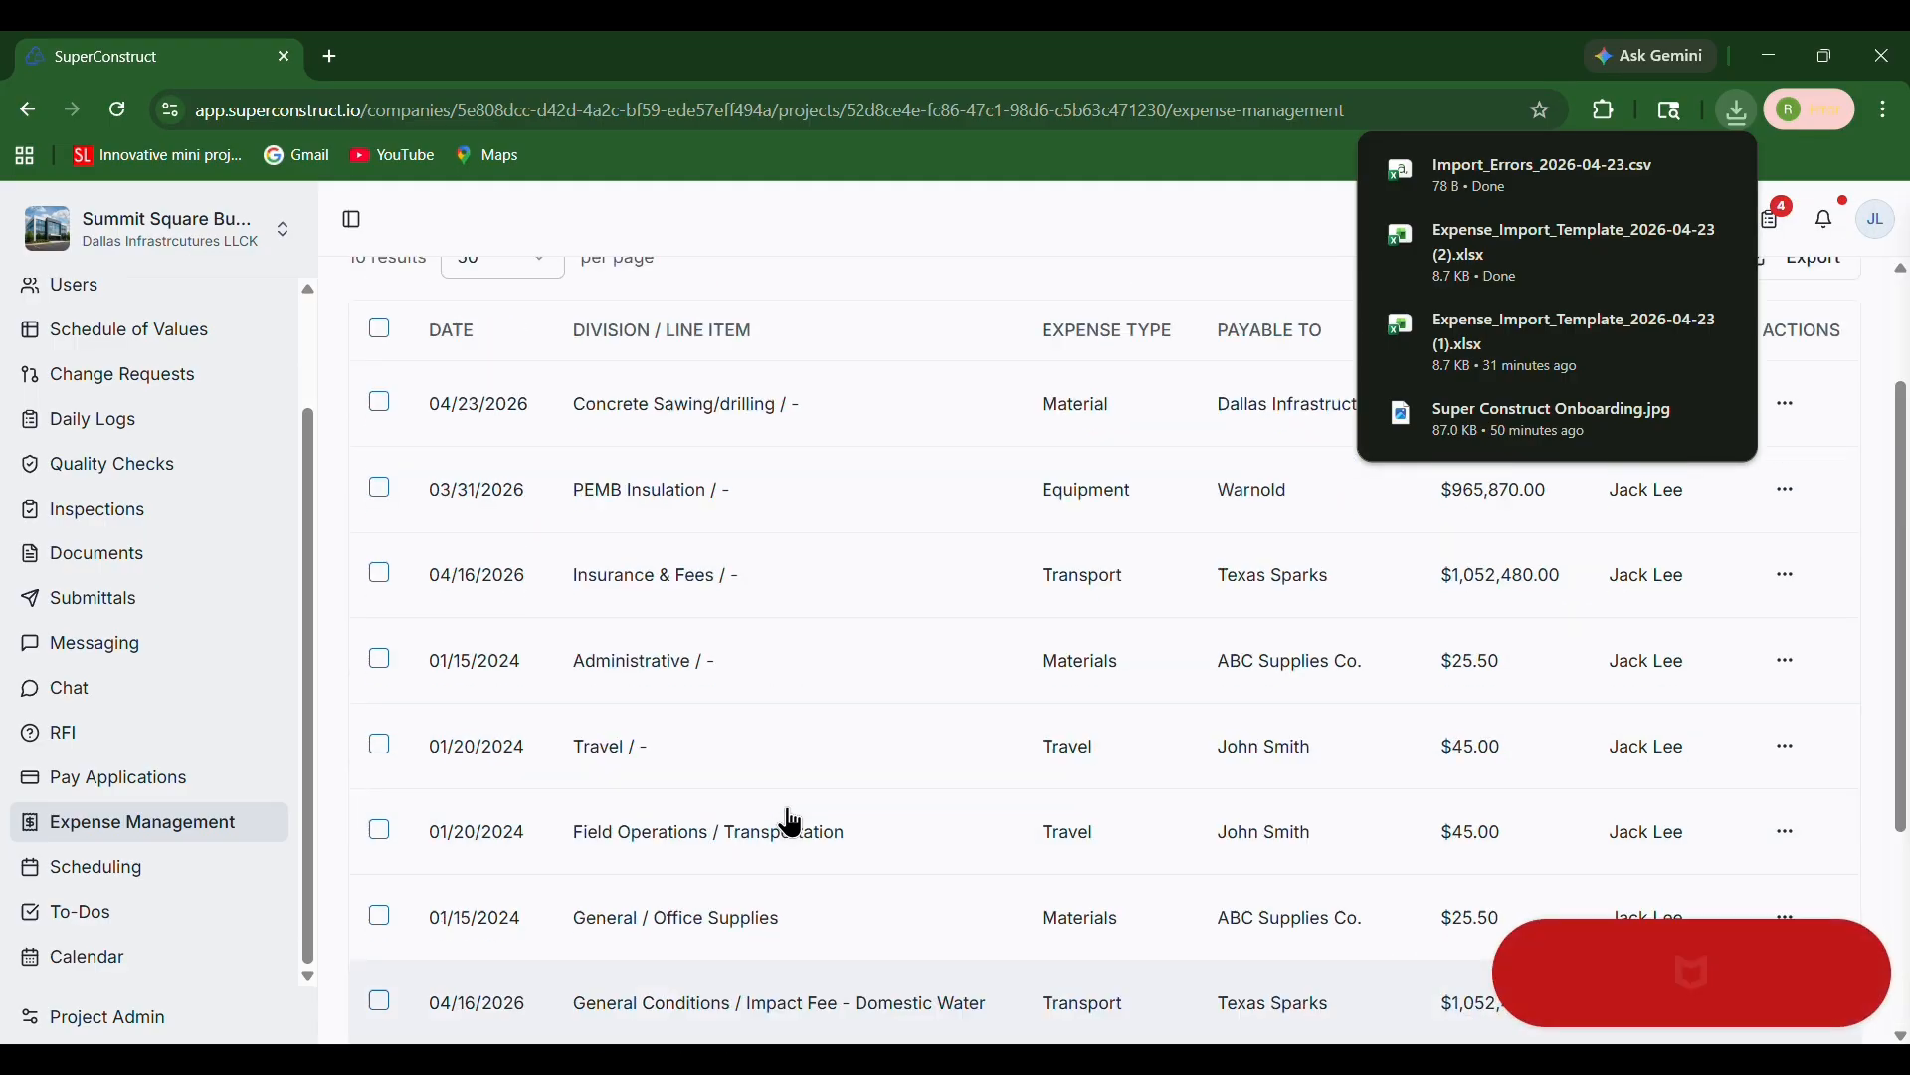
scroll(792, 822, "up", 3)
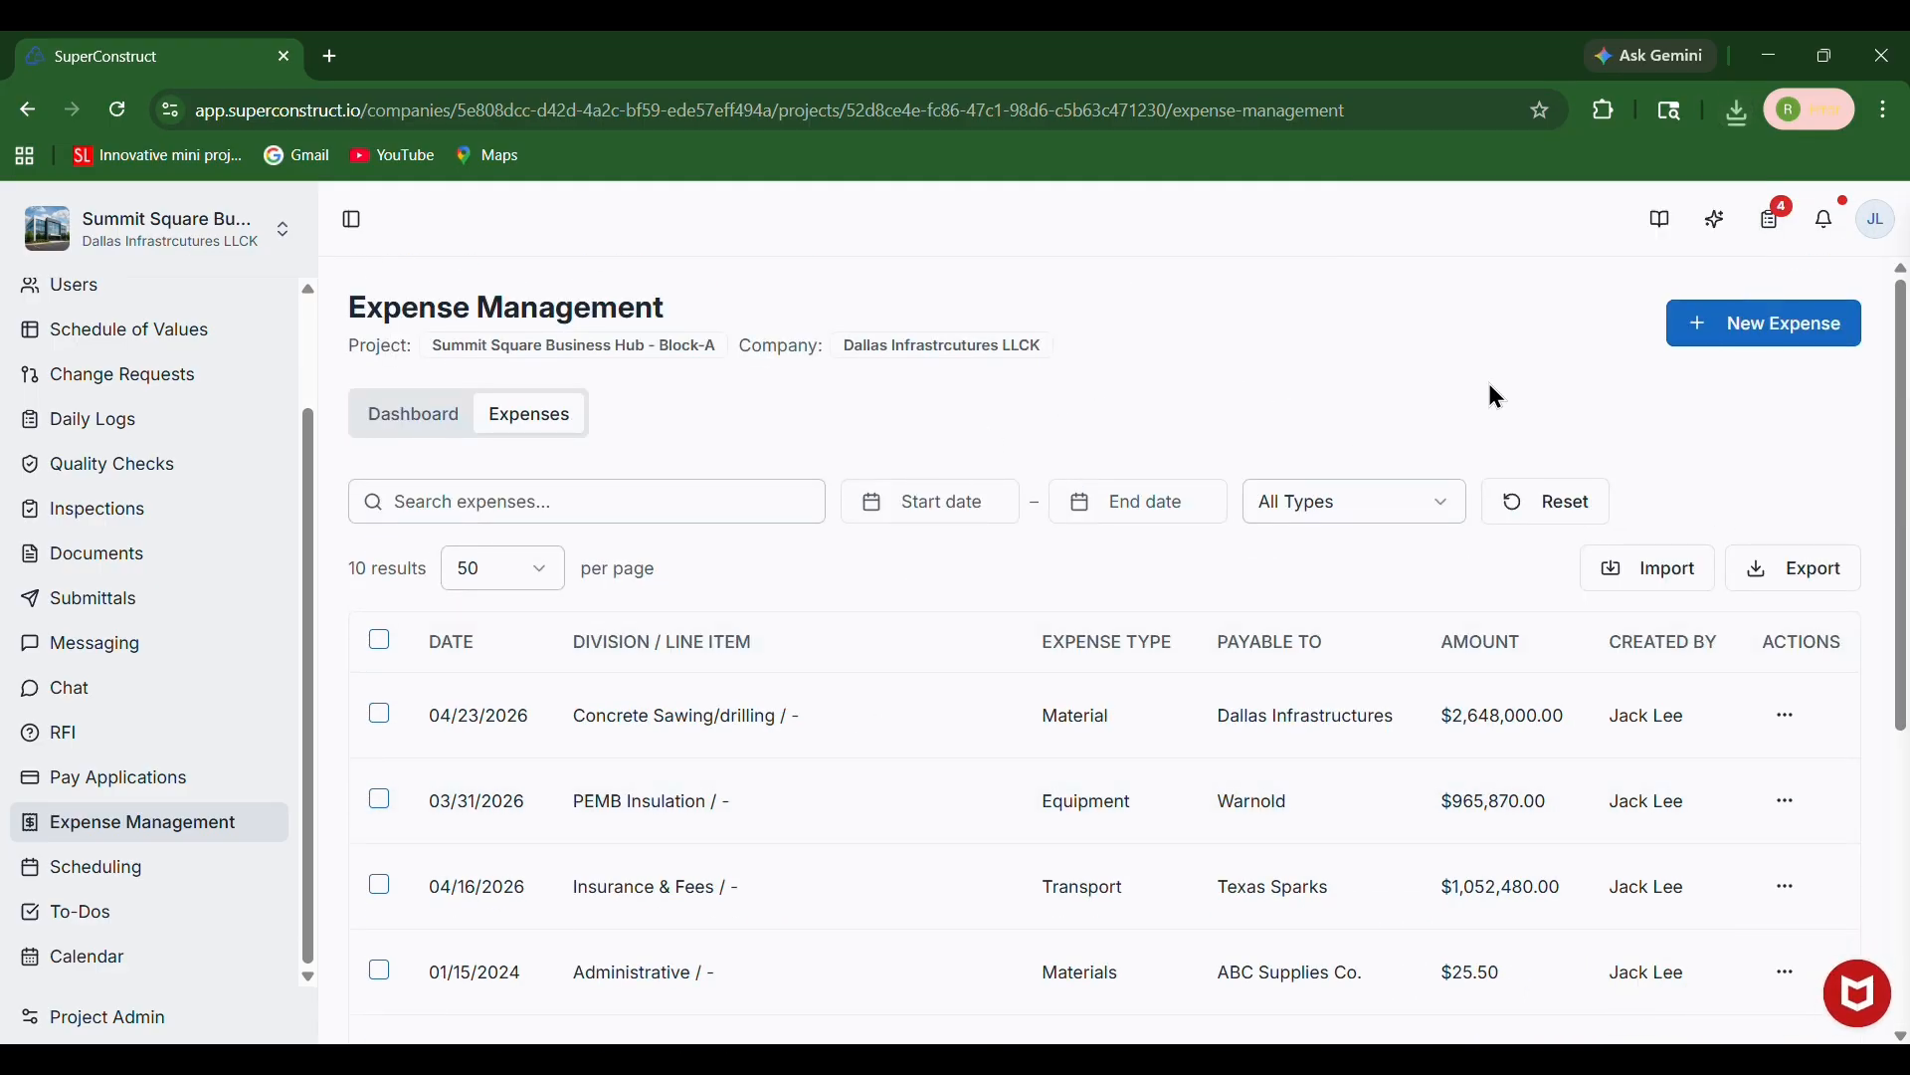
scroll(1259, 757, "down", 3)
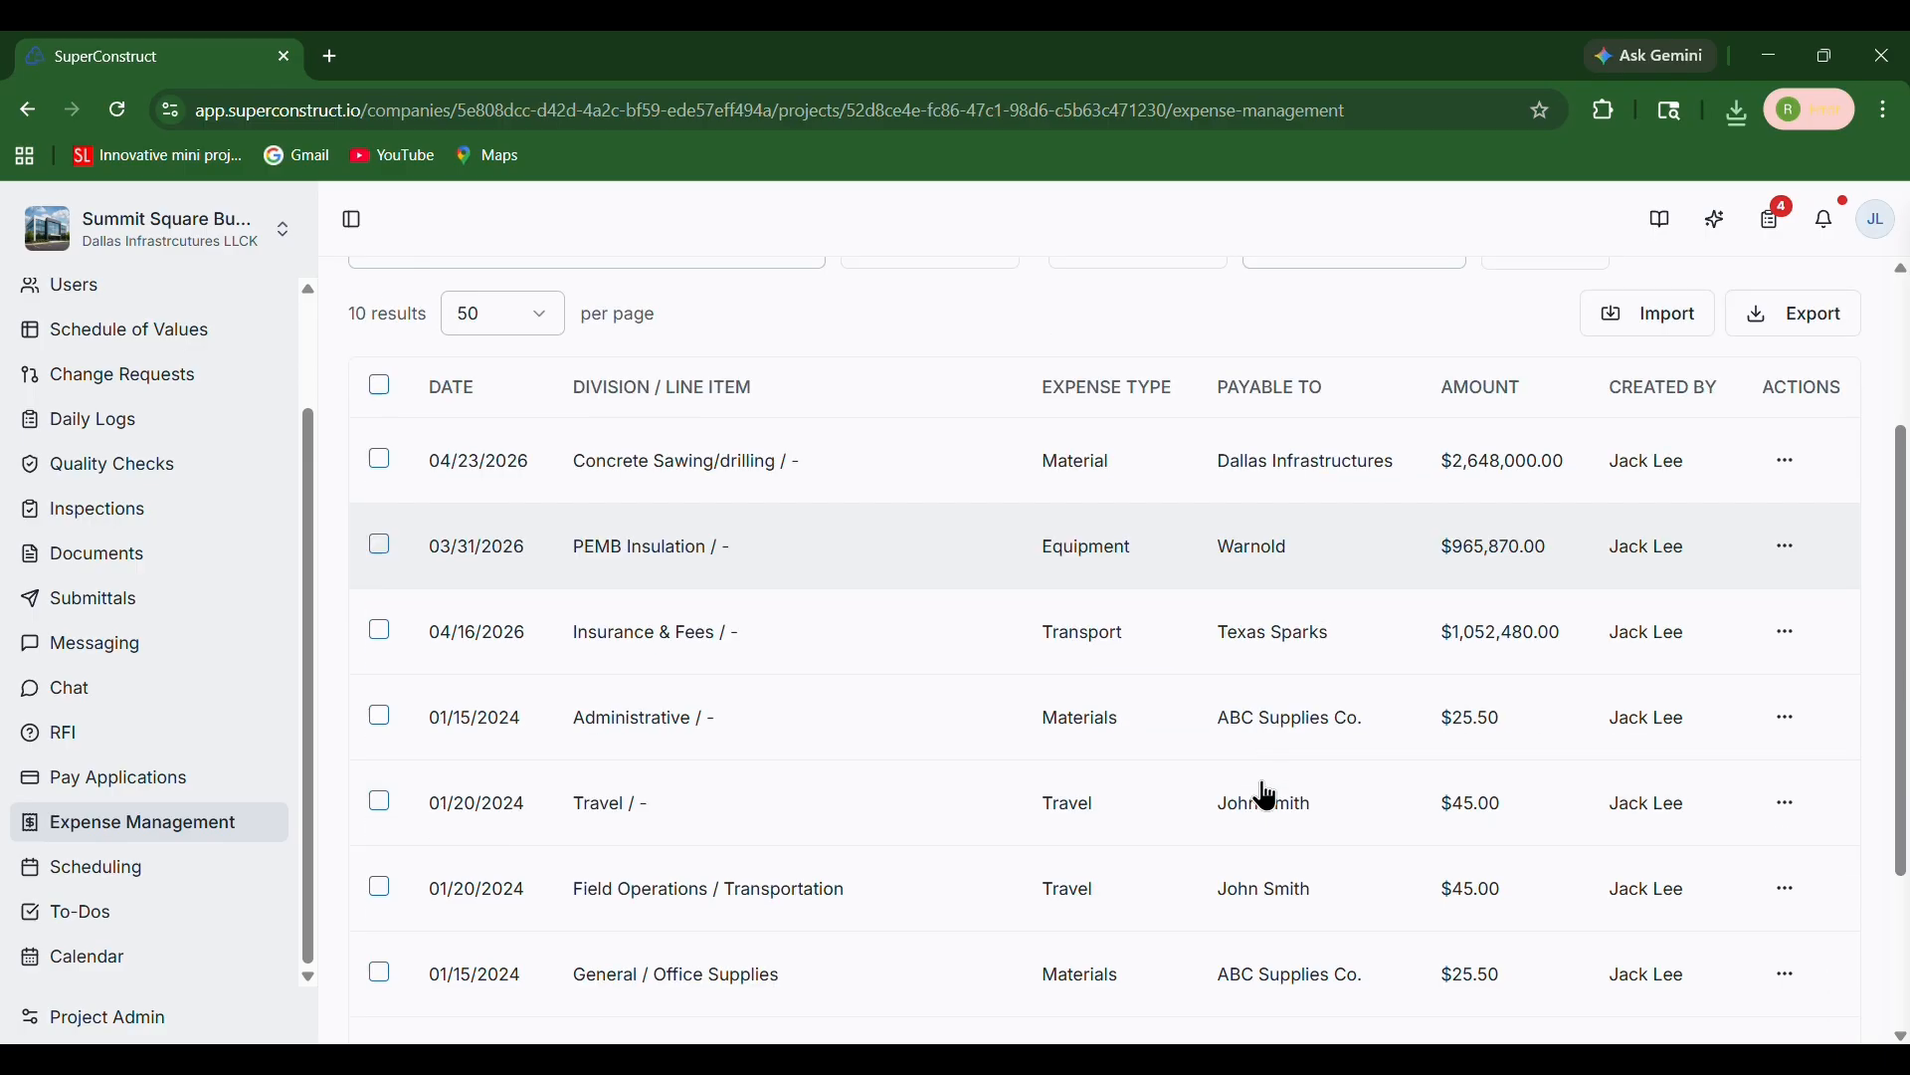
scroll(1284, 771, "up", 3)
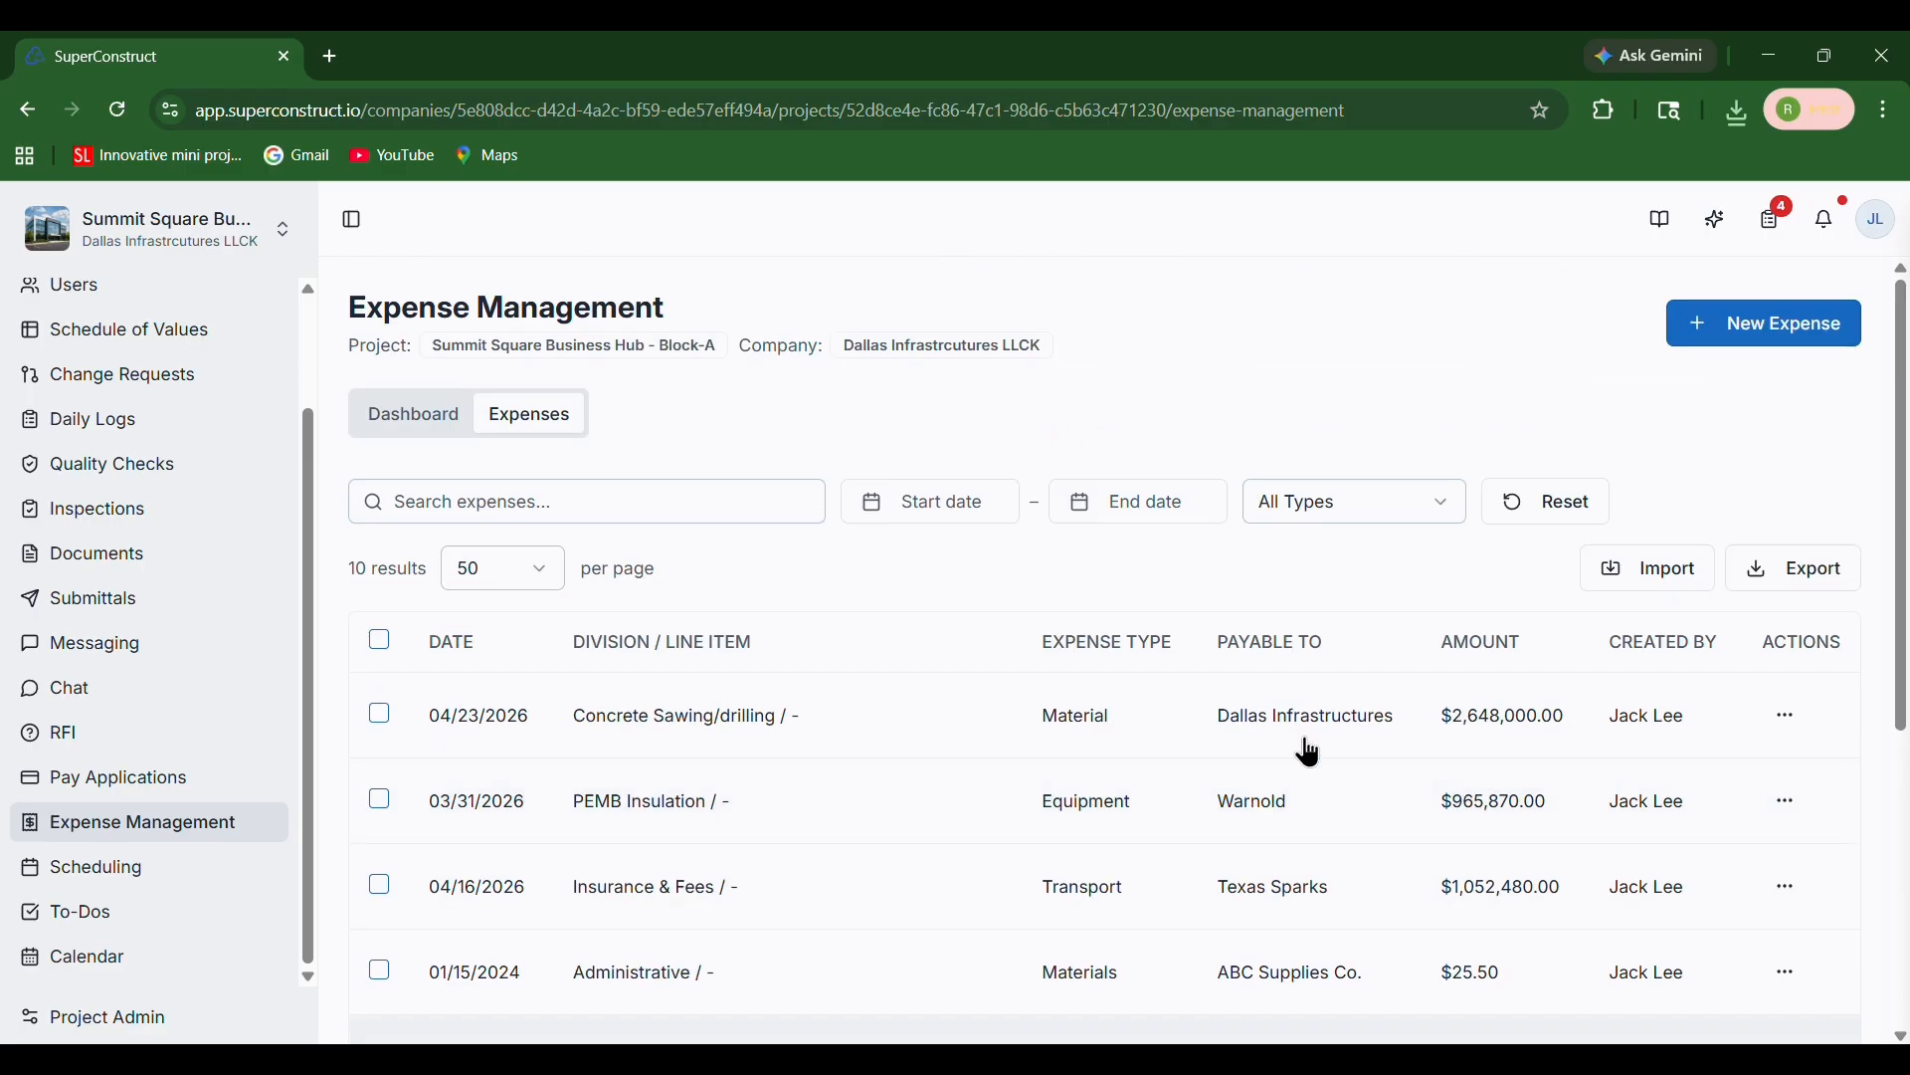
Export all expenses to CSV
left_click(1798, 579)
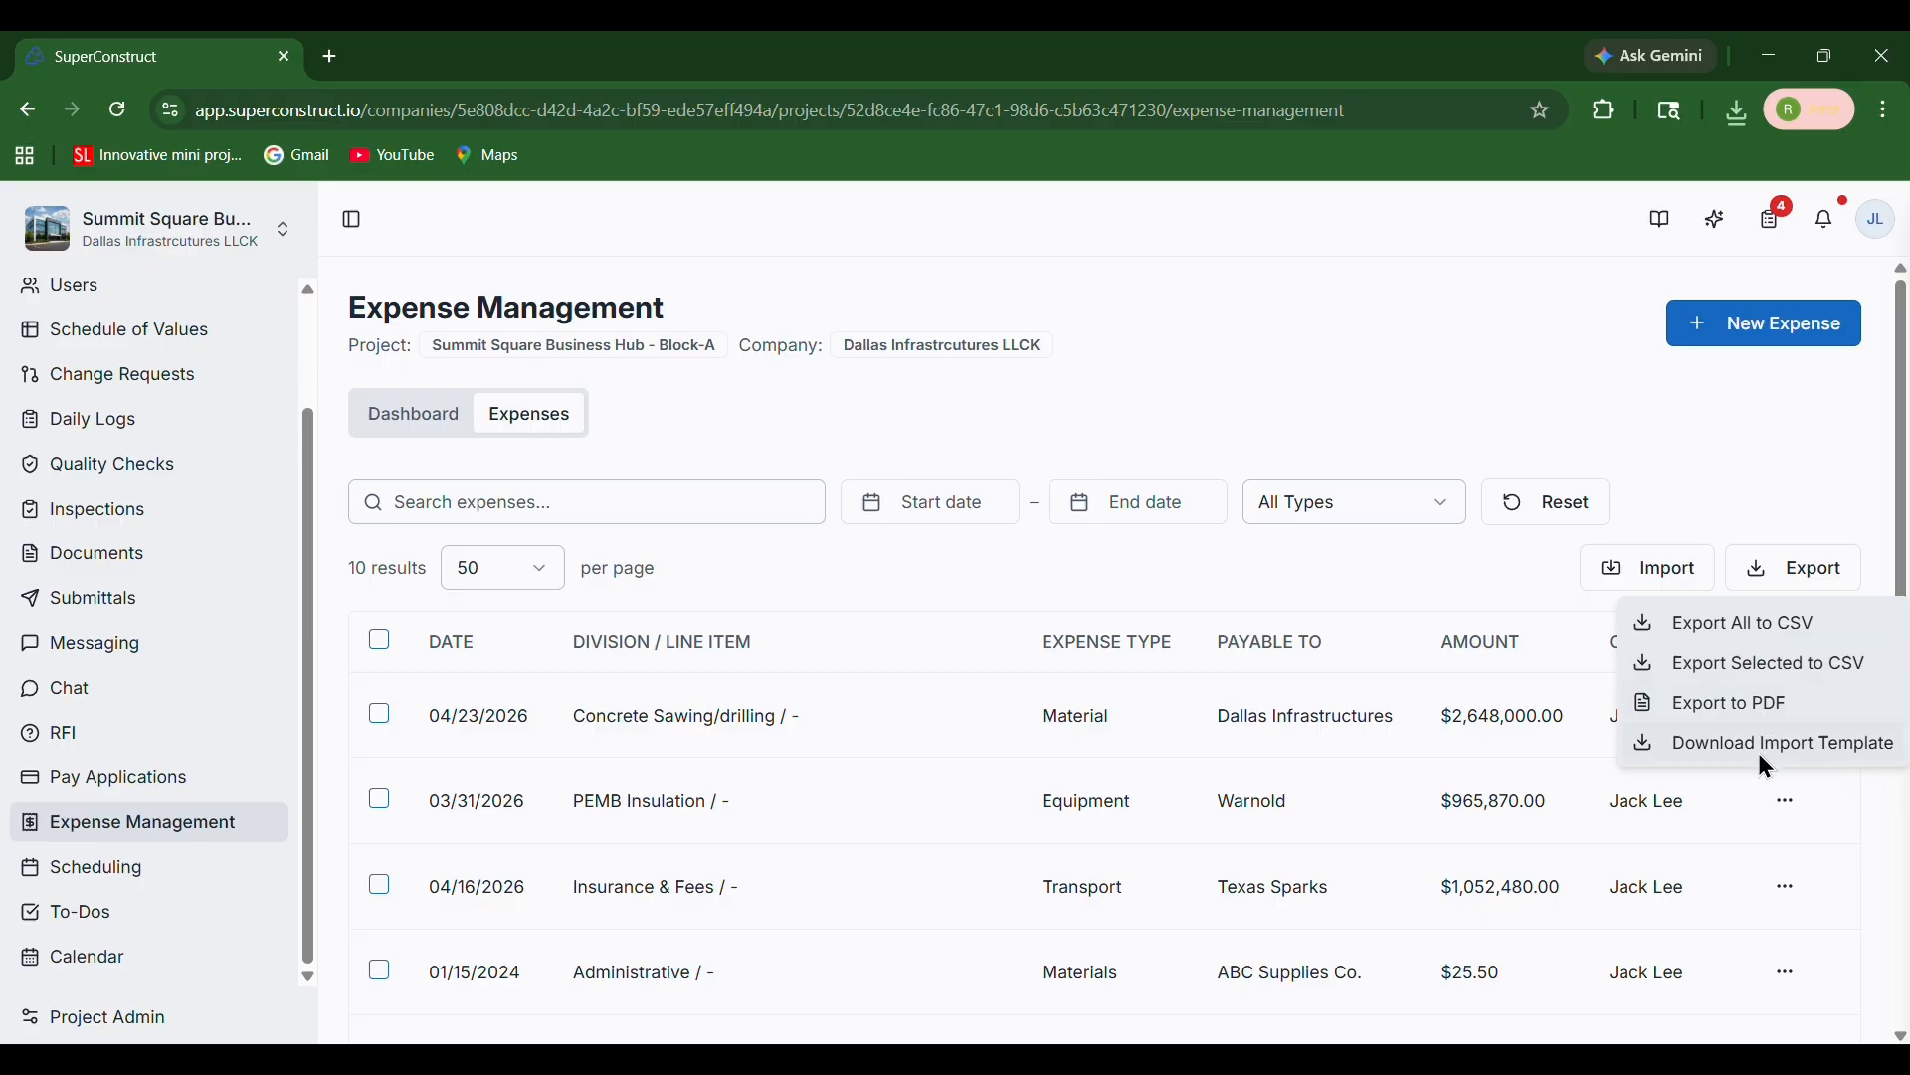
left_click(1767, 624)
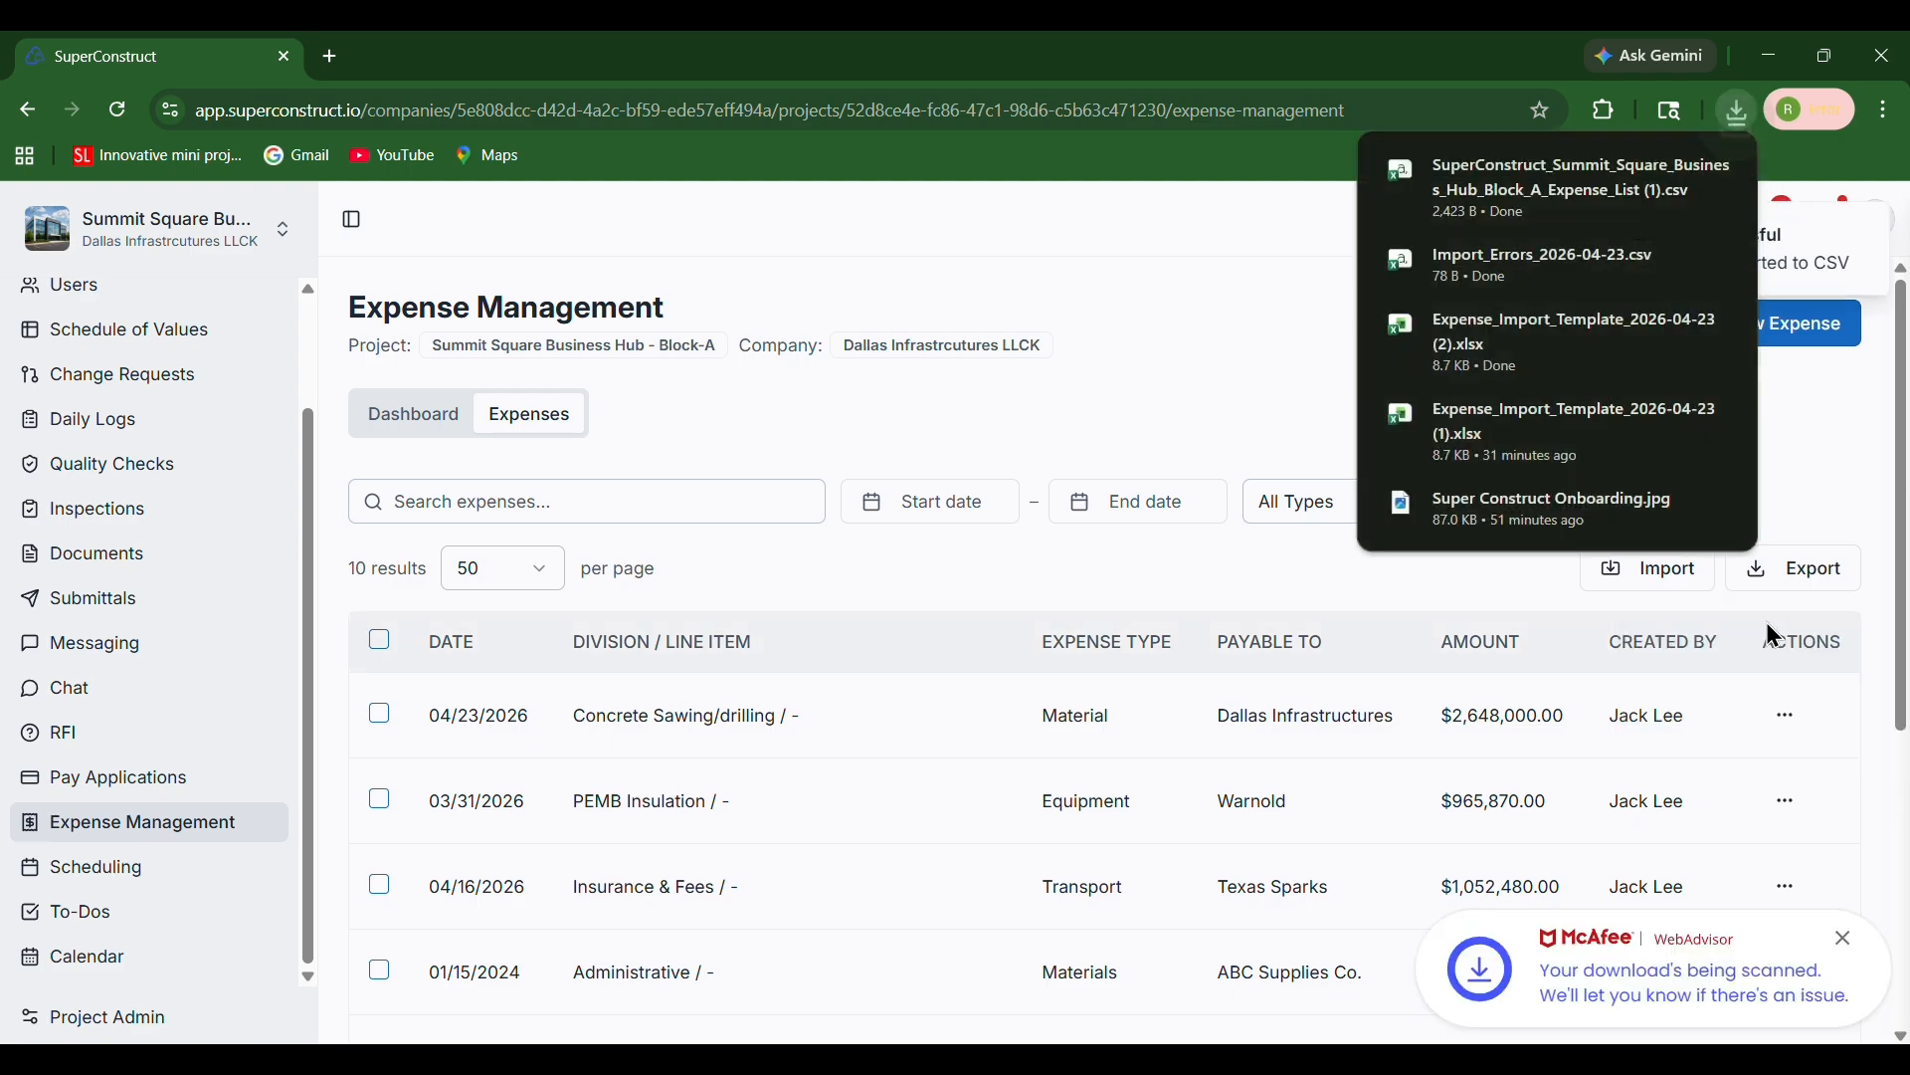
left_click(1809, 566)
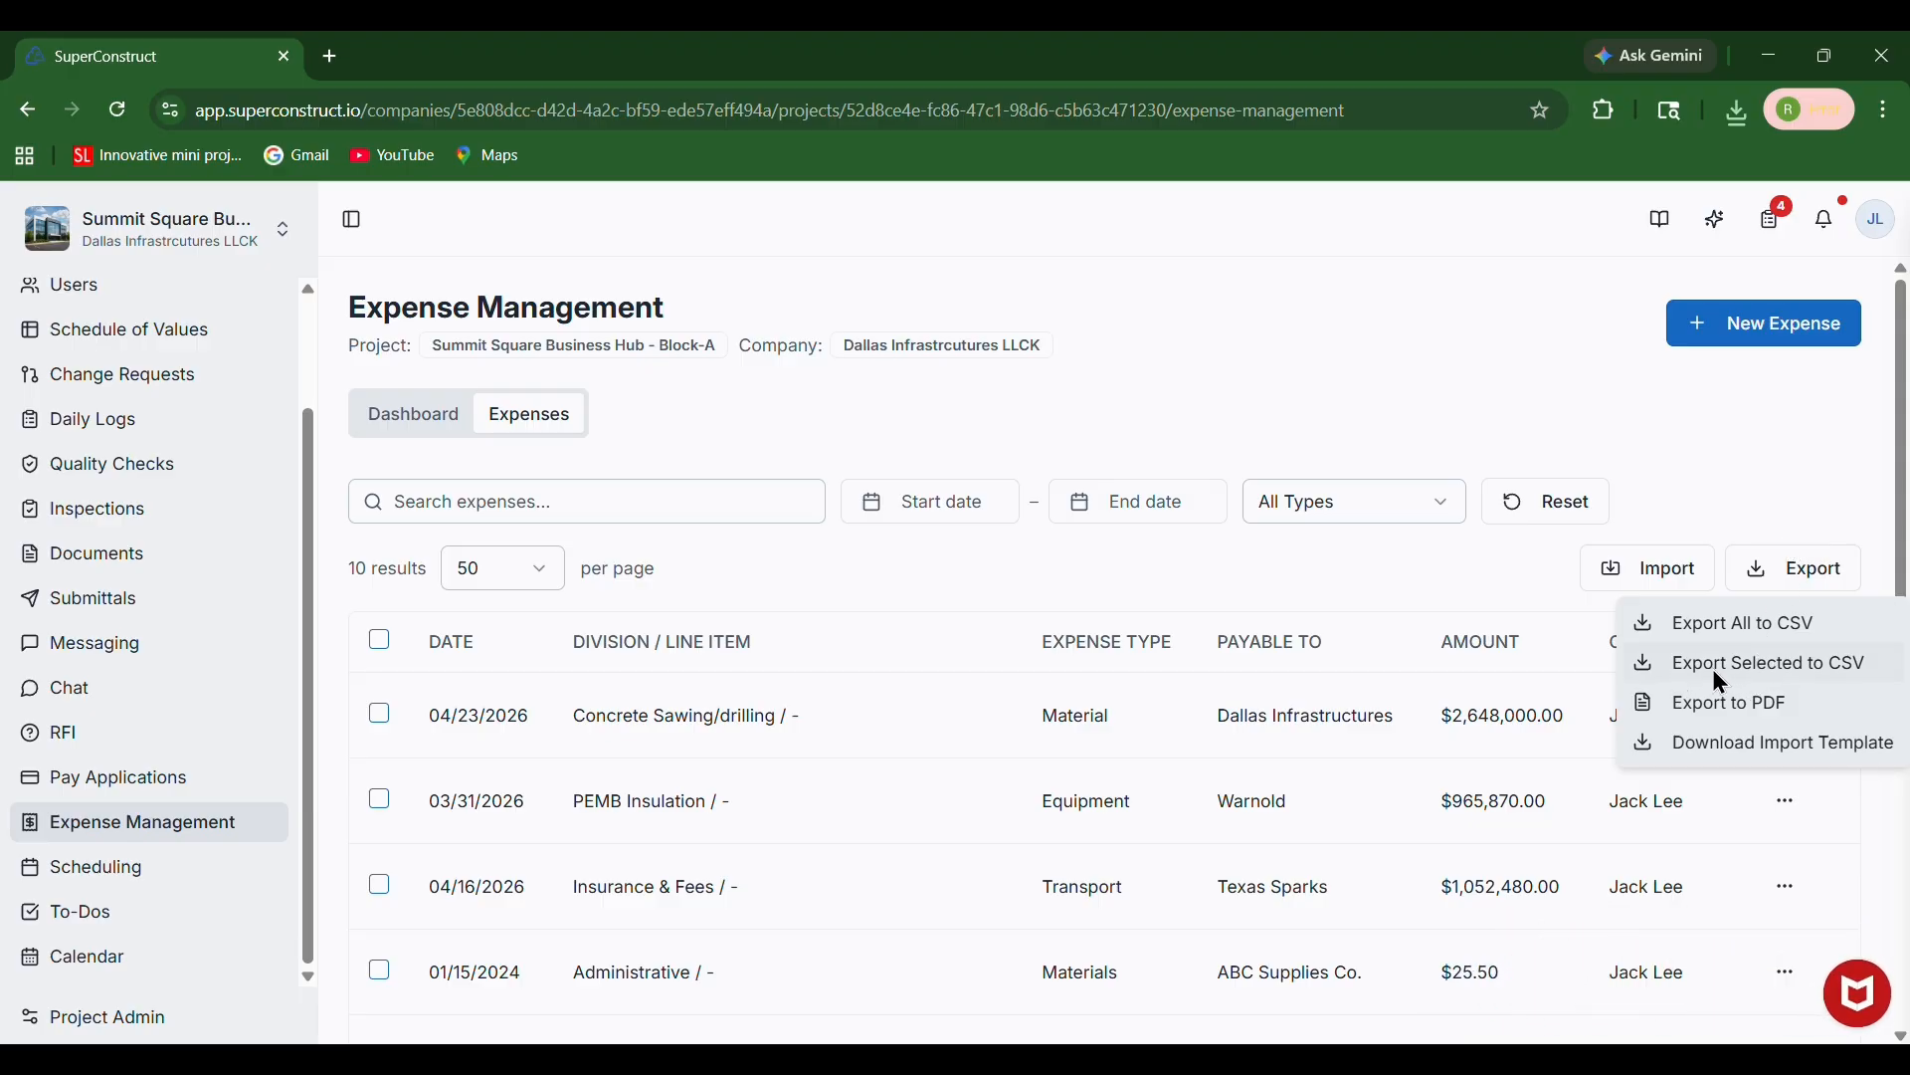
left_click(1600, 411)
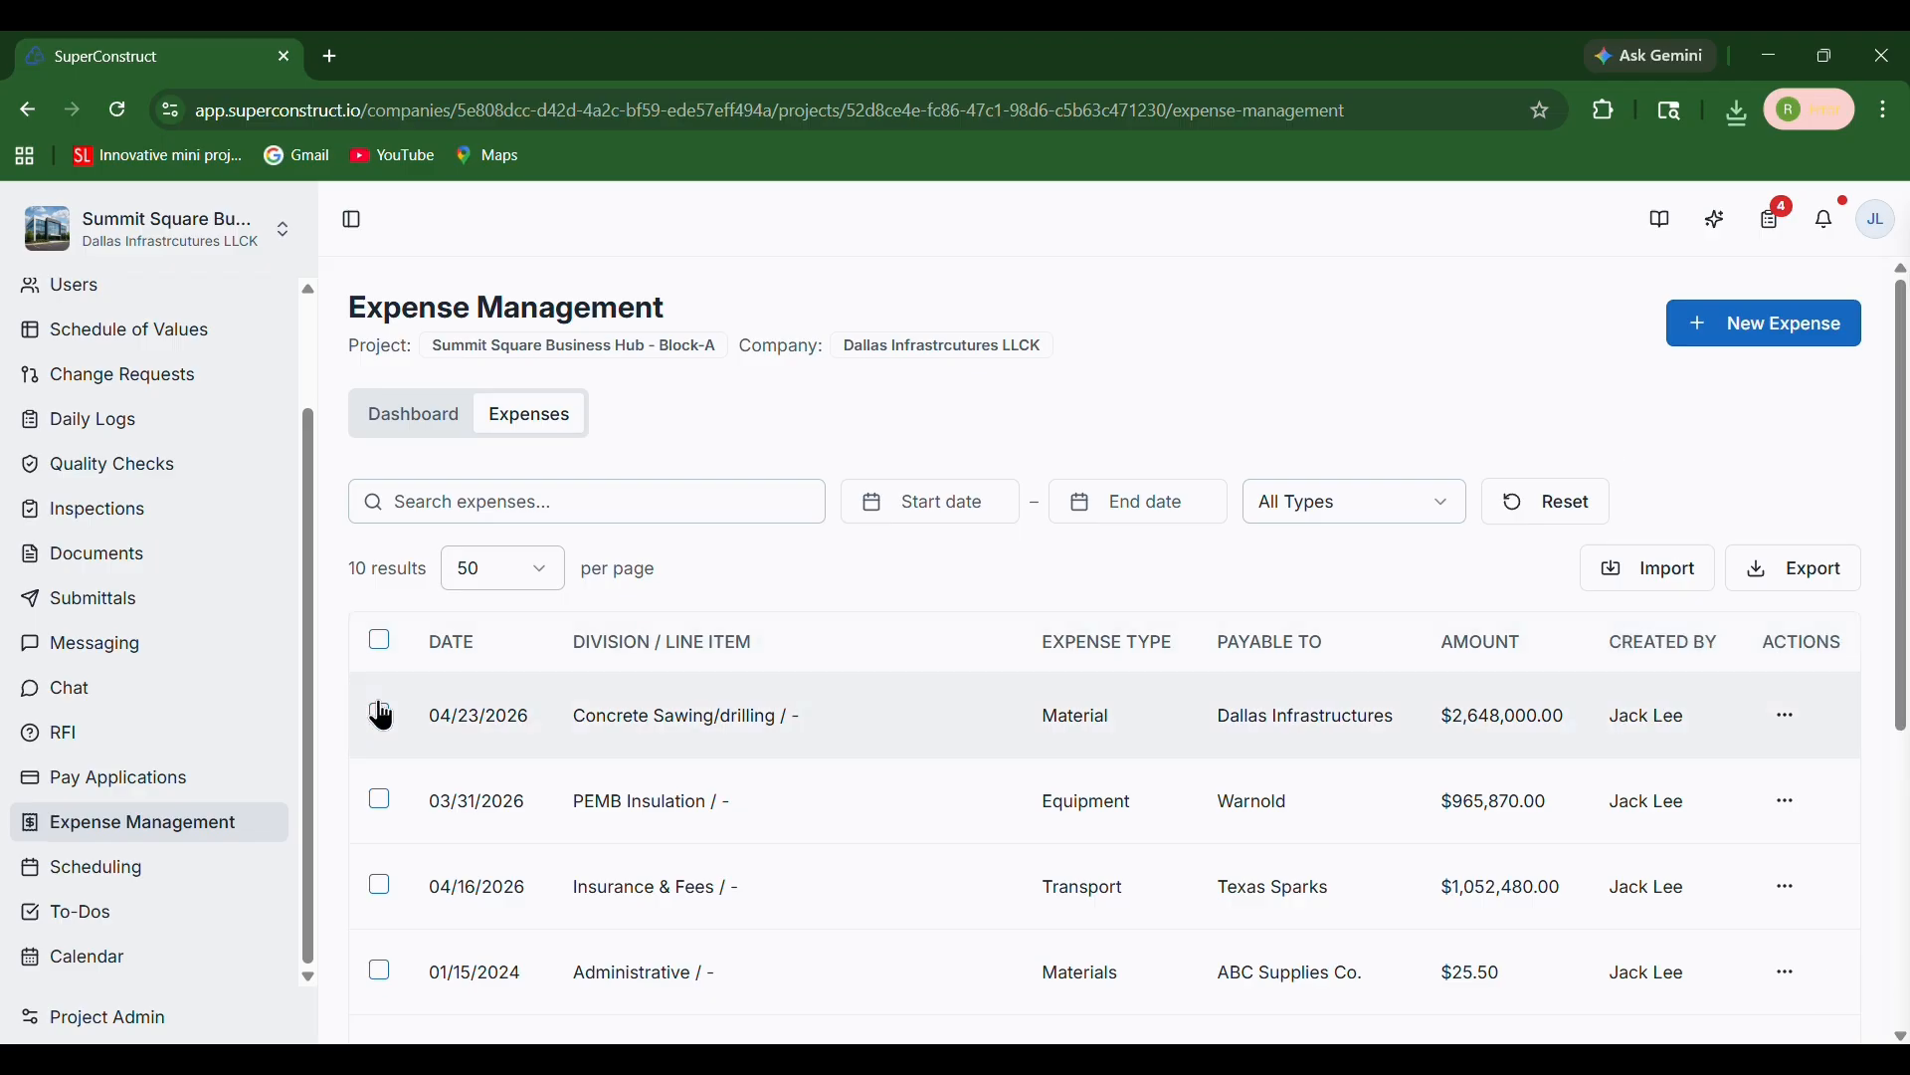
Select the Concrete Sawing/drilling and PEMB Insulation expenses and export the selected ones to CSV
left_click(379, 713)
left_click(379, 799)
left_click(1757, 553)
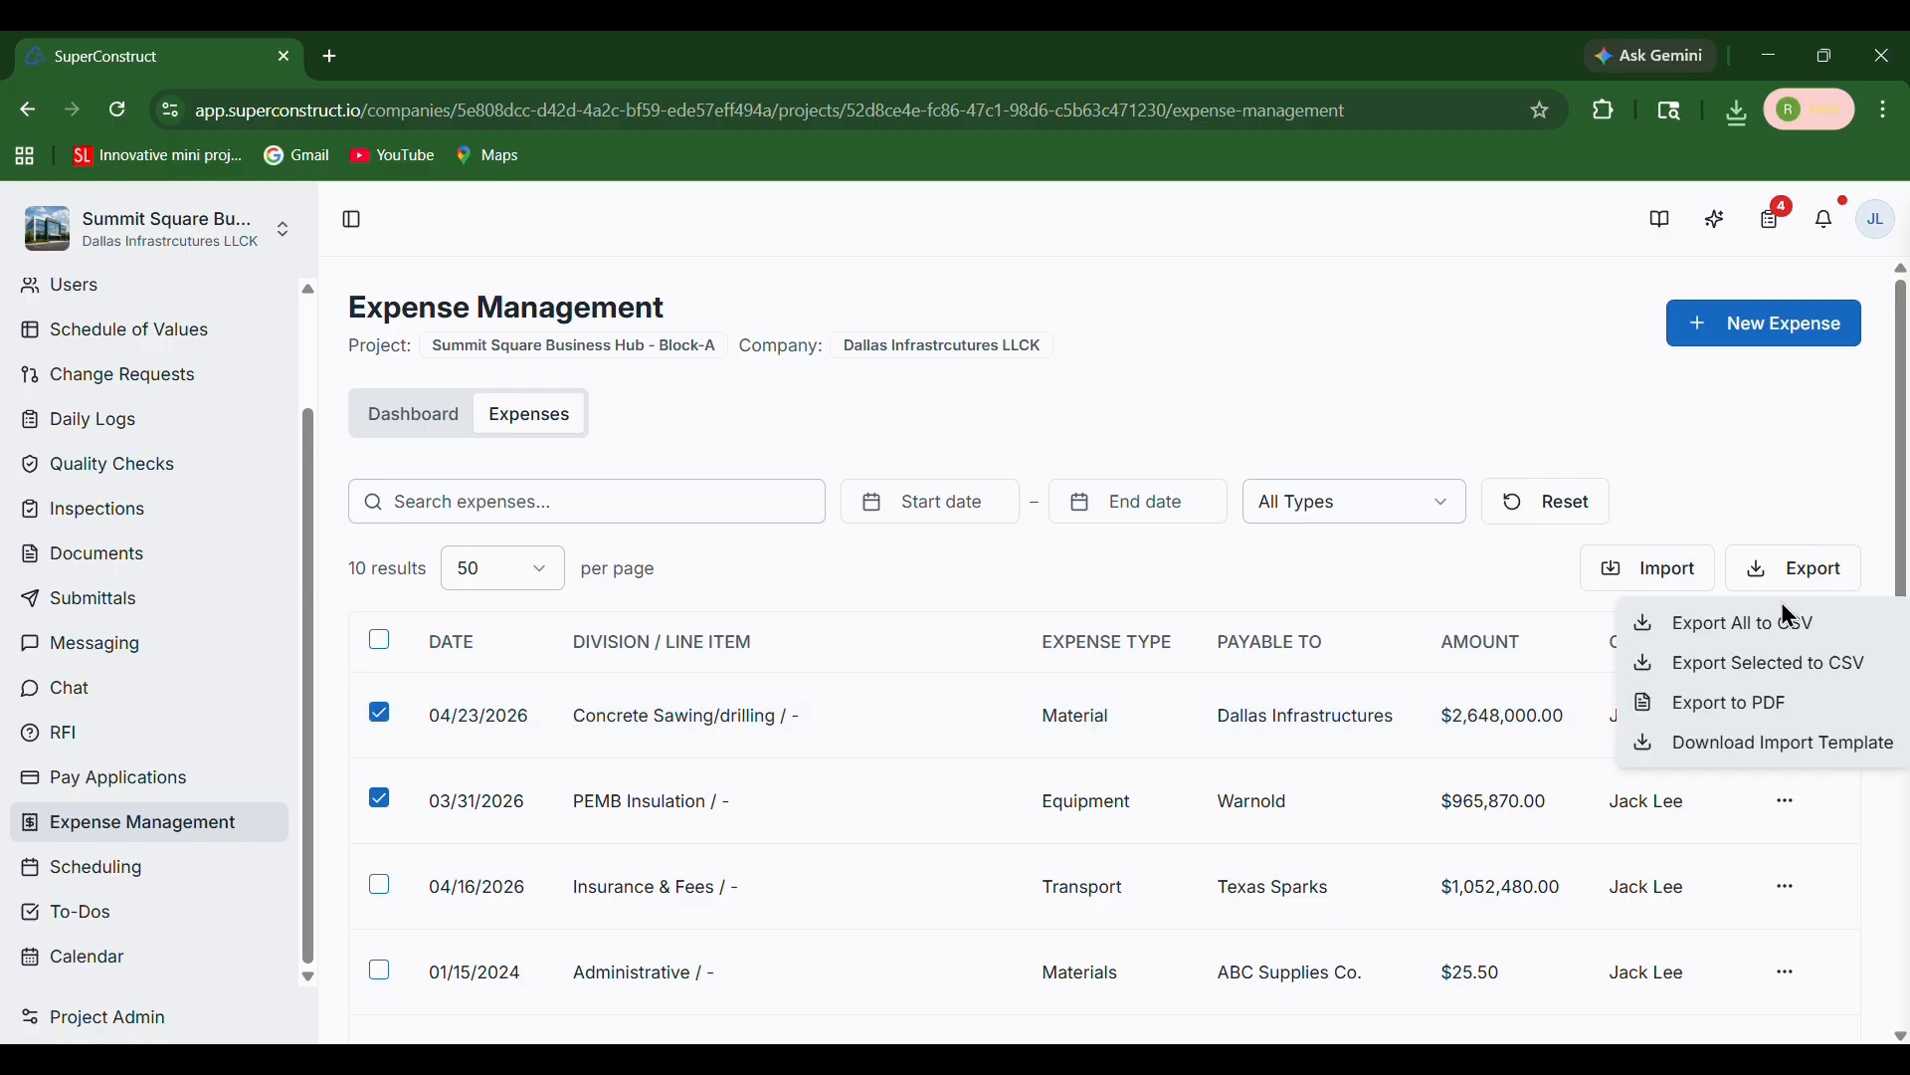
left_click(1781, 665)
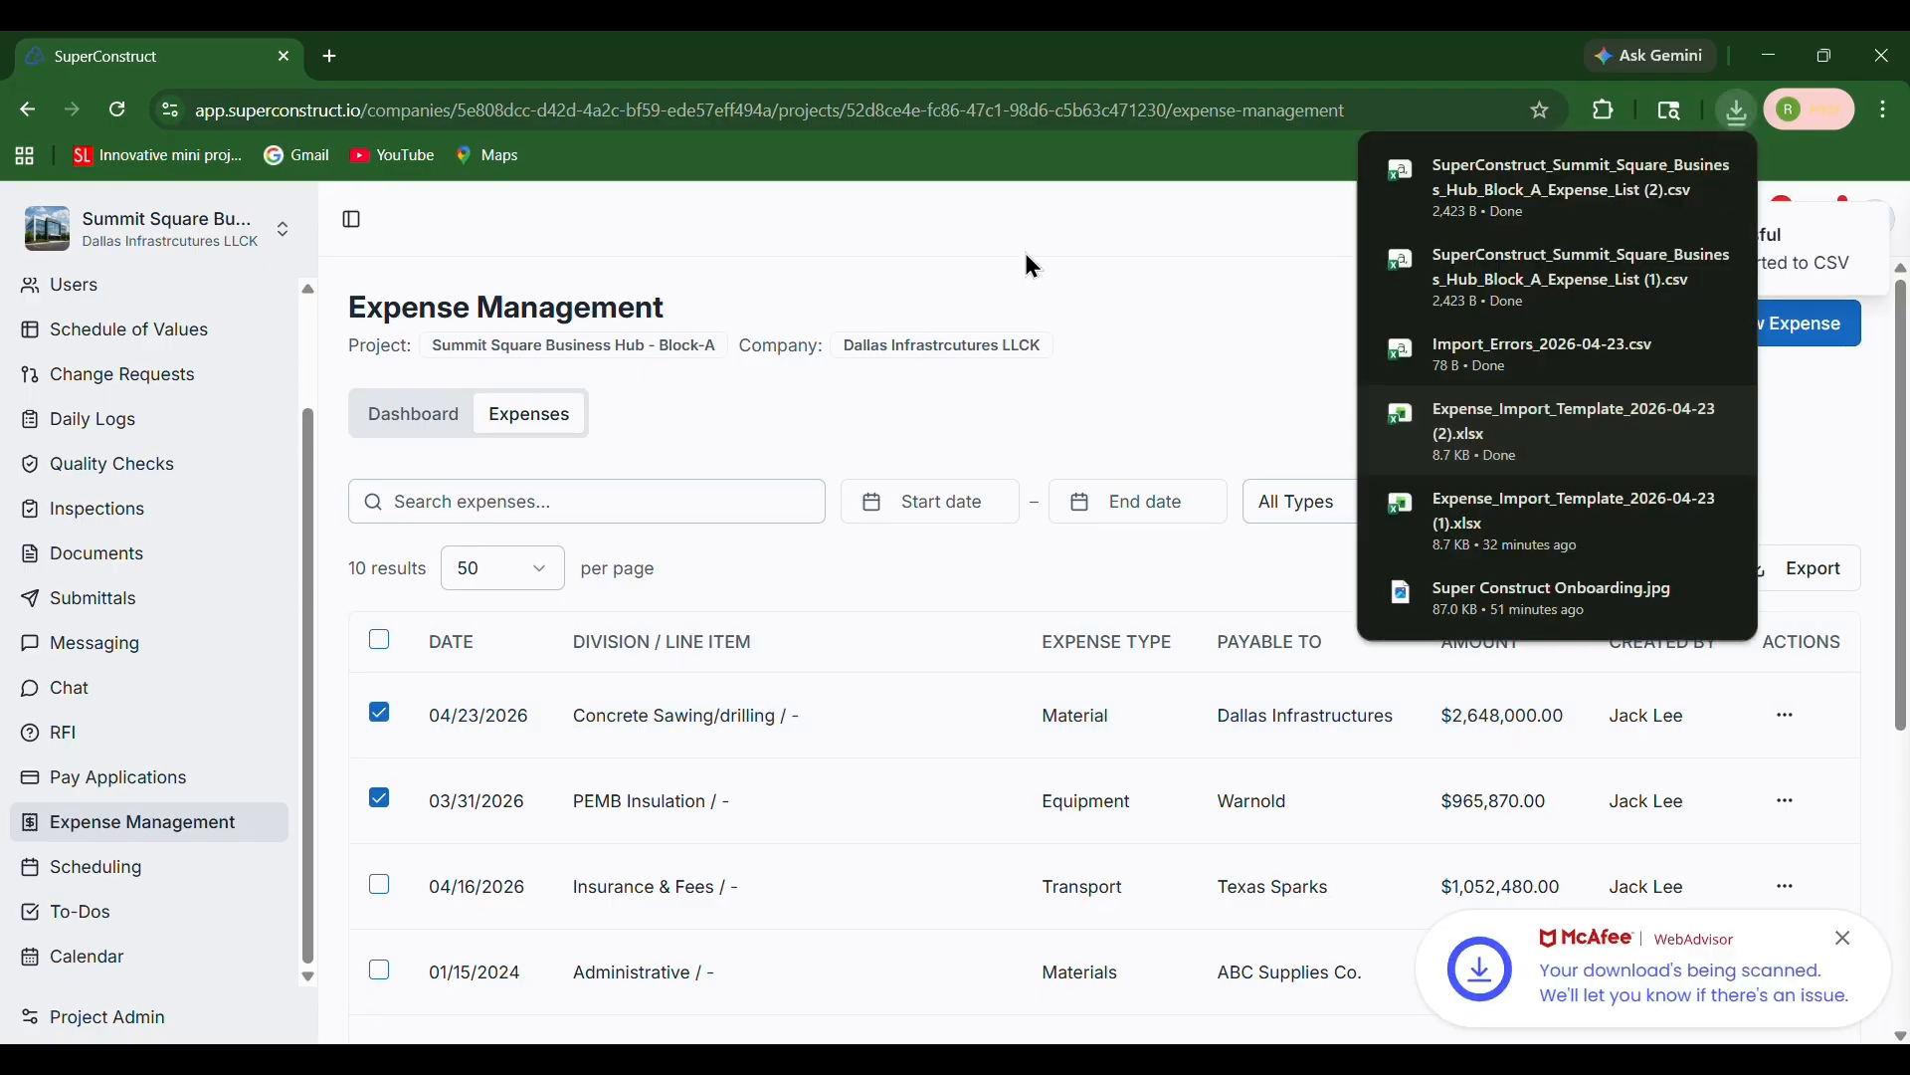